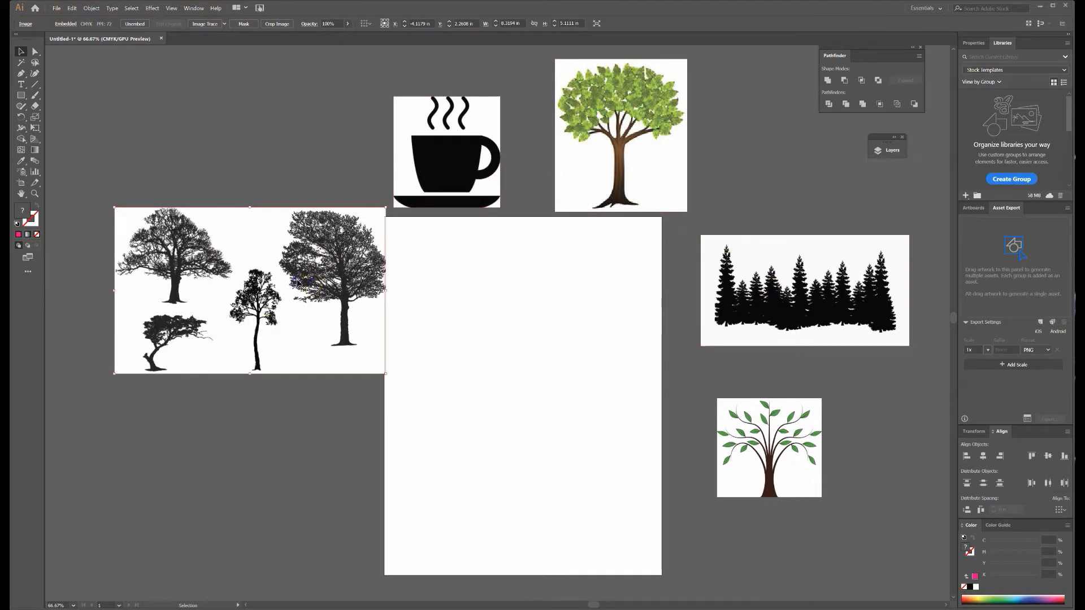
- Shift the four-tree image clear of the artboard, and convert the coffee cup image to vector paths with Image Trace Make and Expand
left_click_drag(297, 282, 301, 242)
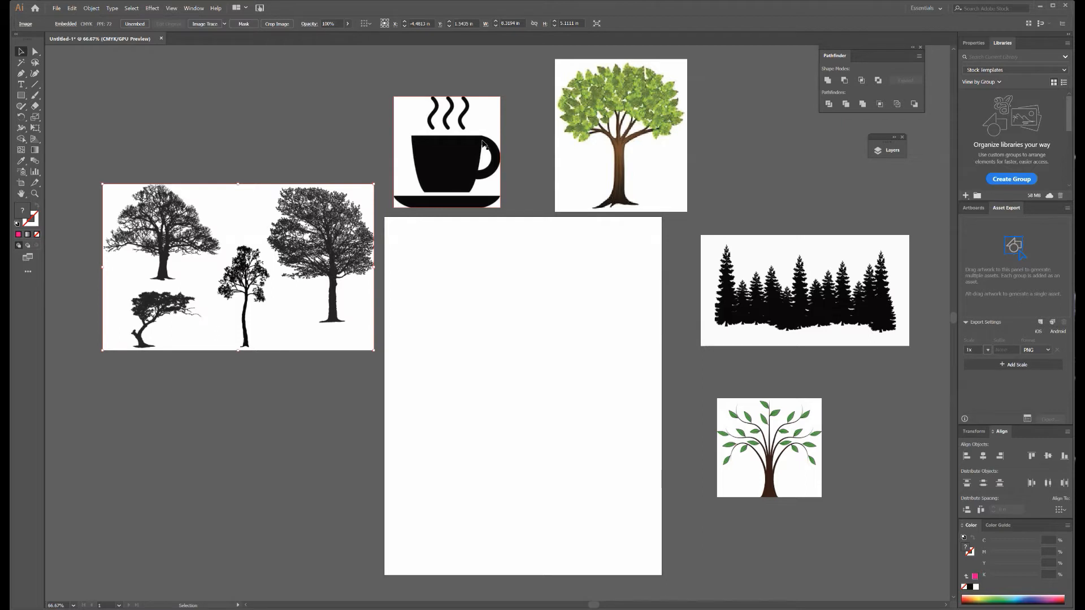
left_click(471, 123)
left_click(459, 151)
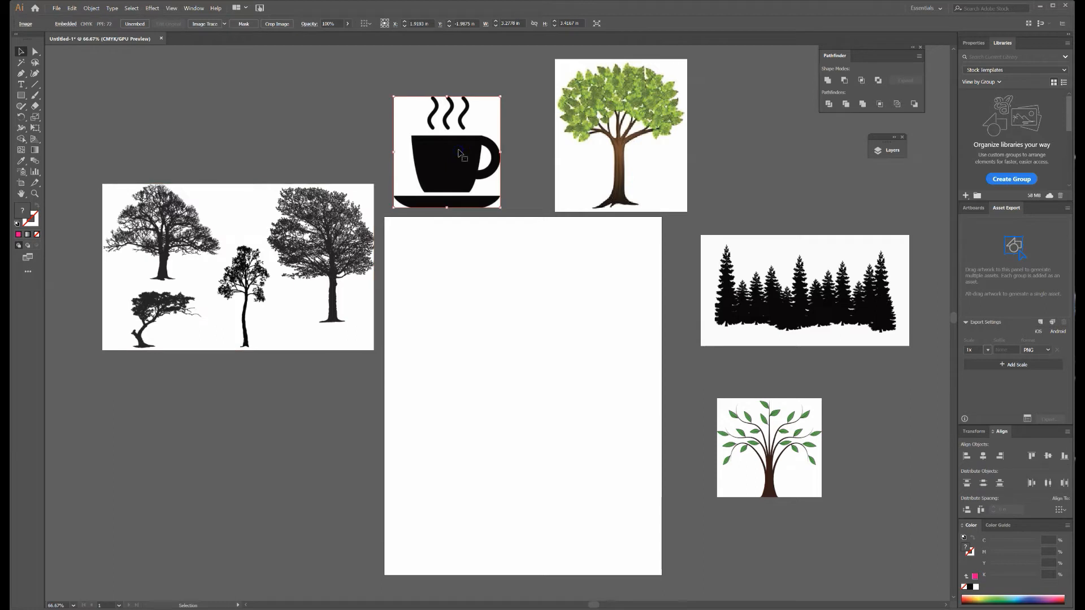
left_click(90, 8)
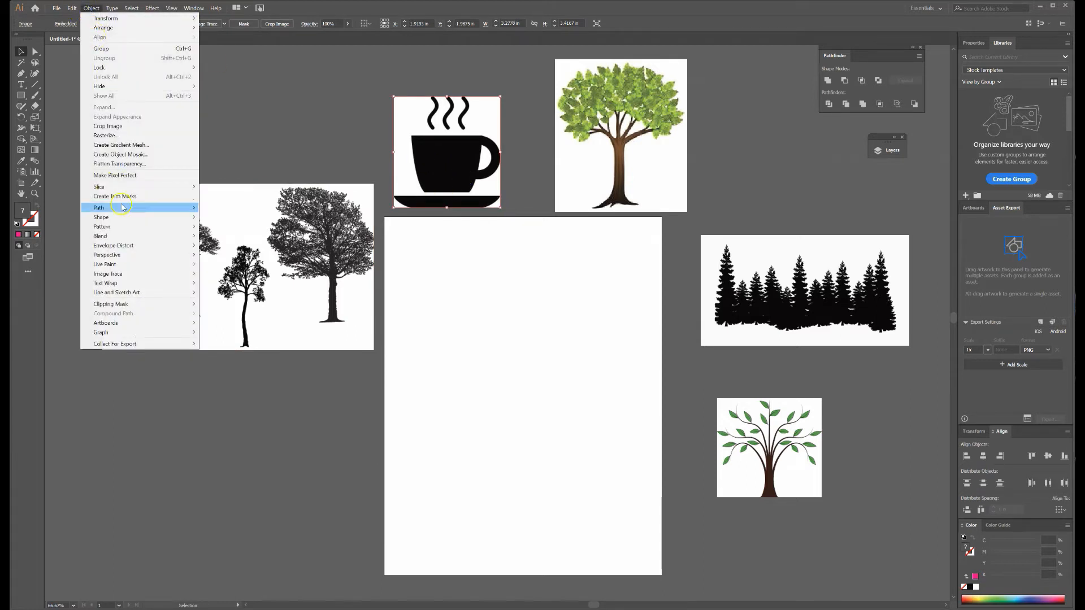
mouse_move(142, 274)
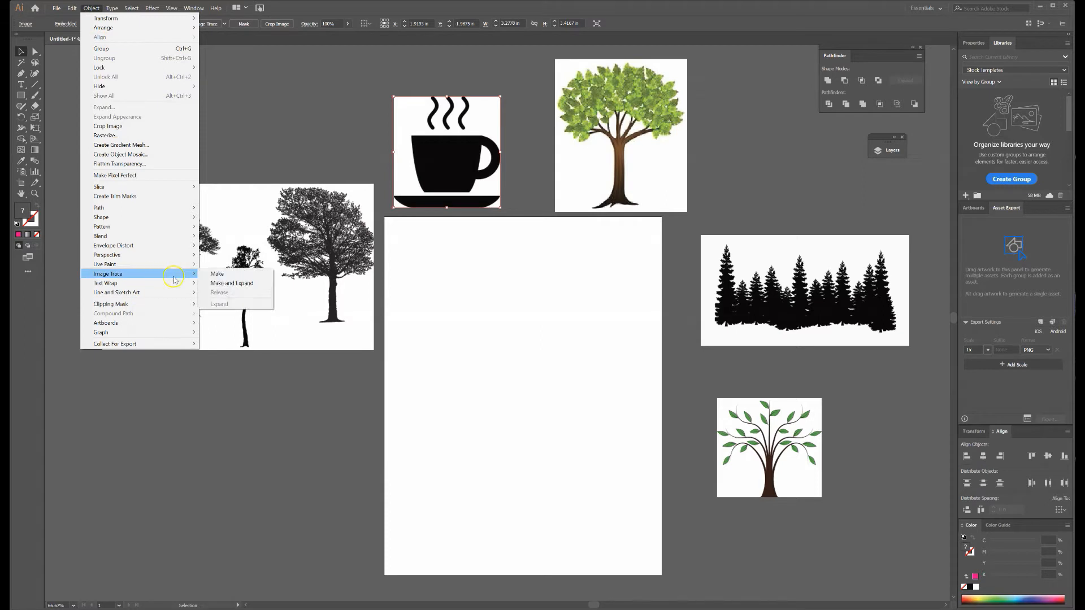
left_click(218, 275)
left_click(221, 285)
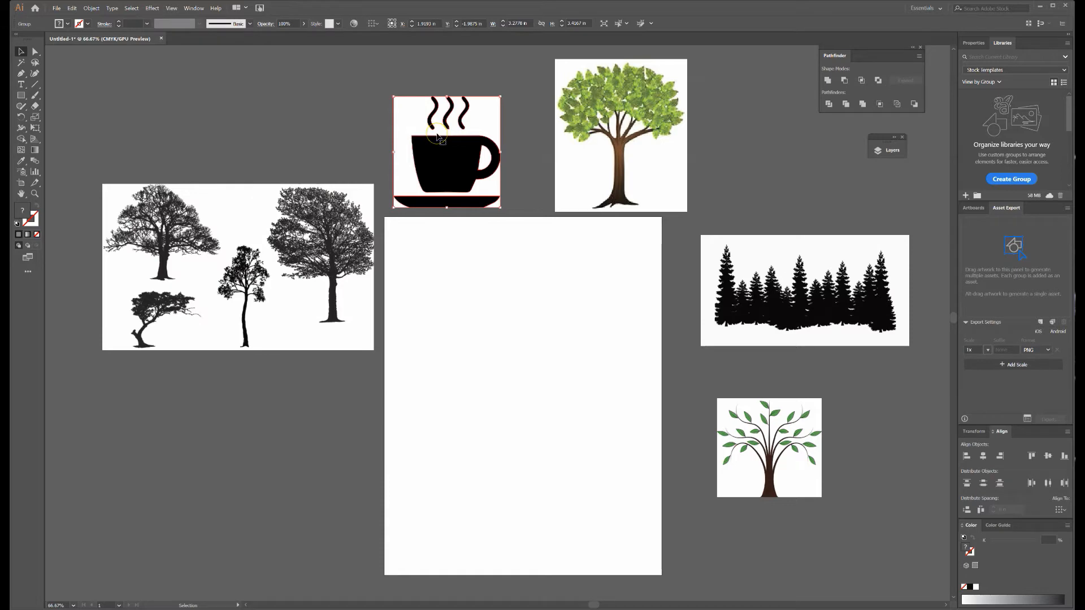
- Move the traced coffee cup slightly up and ungroup its shapes
key("ctrl+equal")
key("ctrl+equal")
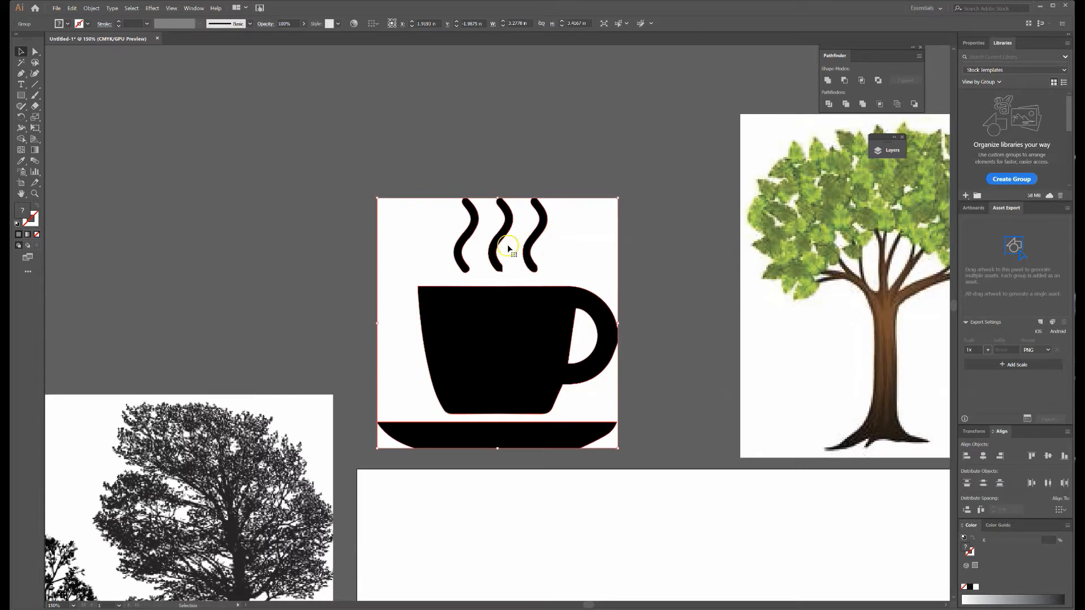
left_click(408, 172)
left_click_drag(432, 271, 431, 182)
left_click_drag(446, 234, 366, 223)
left_click_drag(400, 232, 465, 252)
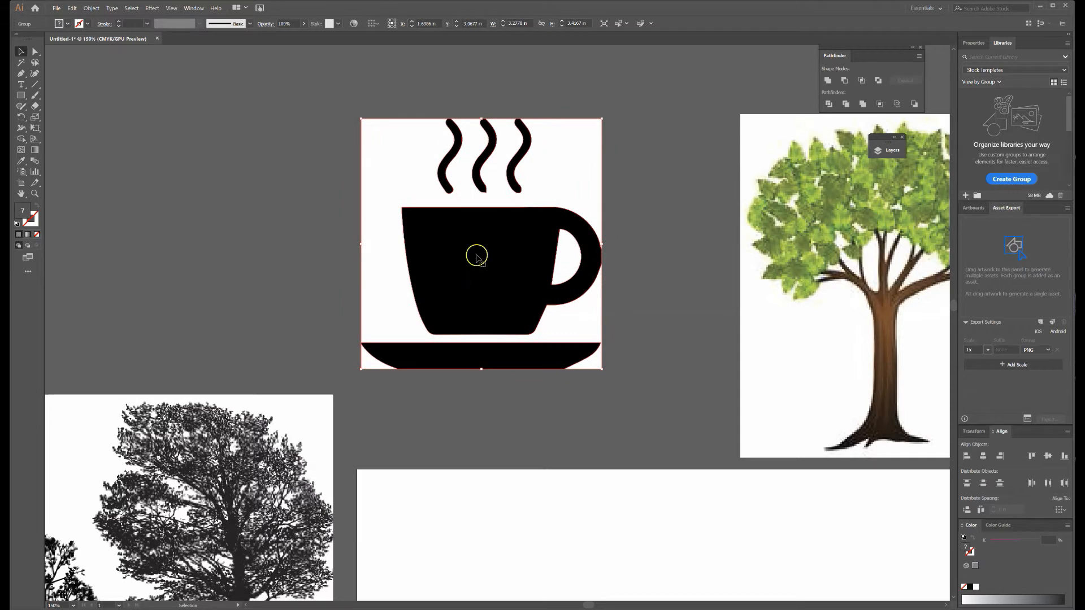
right_click(477, 257)
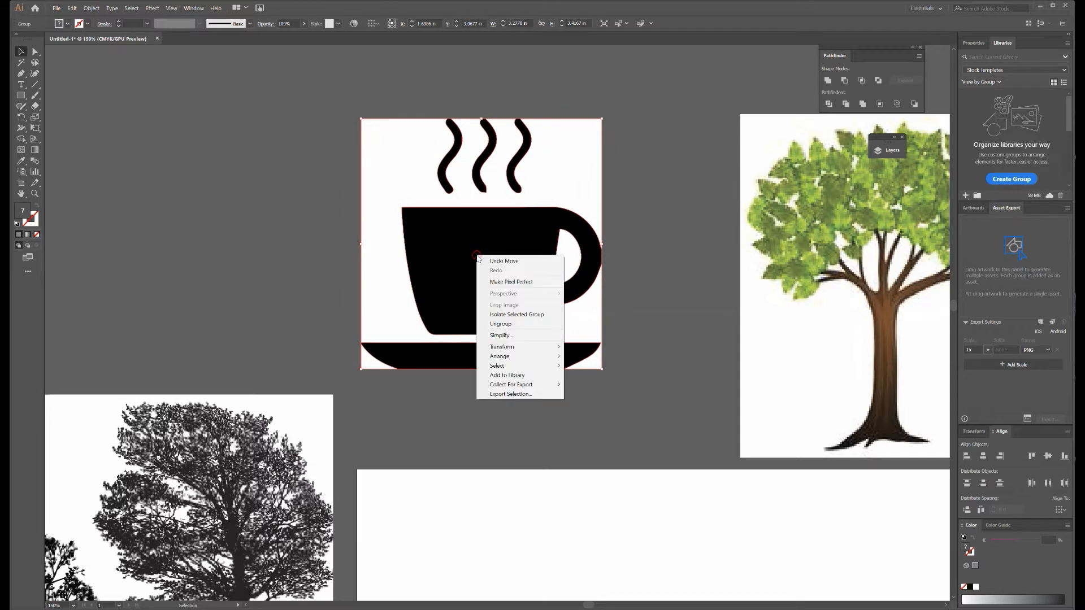
left_click(502, 325)
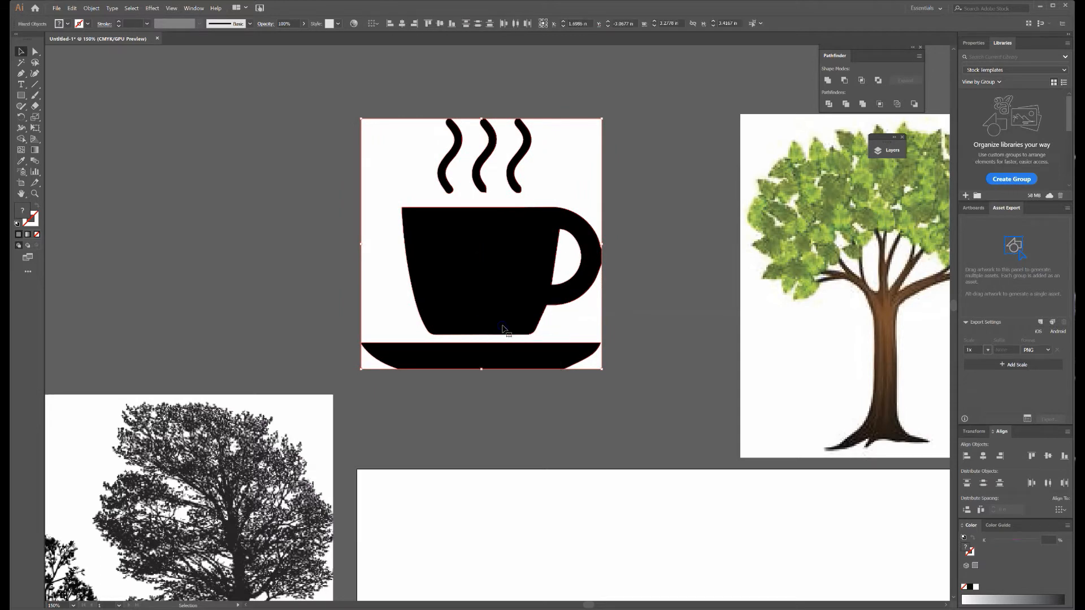
- Delete the white background shapes around the cup, inside its handle and beside the saucer, keeping the saucer in place
left_click(599, 232)
left_click(587, 184)
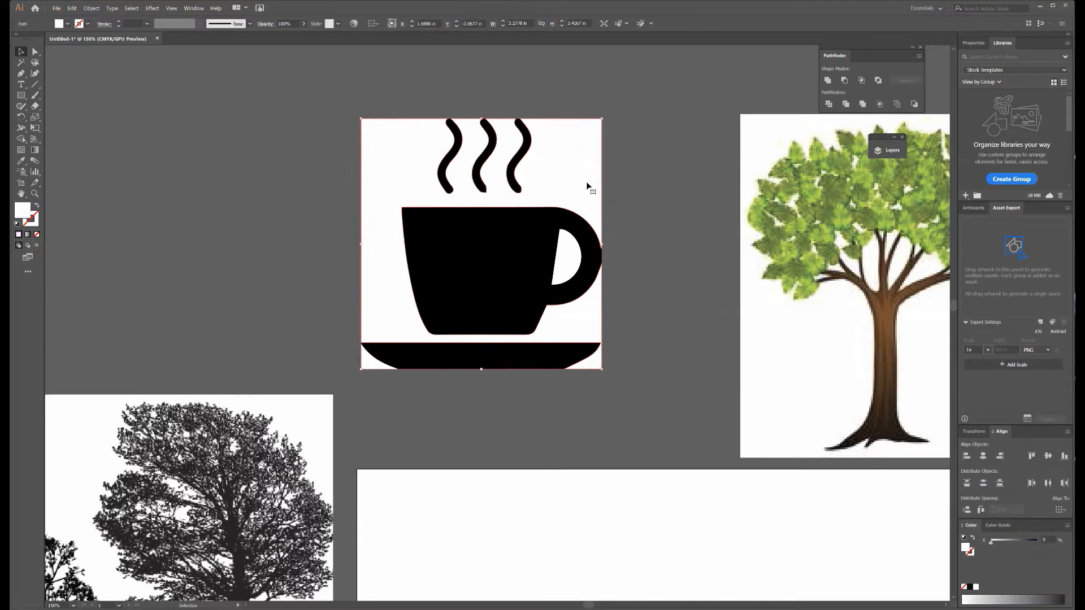
key("Delete")
left_click(573, 255)
key("Delete")
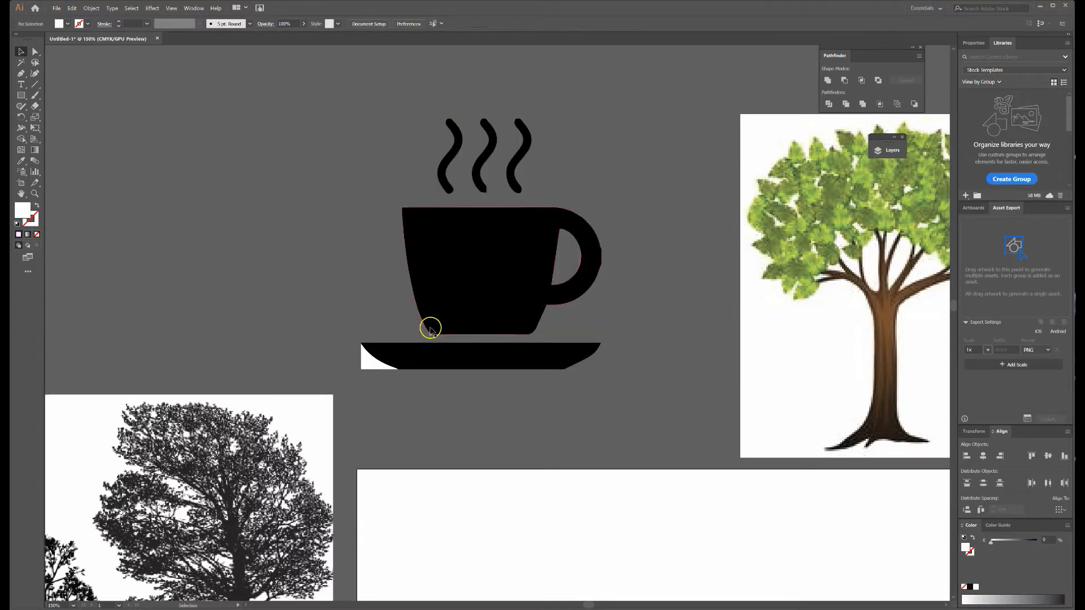
left_click(378, 362)
key("Delete")
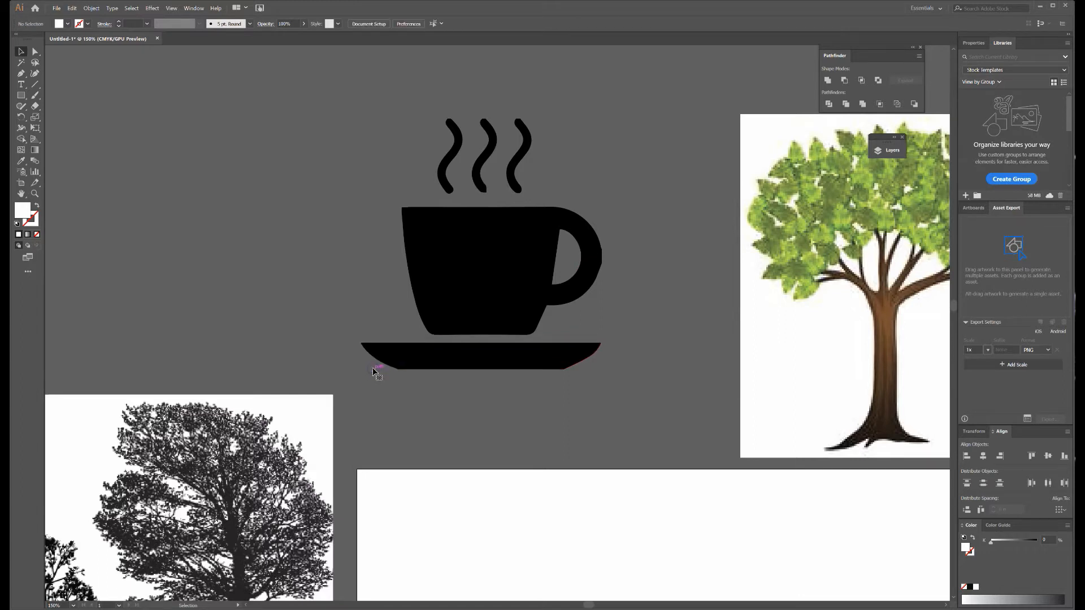
left_click_drag(378, 368, 397, 406)
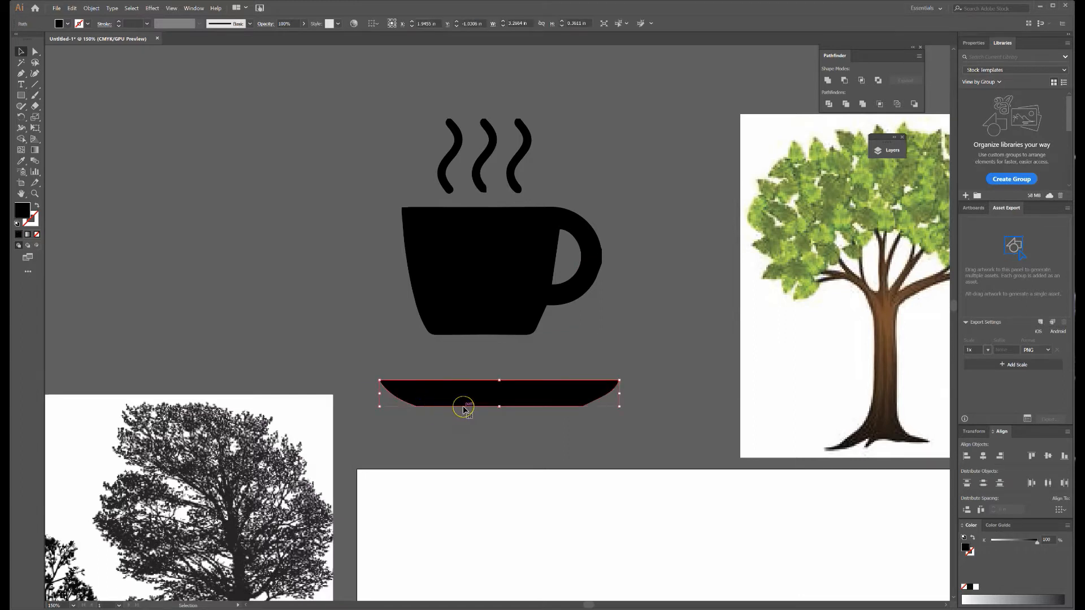
key("ctrl+z")
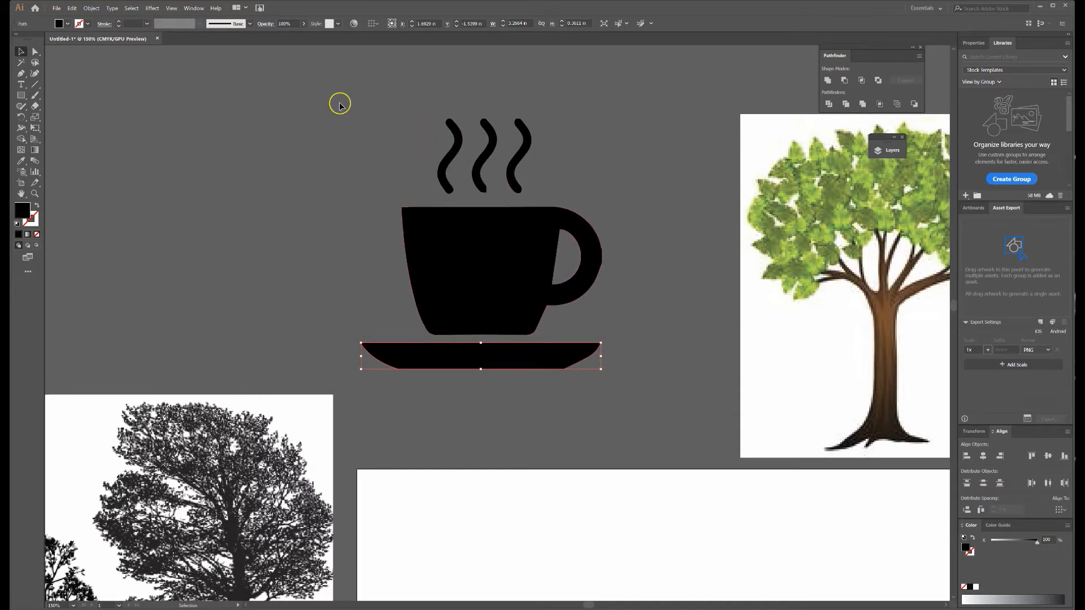
- Group the steam, cup and saucer shapes, and nudge the group slightly
key("ctrl+a")
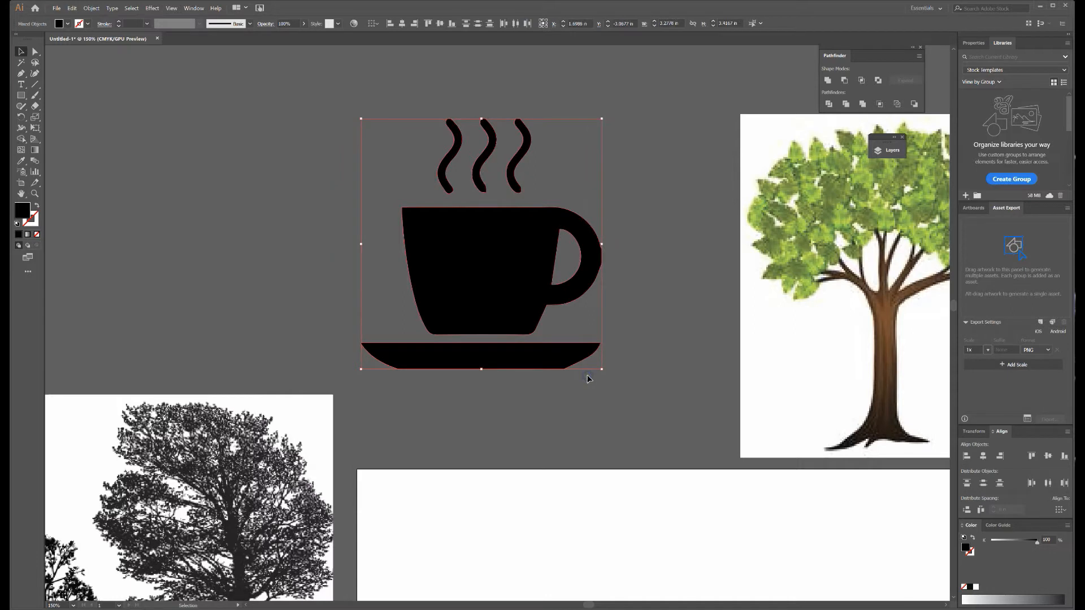
right_click(527, 284)
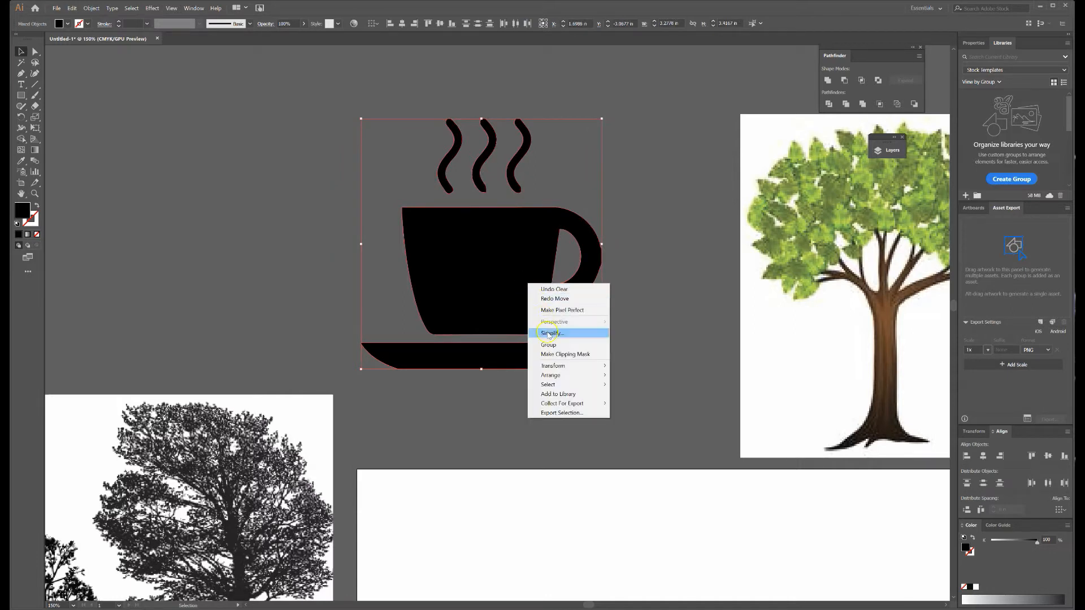
left_click(588, 344)
left_click(569, 329)
mouse_move(512, 278)
left_mouse_down()
mouse_move(569, 322)
mouse_move(570, 308)
mouse_move(509, 270)
left_mouse_up()
left_click(628, 377)
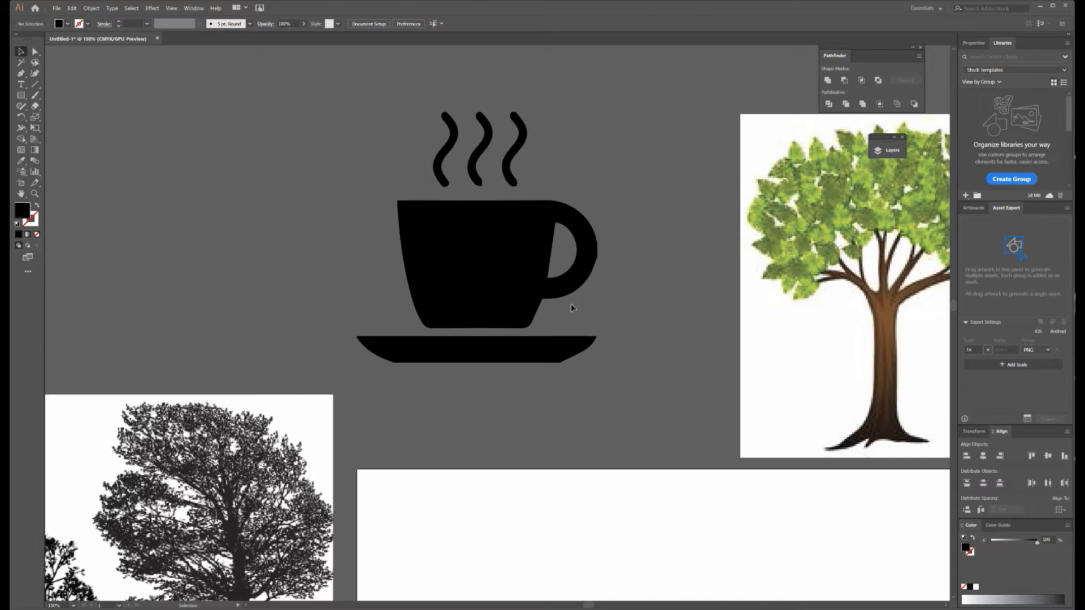
- Place the coffee cup group in the upper right corner of the artboard
key("ctrl+minus")
key("ctrl+minus")
key("ctrl+minus")
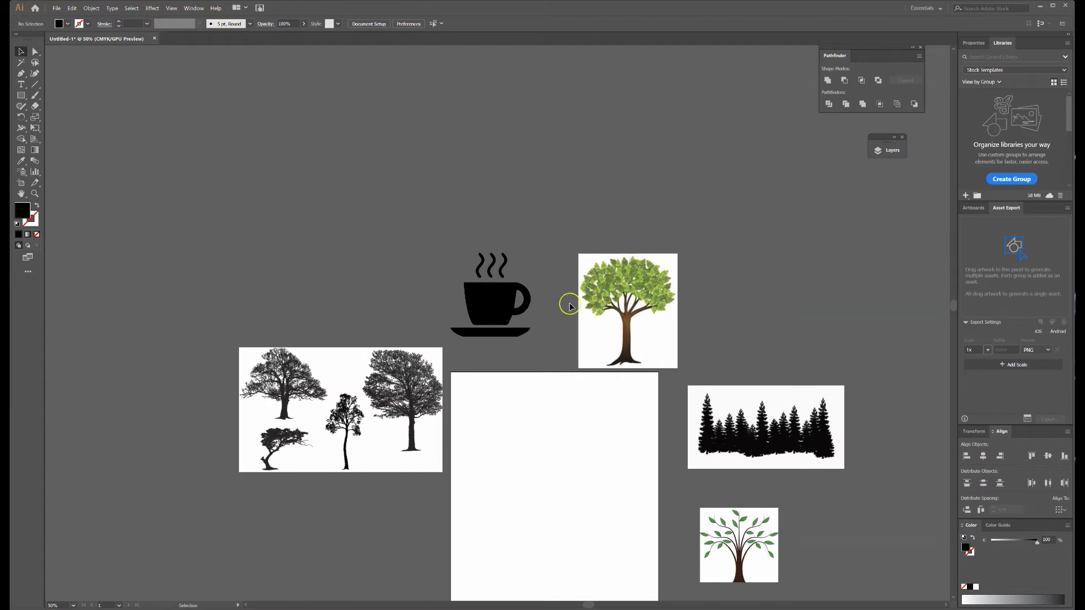
scroll(565, 299, "down", 1)
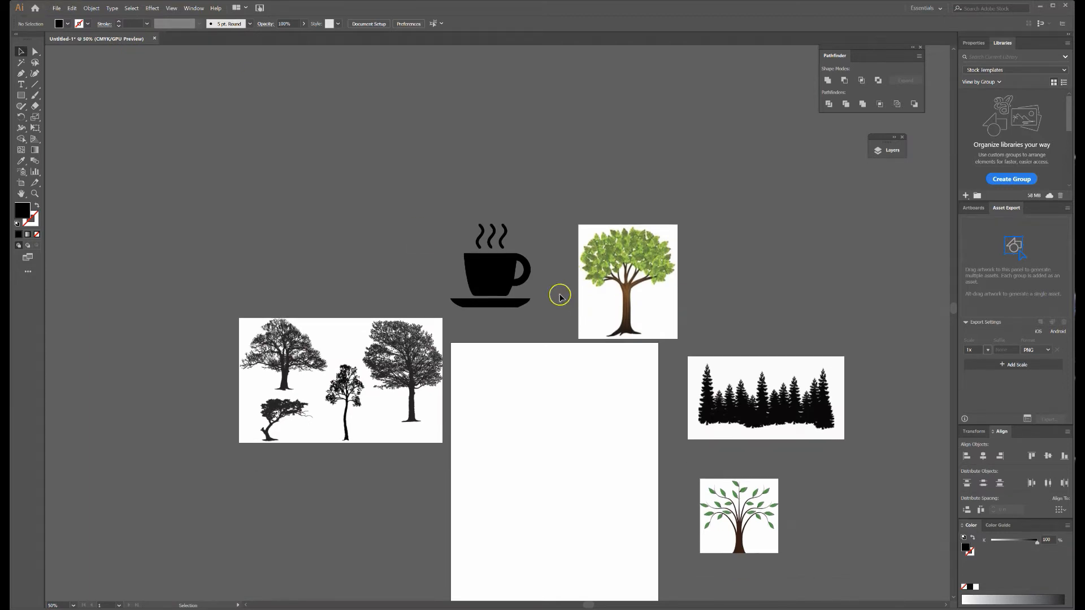
scroll(497, 278, "down", 1)
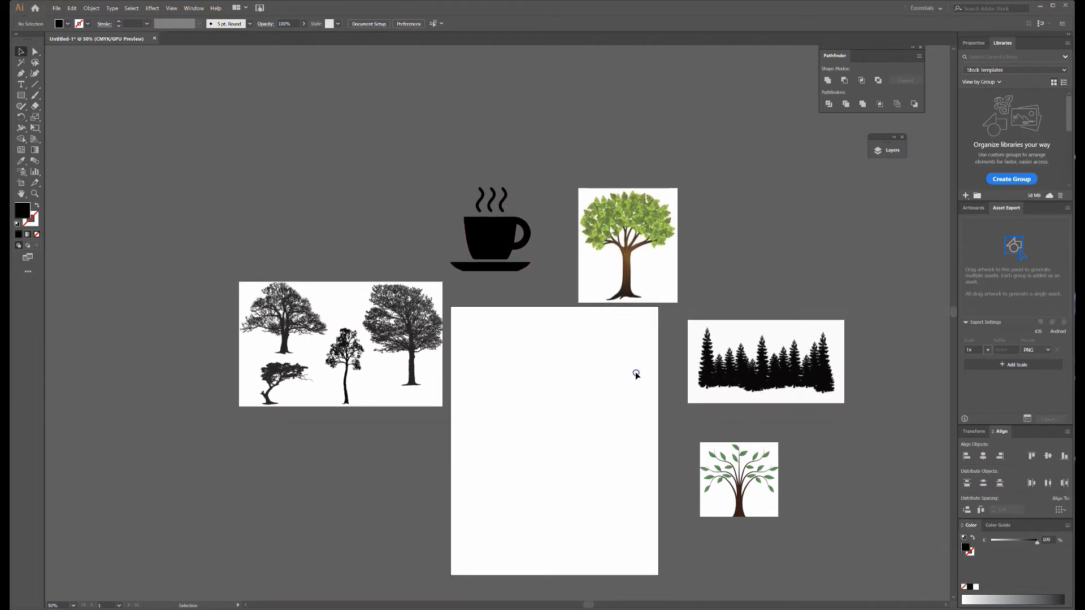
left_click_drag(491, 243, 616, 373)
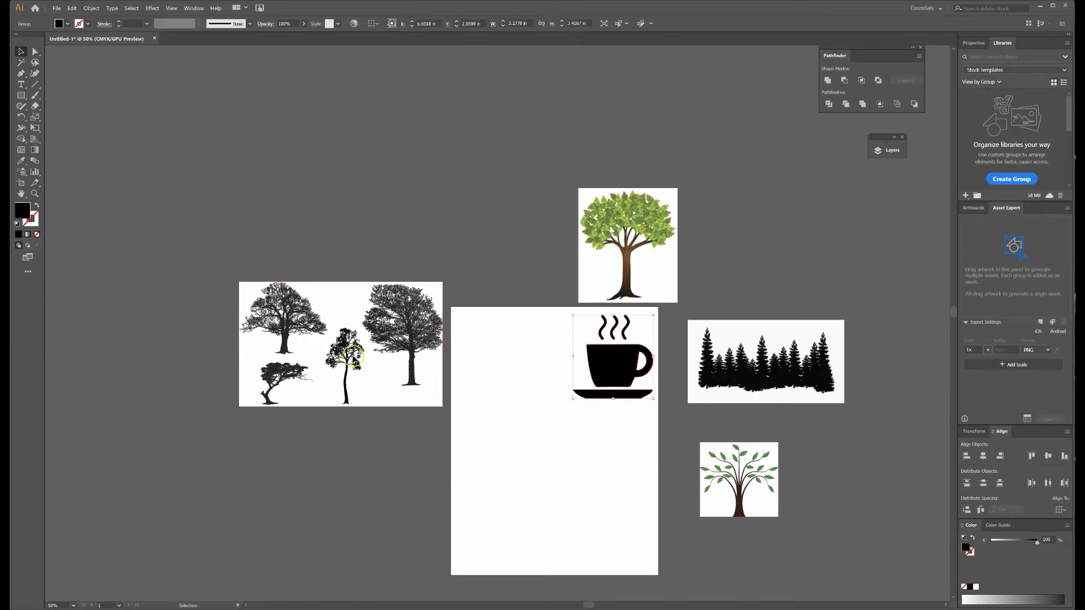
- Trace the four-tree image with the default Image Trace preset, move it farther from the artboard and expand the tracing
left_click(351, 359)
key("ctrl+equal")
key("ctrl+equal")
key("ctrl+equal")
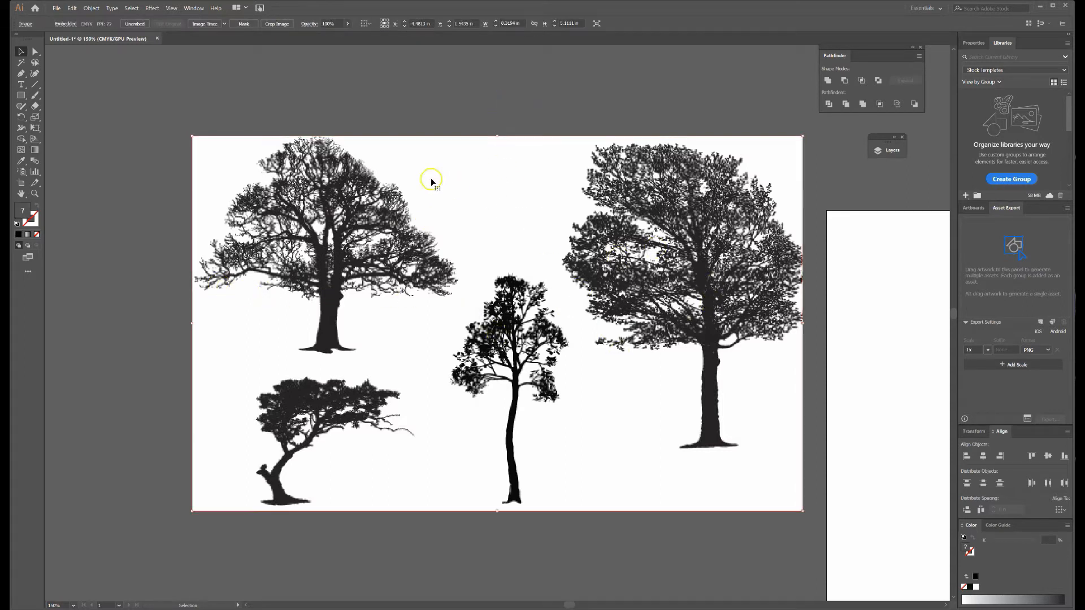
left_click(206, 24)
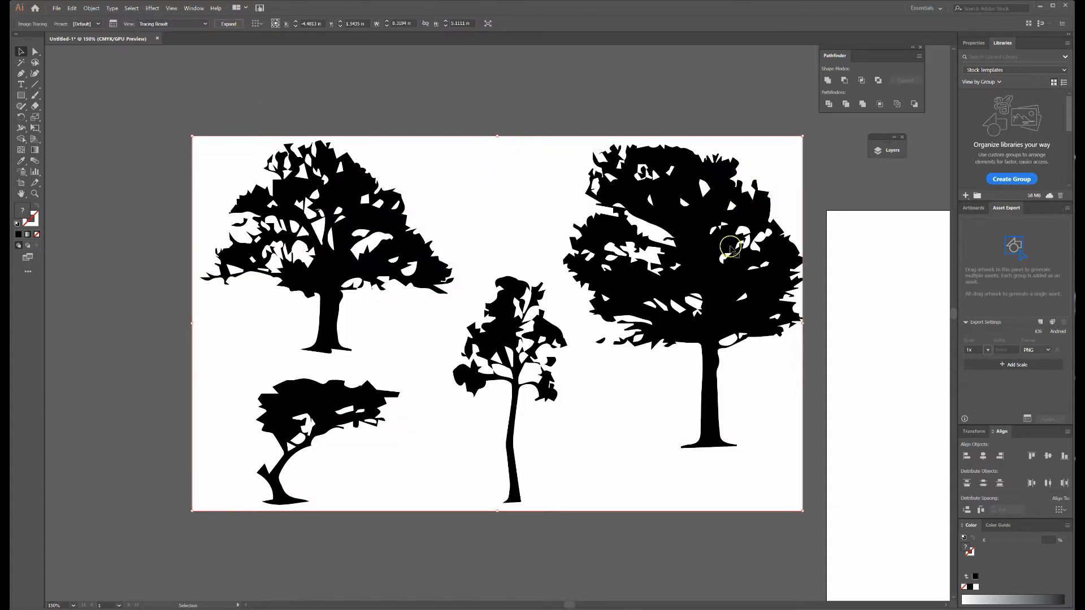
left_click_drag(565, 182, 597, 148)
mouse_move(649, 191)
left_mouse_down()
mouse_move(501, 263)
mouse_move(527, 258)
left_mouse_up()
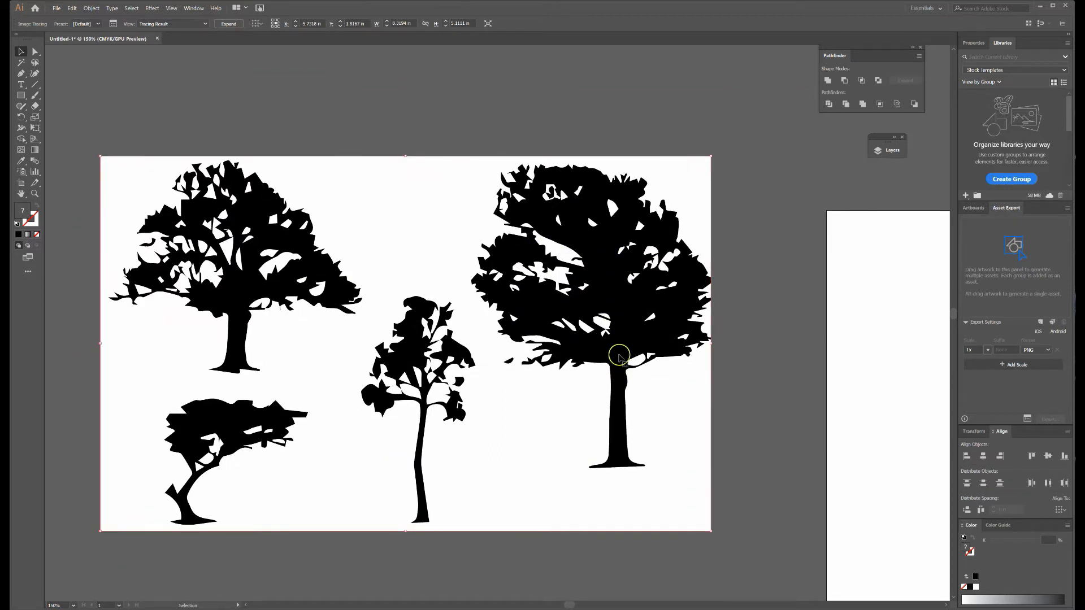
left_click(229, 24)
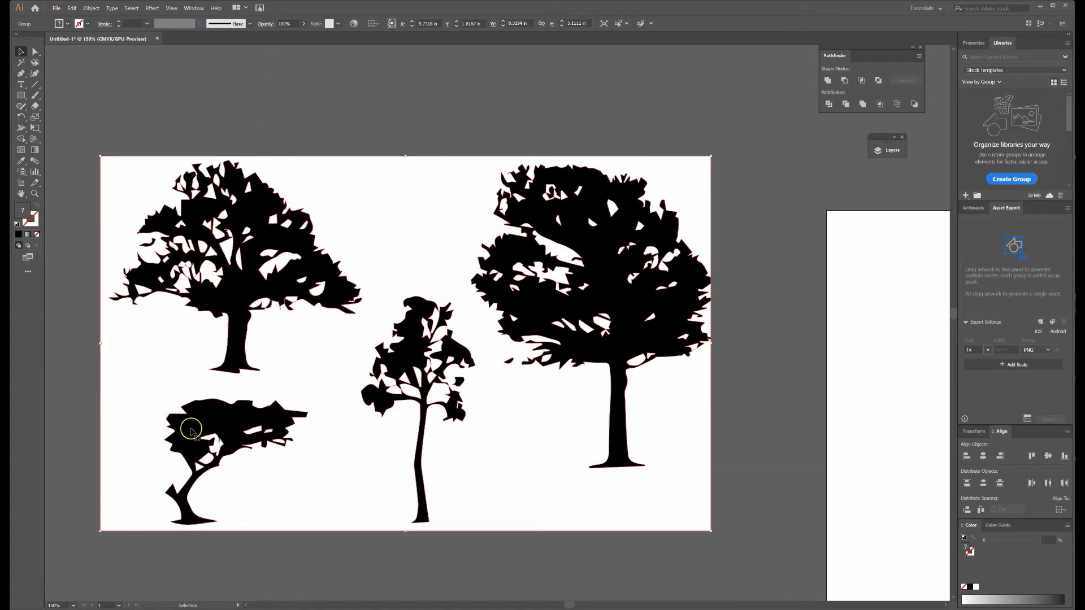
- Ungroup the expanded tree tracing and delete its large white background shape
right_click(458, 198)
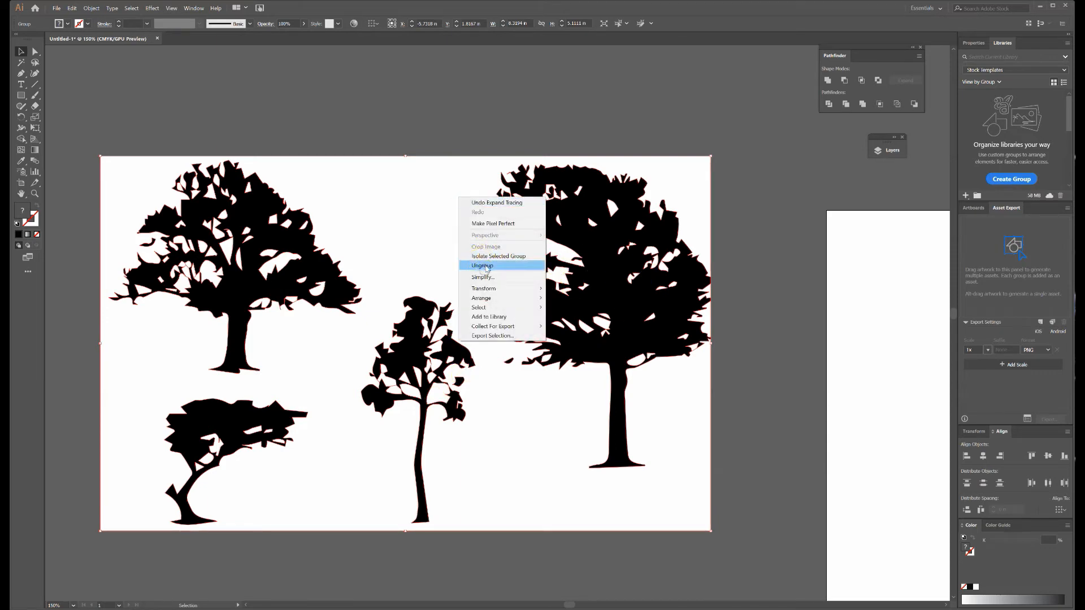
left_click(482, 265)
left_click(476, 205)
key("Delete")
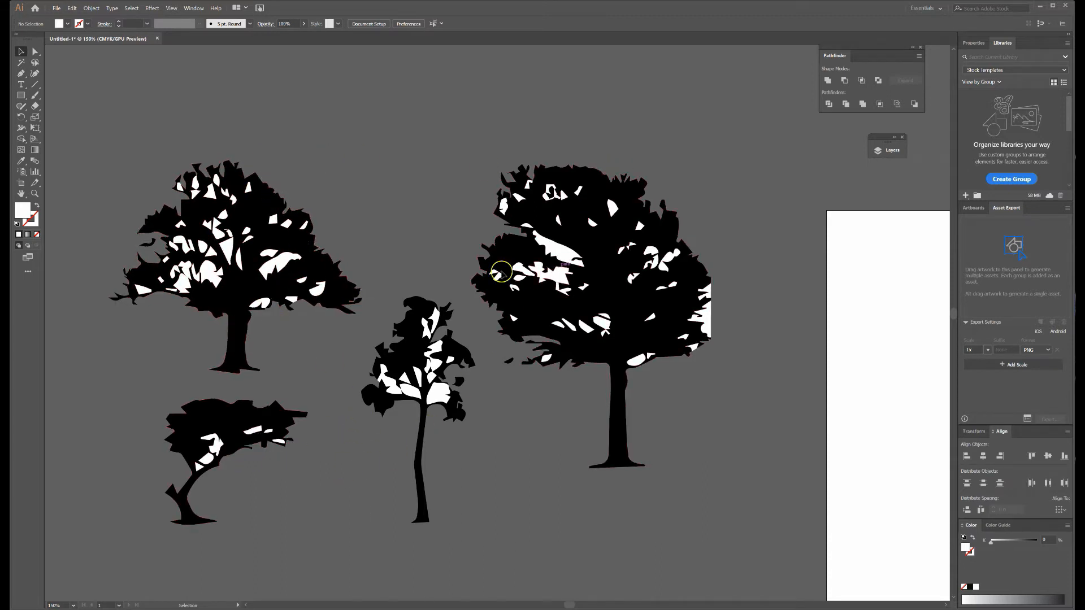
- Move the upper-left black tree up and to the right, off its leftover white shapes, and deselect it
left_click_drag(257, 296, 382, 193)
scroll(402, 265, "up", 2)
scroll(415, 257, "down", 2)
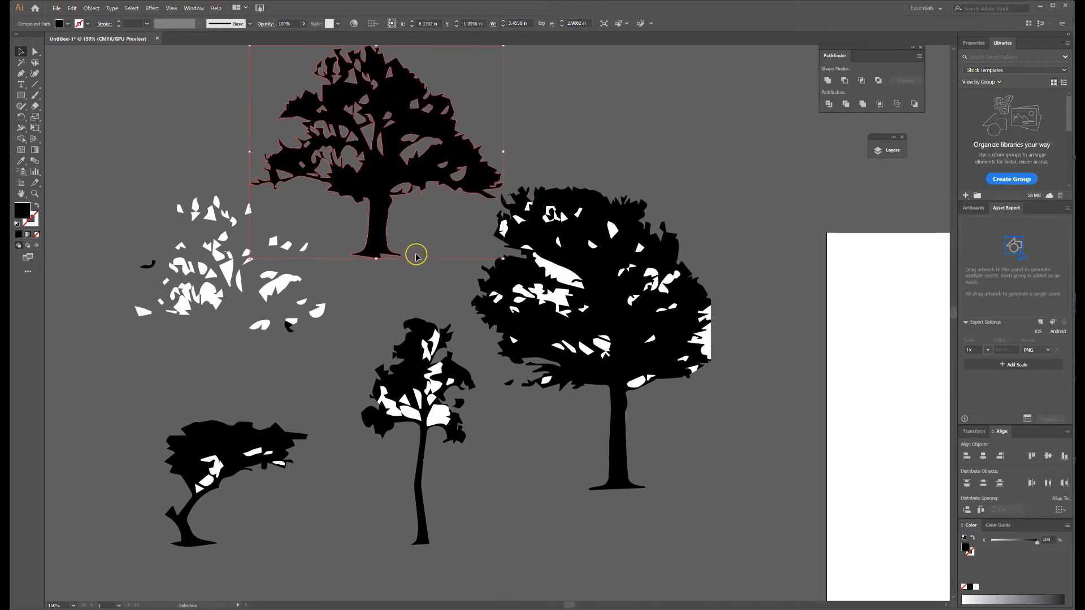
scroll(416, 257, "down", 1)
key("ctrl+minus")
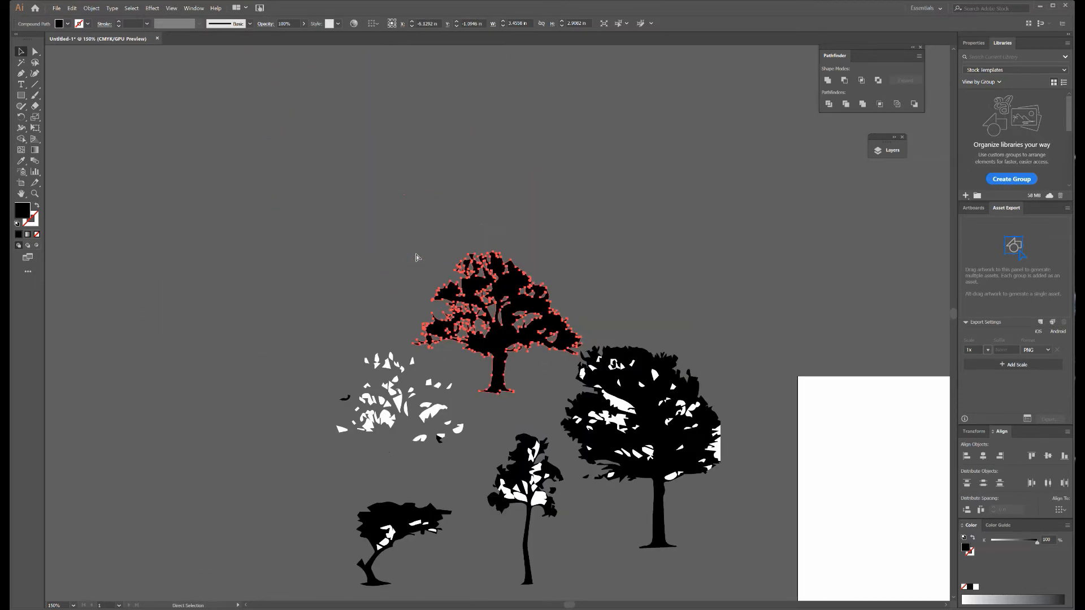
key("ctrl+minus")
left_click(600, 263)
- Trace the small tree image with separate green leaves using the Silhouettes Image Trace preset
left_click_drag(715, 392, 353, 334)
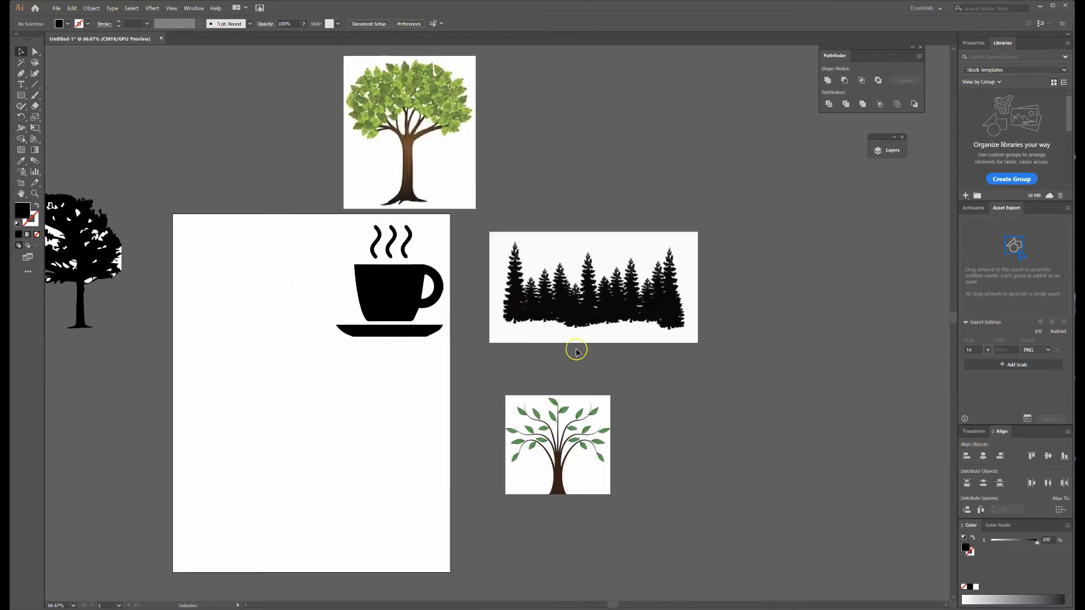
key("ctrl+plus")
key("ctrl+plus")
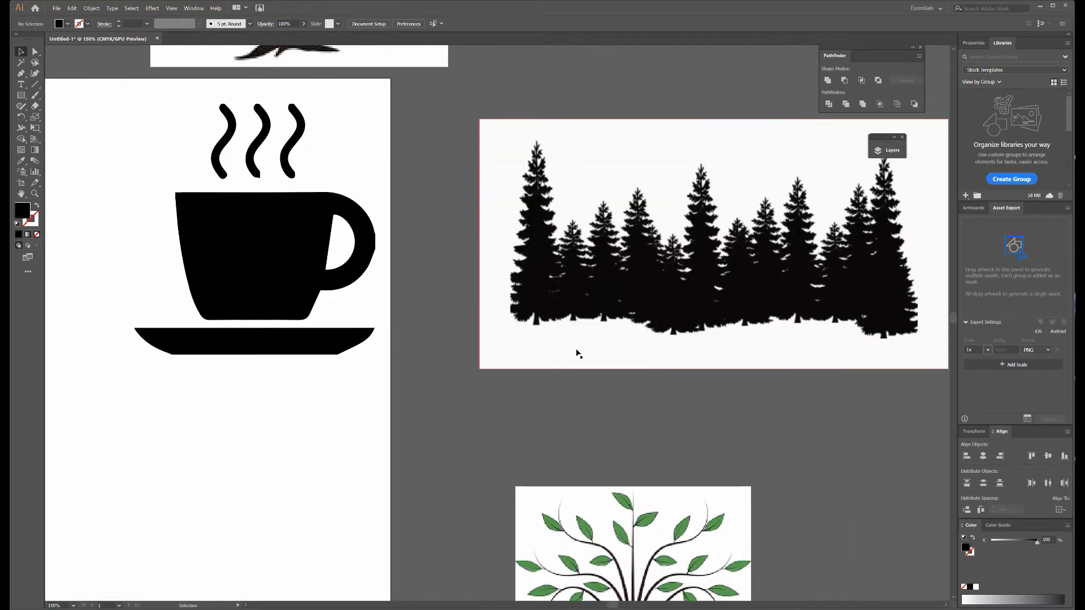
scroll(576, 350, "down", 5)
left_click(575, 388)
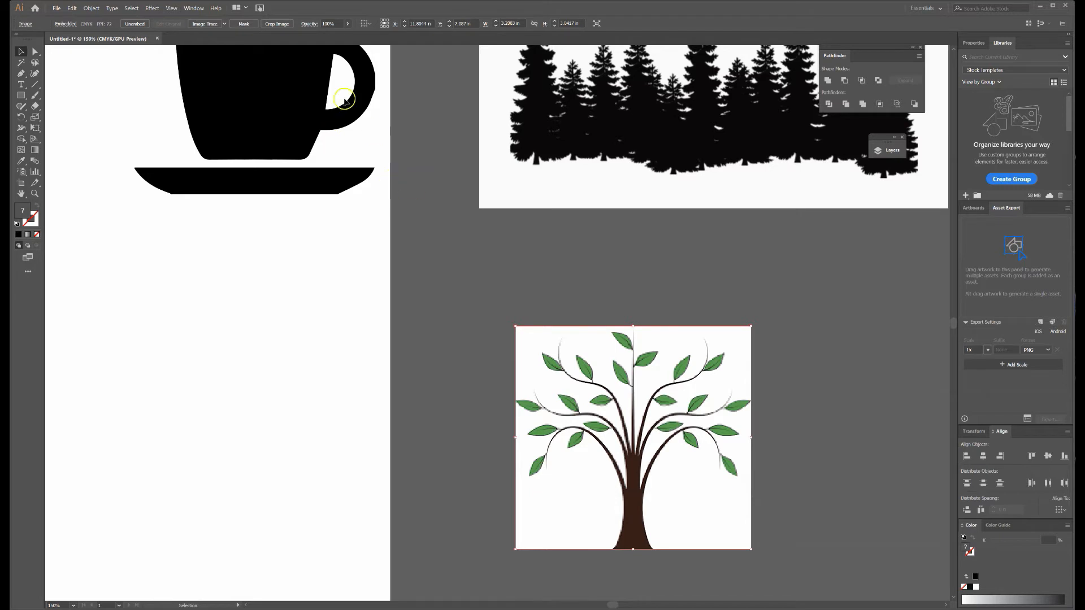
left_click(224, 24)
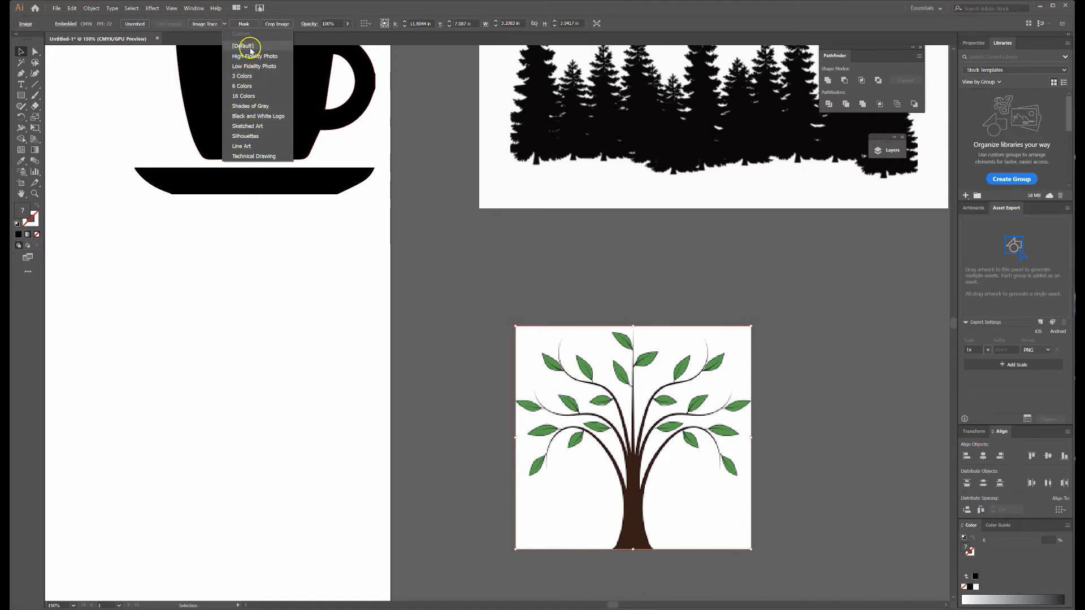
left_click(245, 136)
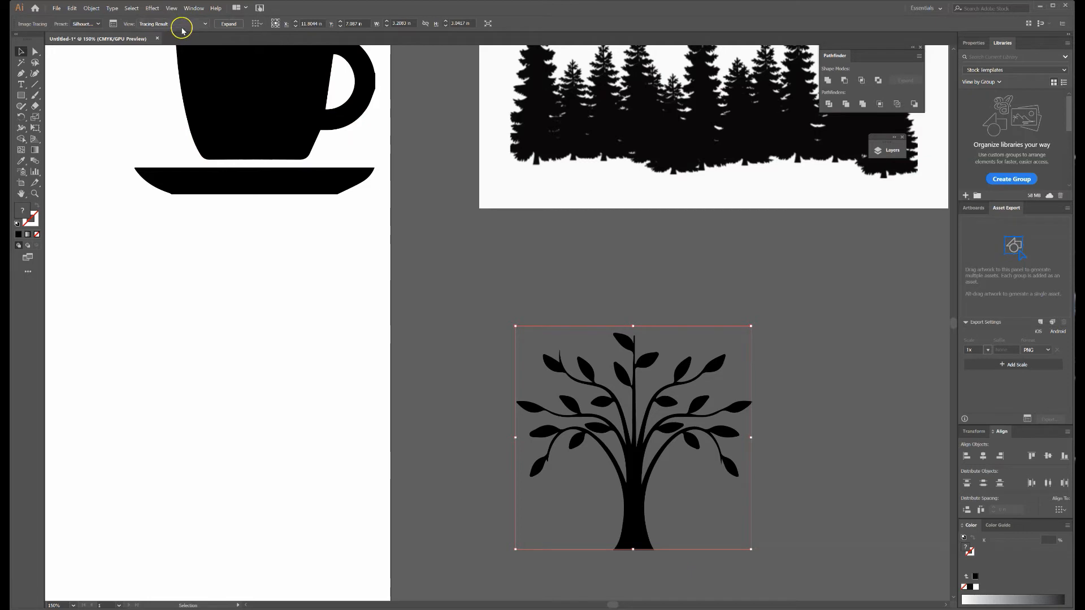
- Move the traced silhouette tree closer to the artboard and expand its tracing
left_click(526, 302)
mouse_move(625, 421)
left_mouse_down()
mouse_move(635, 435)
mouse_move(584, 401)
mouse_move(371, 395)
mouse_move(372, 404)
mouse_move(571, 436)
mouse_move(548, 434)
left_mouse_up()
left_click(231, 24)
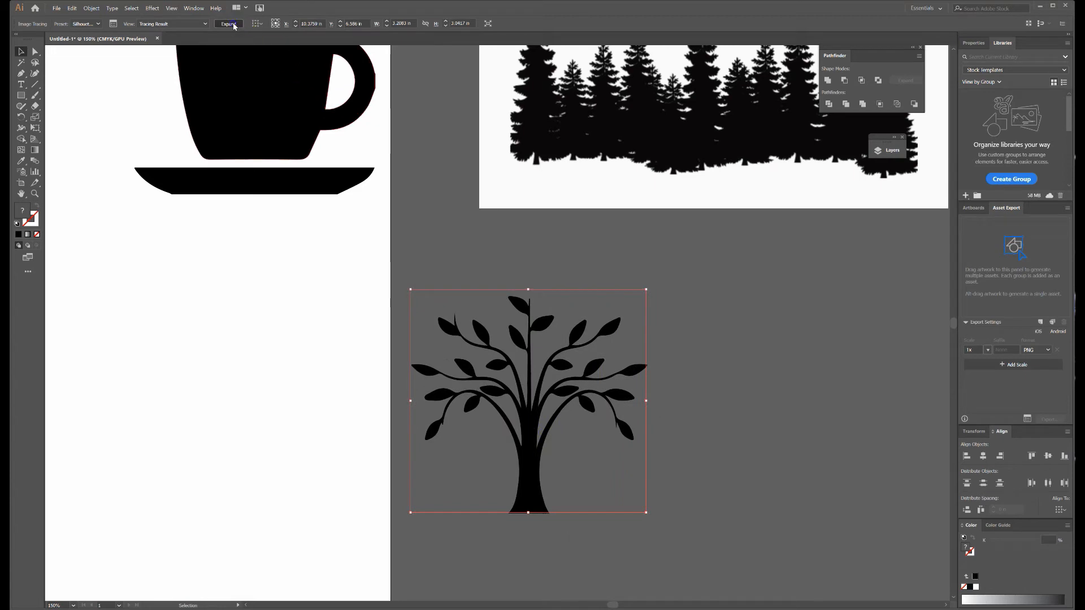
- Move the expanded silhouette tree onto the artboard below the coffee cup
left_click(713, 337)
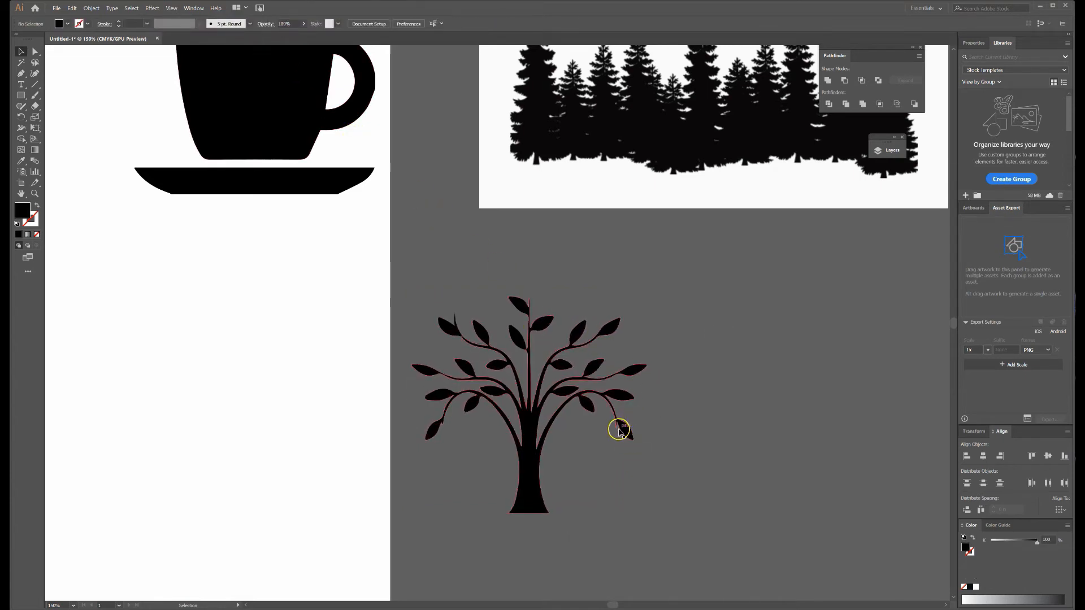
left_click_drag(608, 407, 459, 392)
left_click_drag(364, 433, 318, 437)
- Try tracing the pine forest image with the Silhouettes Image Trace preset, and undo the tracing
scroll(352, 393, "up", 1)
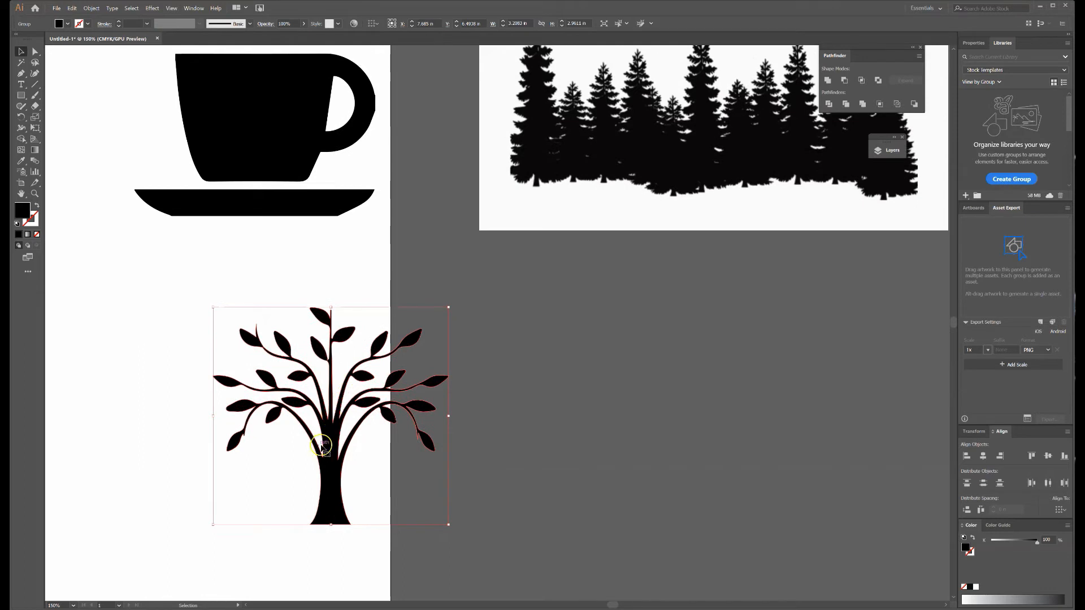
scroll(462, 371, "up", 6)
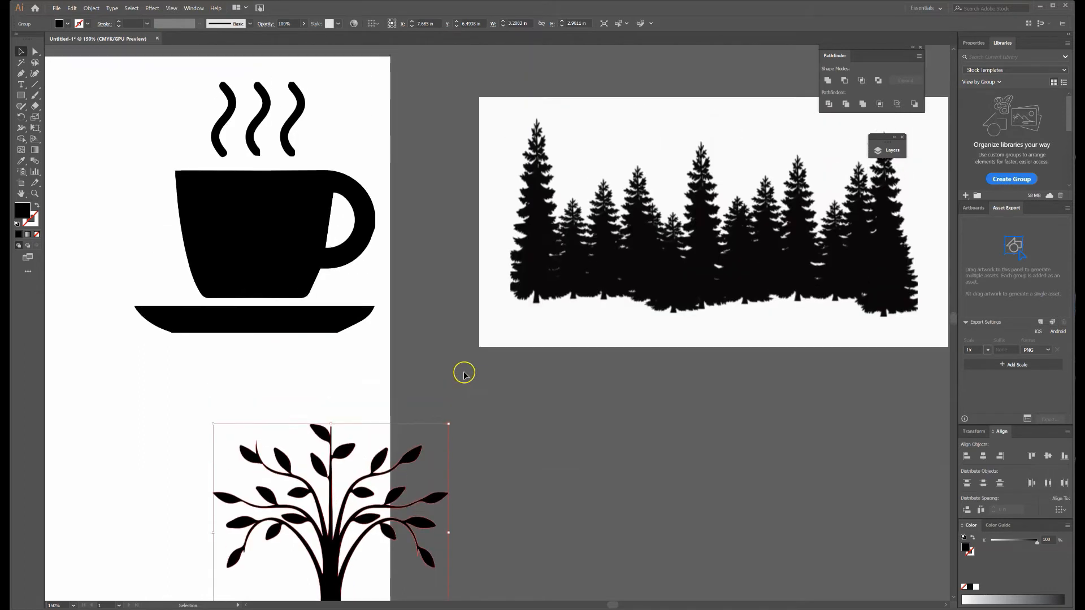
left_click(584, 268)
left_click(364, 199)
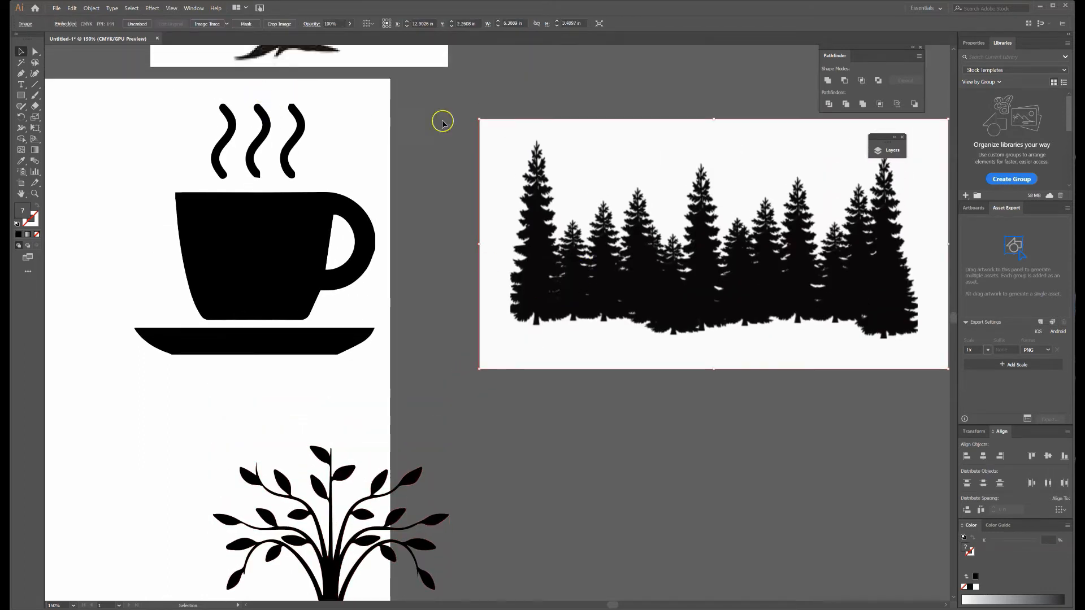
left_click(227, 26)
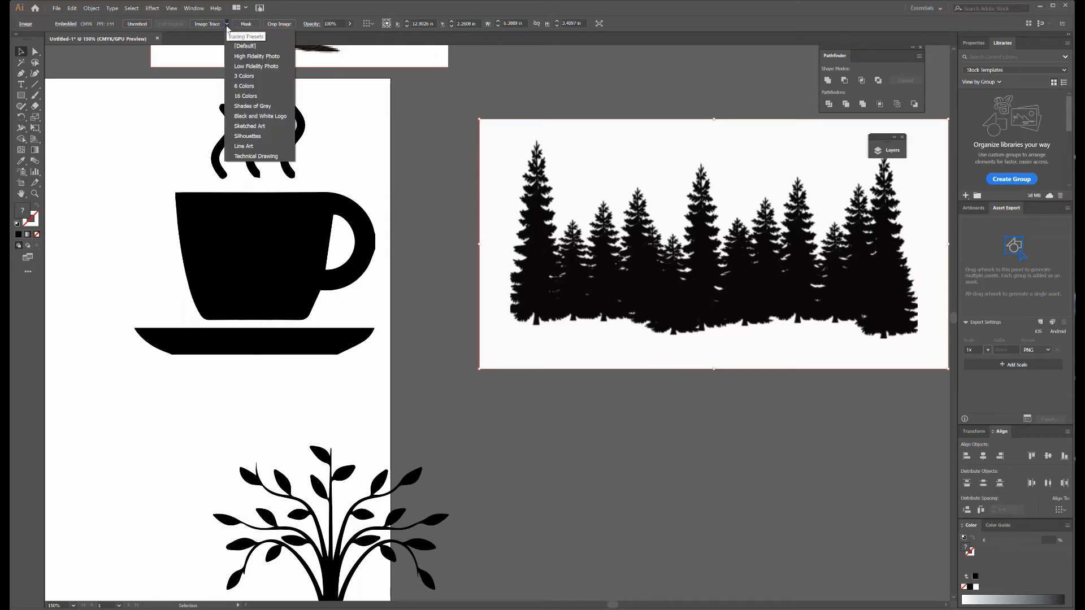
left_click(255, 137)
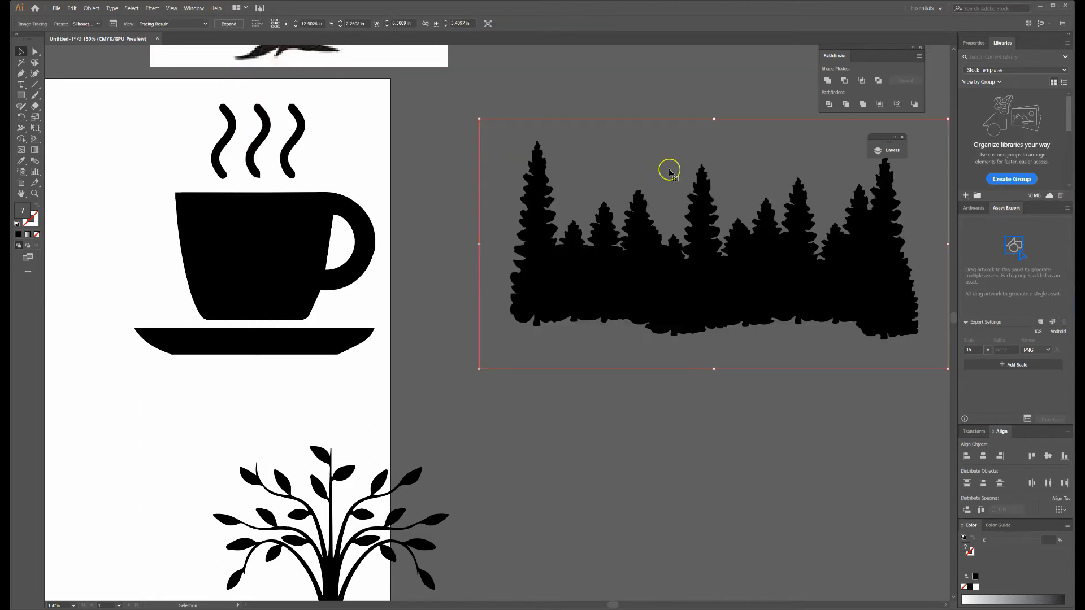
scroll(729, 270, "up", 1)
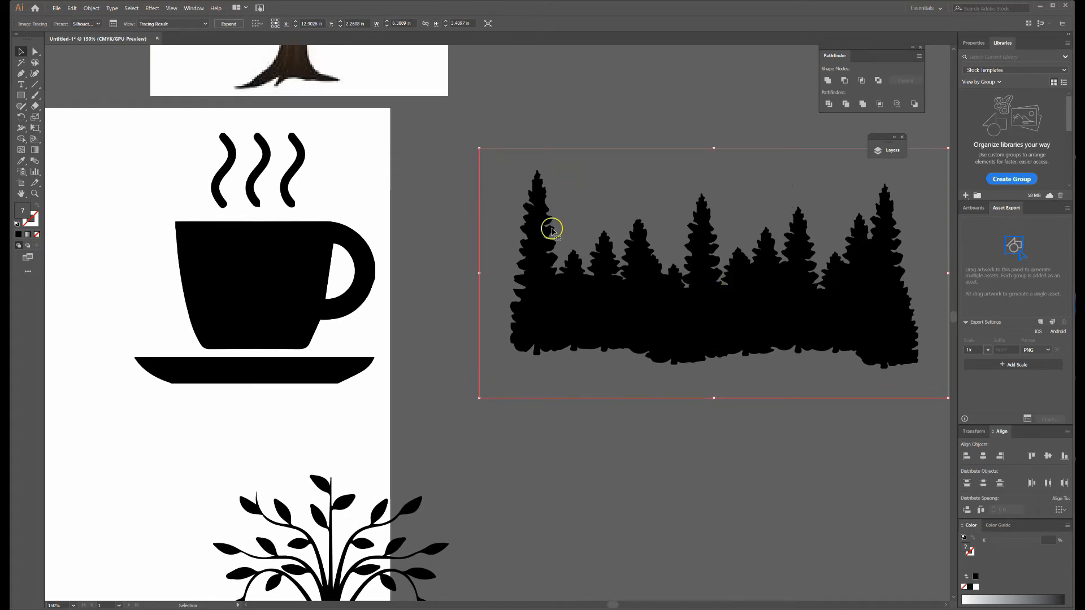
key("ctrl+z")
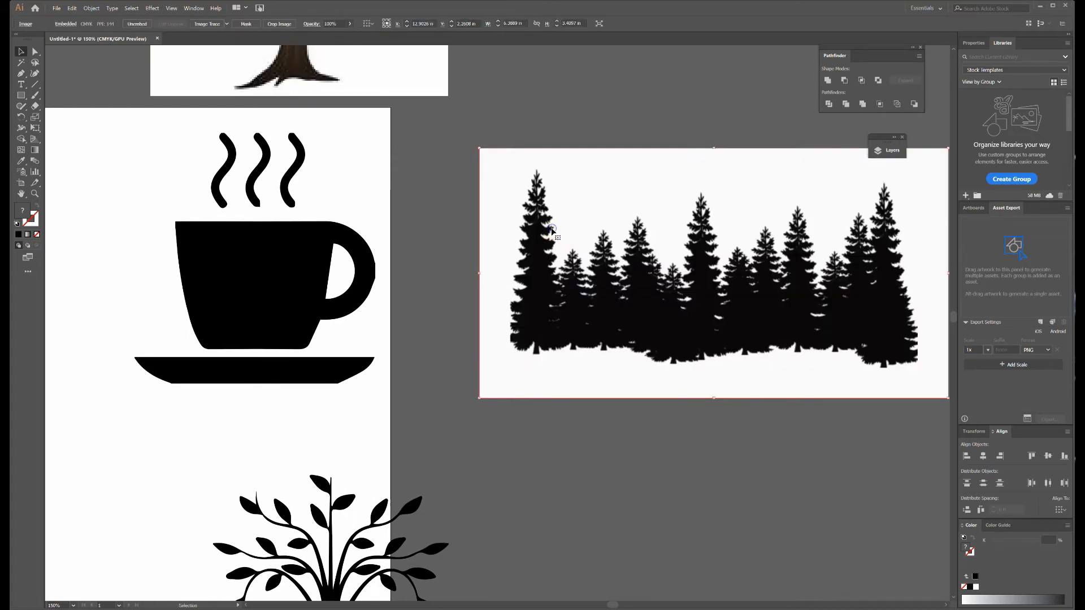
- Try the Black and White Logo tracing preset on the pine forest image, and undo it
left_click(226, 23)
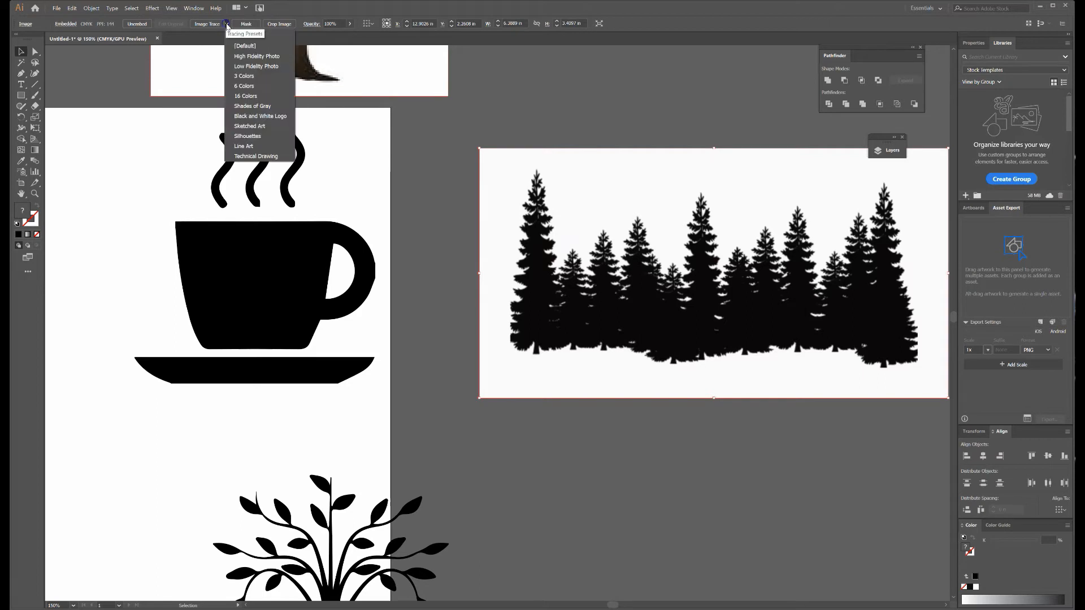
left_click(265, 117)
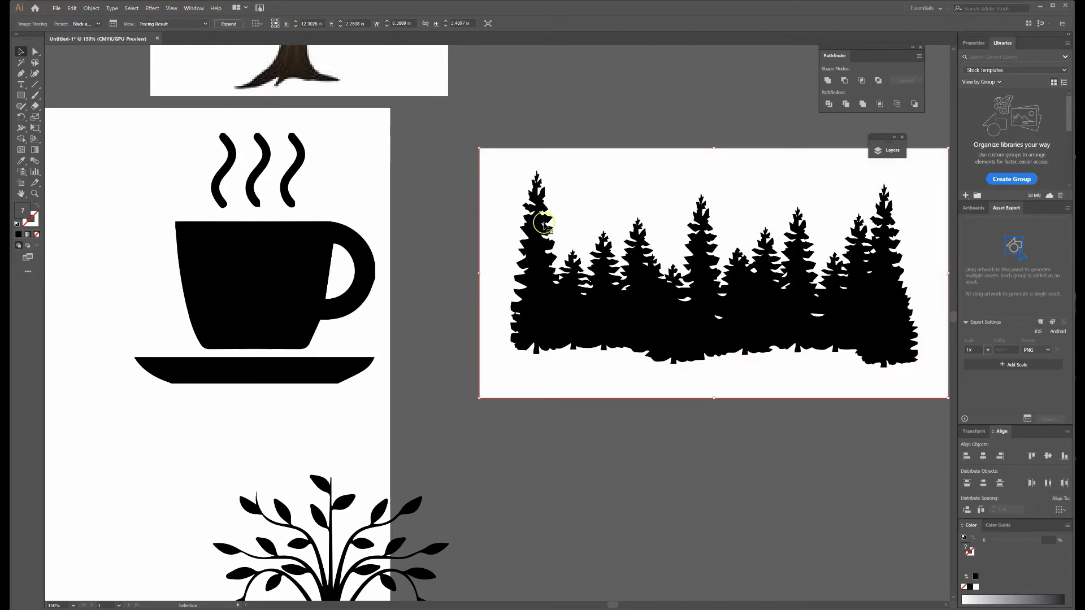
key("ctrl+z")
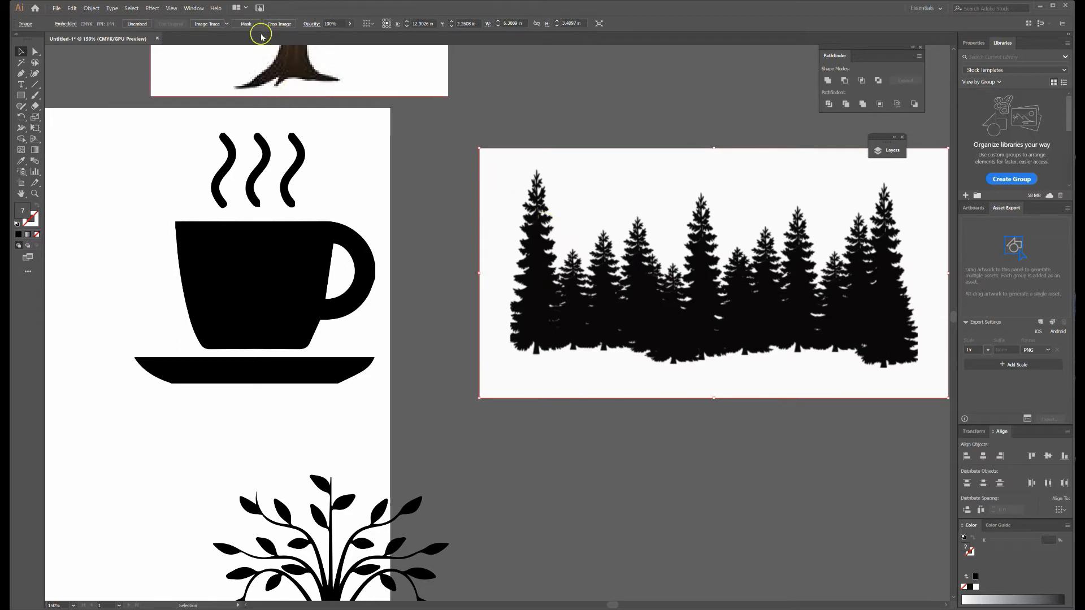
- Try the Line Art tracing preset on the pine forest image, and undo it
left_click(227, 24)
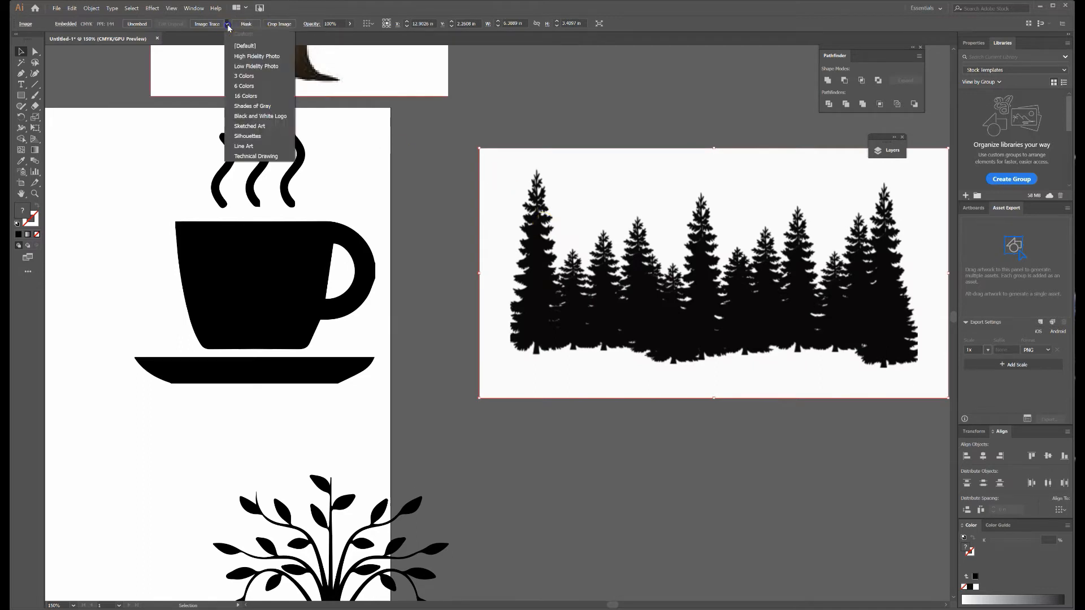
left_click(248, 147)
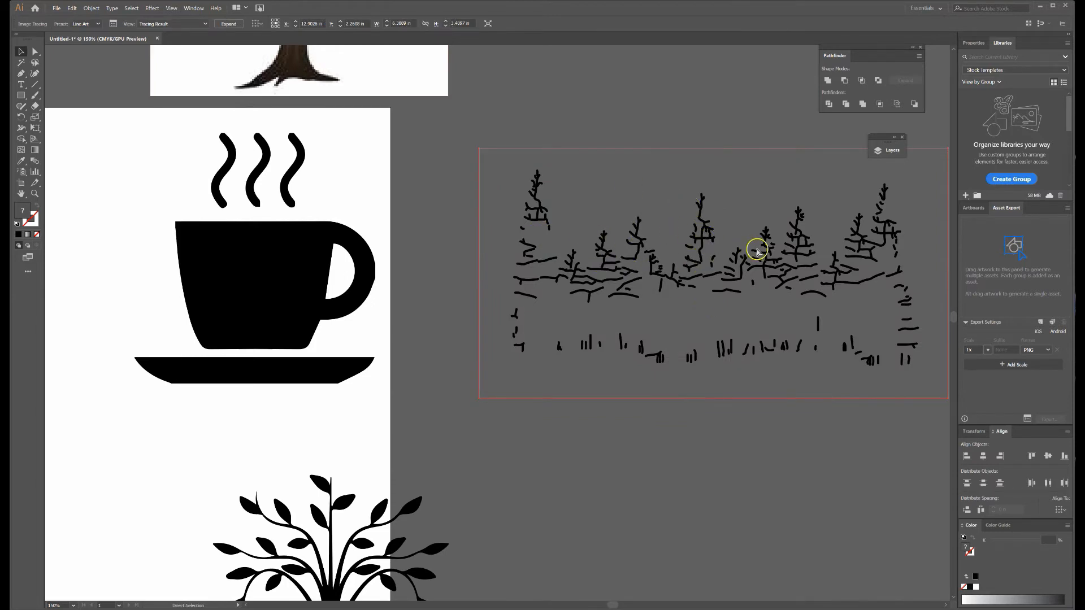
key("ctrl+z")
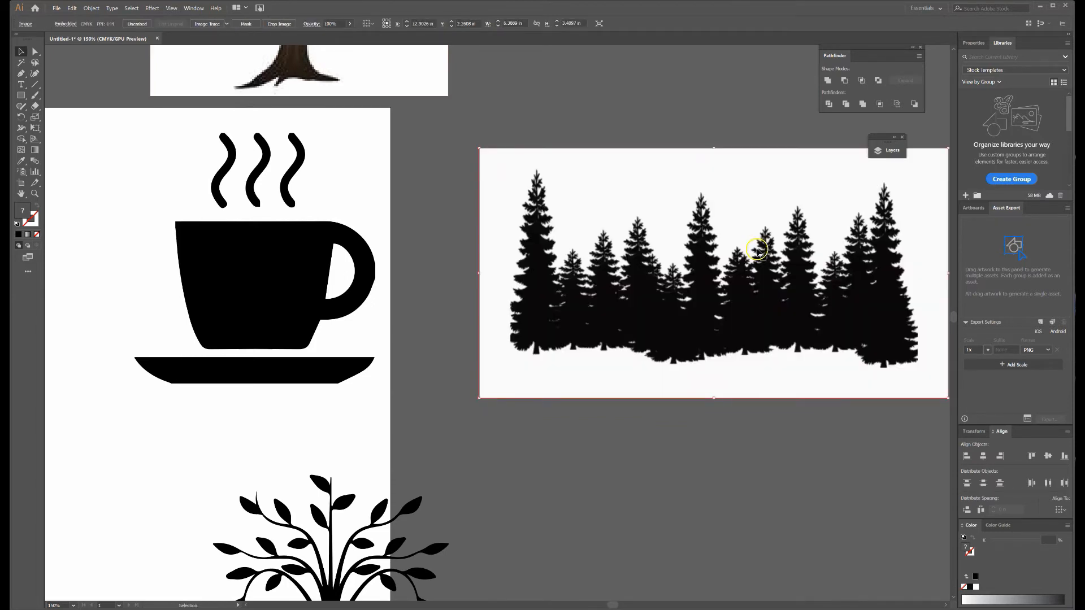
- Try the Sketched Art tracing preset on the pine forest image, and undo it
left_click(227, 23)
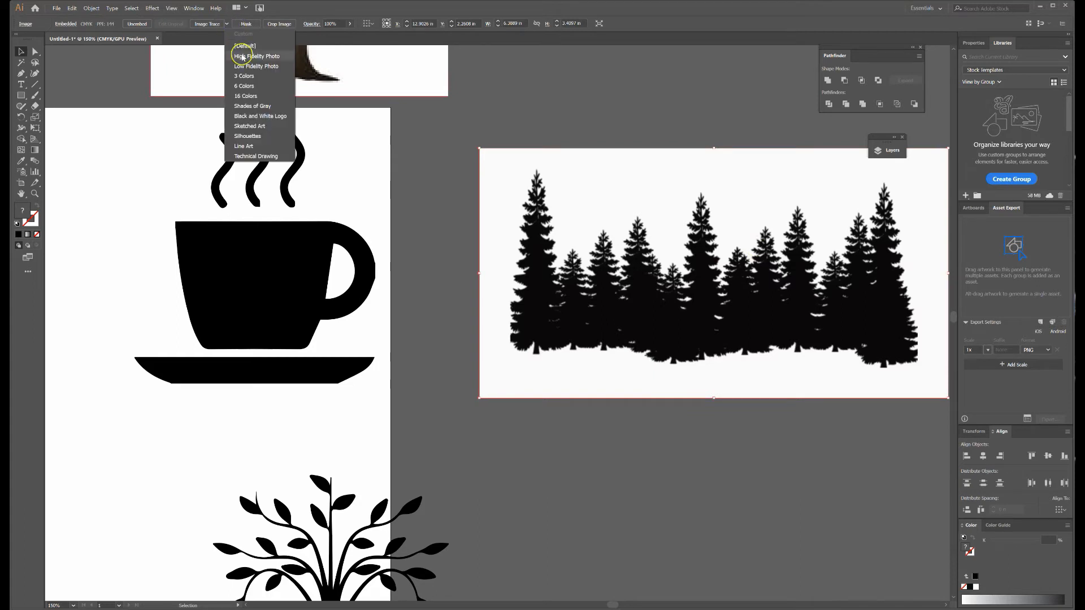
left_click(263, 125)
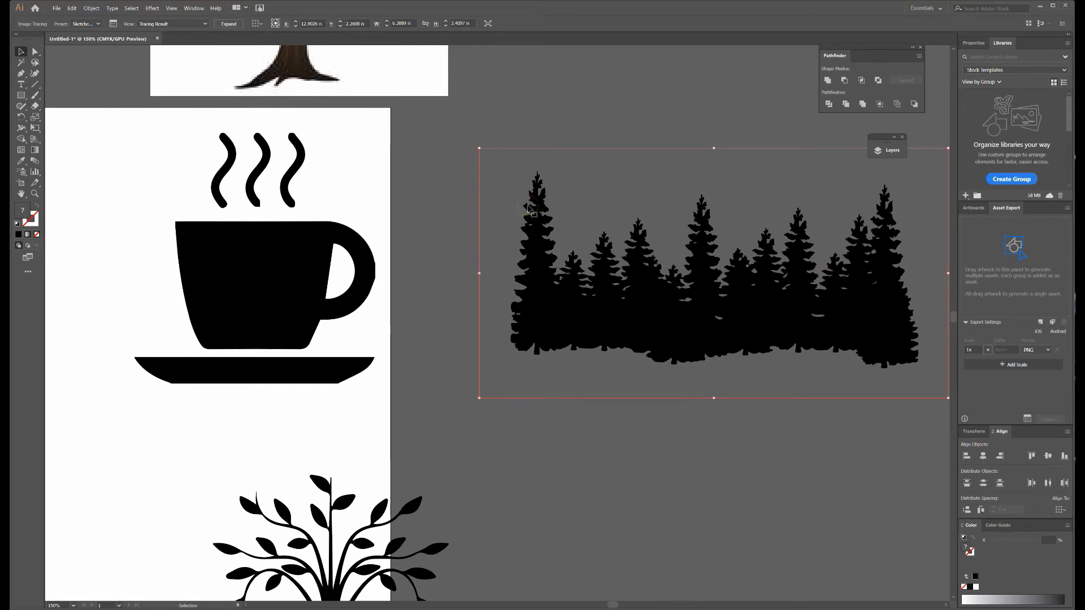
key("ctrl+z")
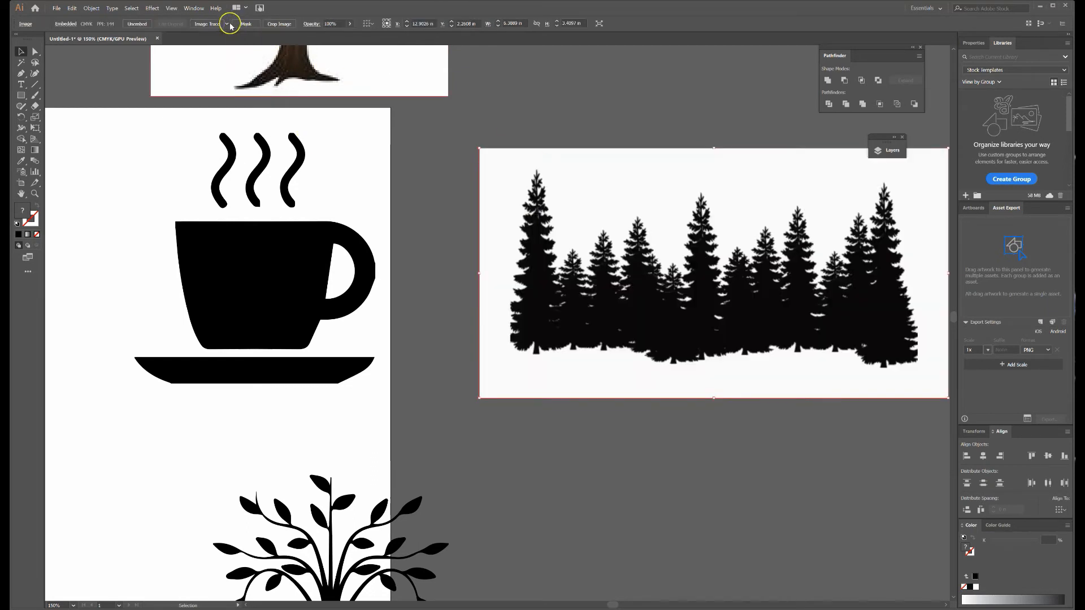
- Try the Shades of Gray tracing preset on the pine forest image, and undo it
left_click(227, 24)
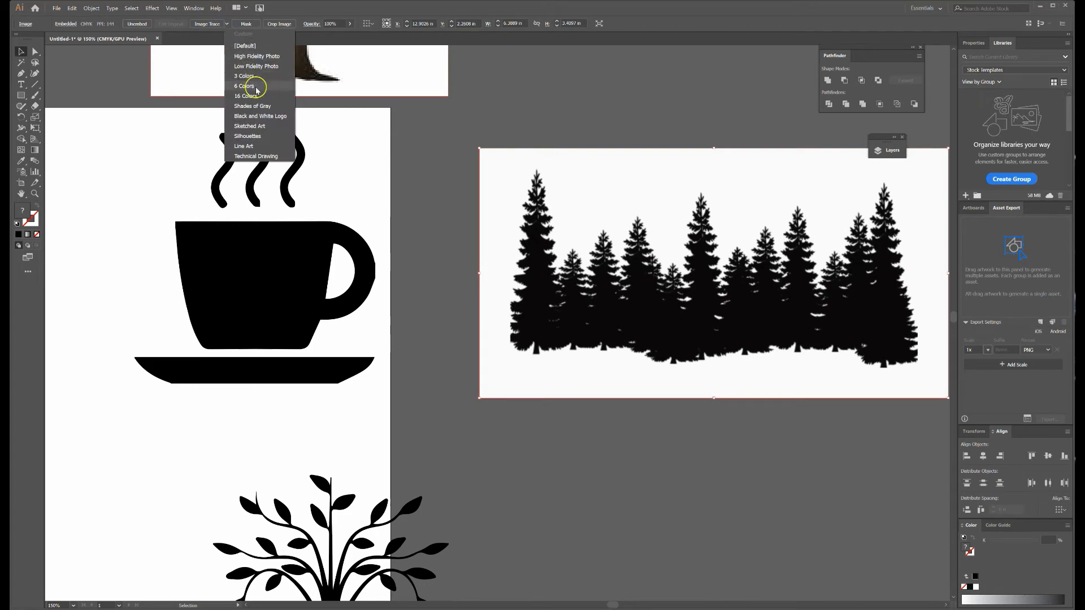
left_click(263, 118)
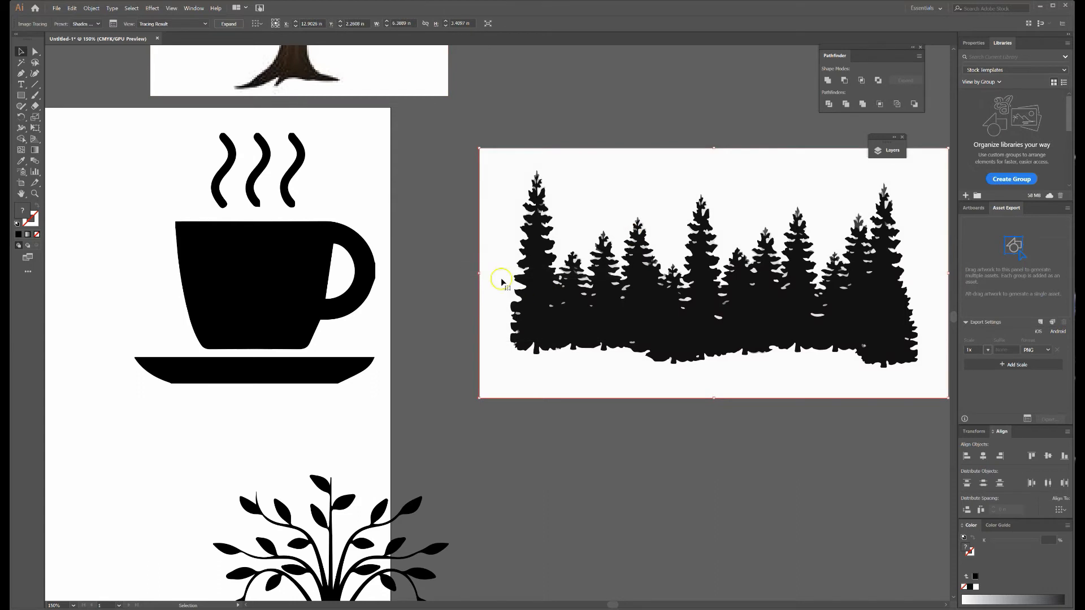
key("ctrl+z")
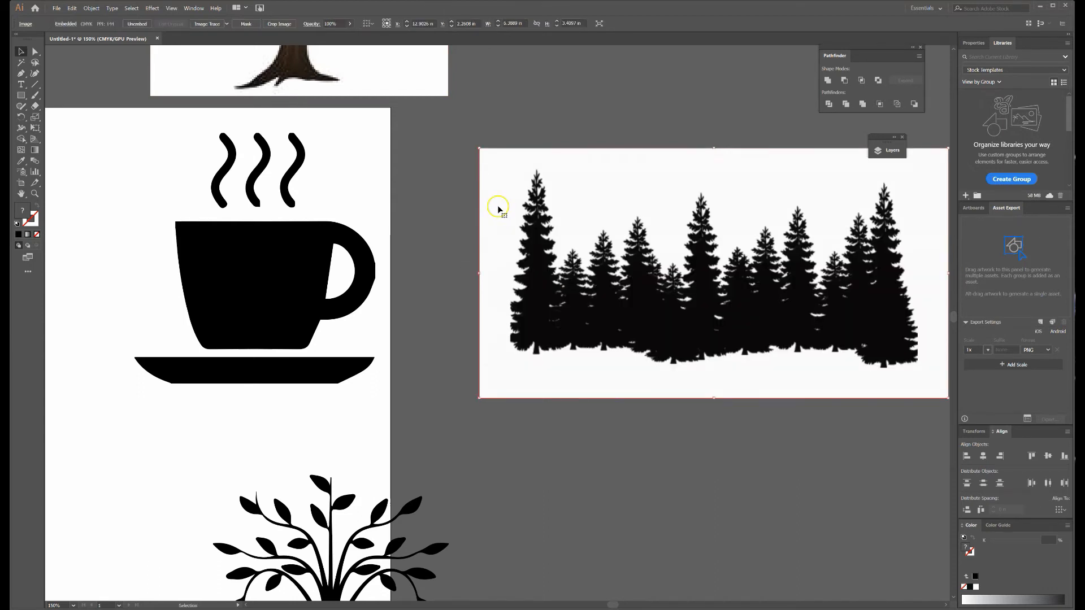
- Trace the pine forest image with the Silhouettes preset, expand the tracing, and select the resulting forest shape
scroll(670, 283, "up", 2)
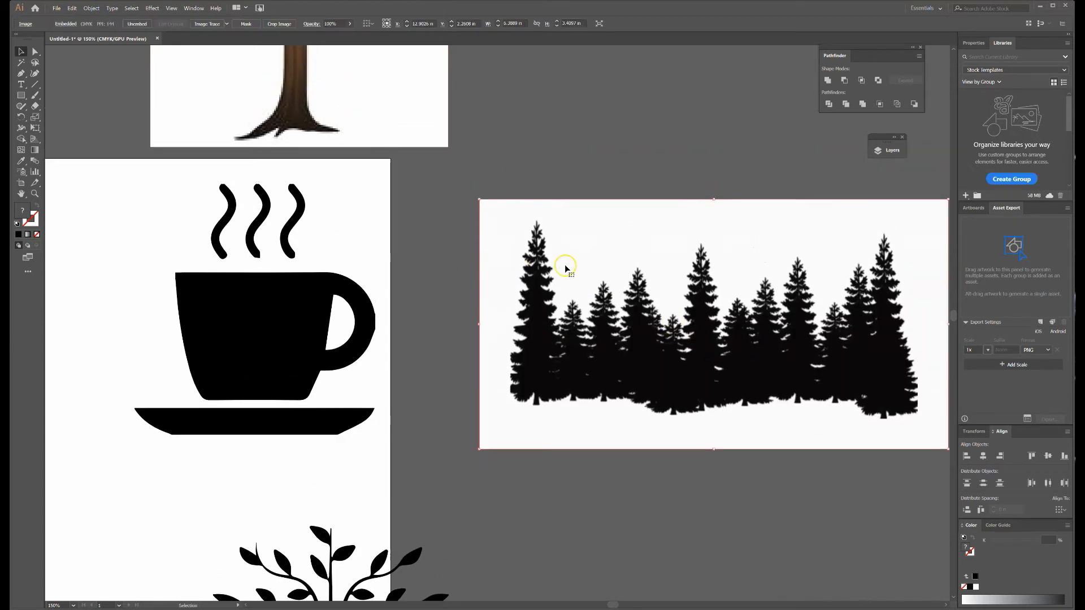
left_click(226, 23)
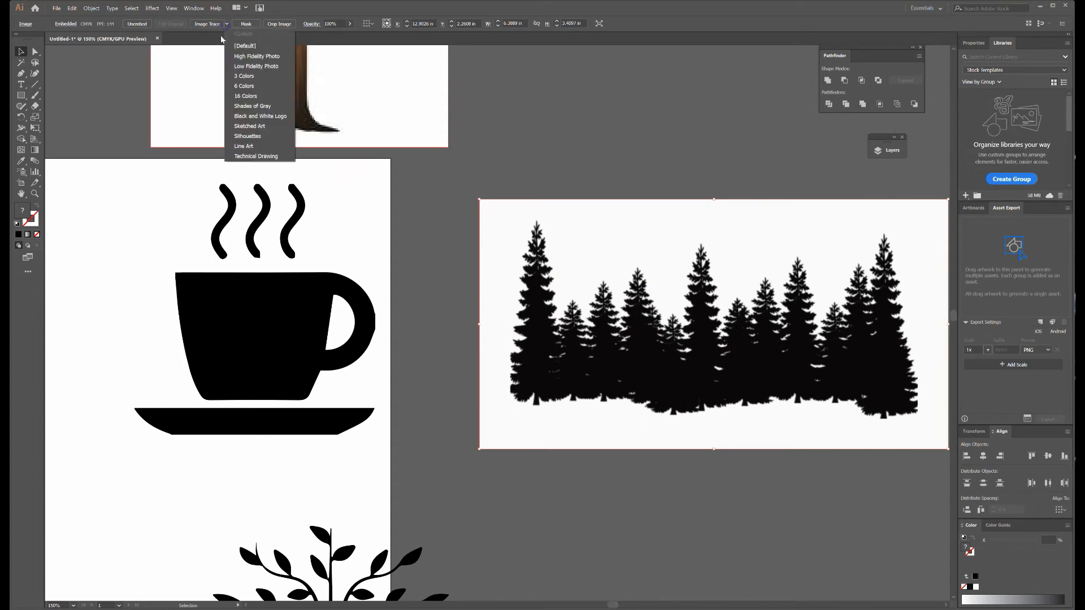
left_click(249, 137)
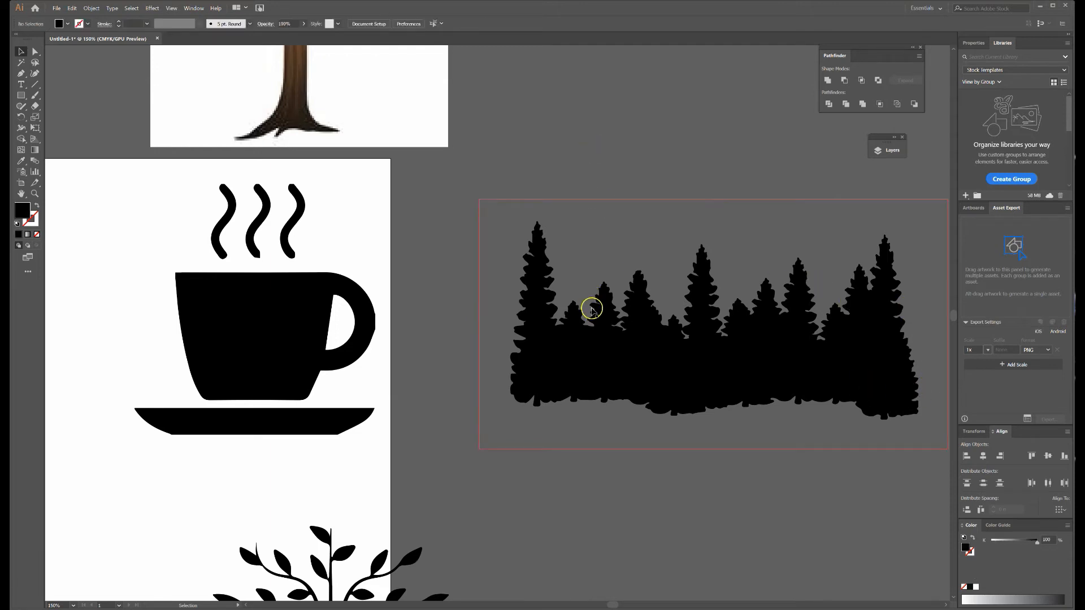
left_click(225, 29)
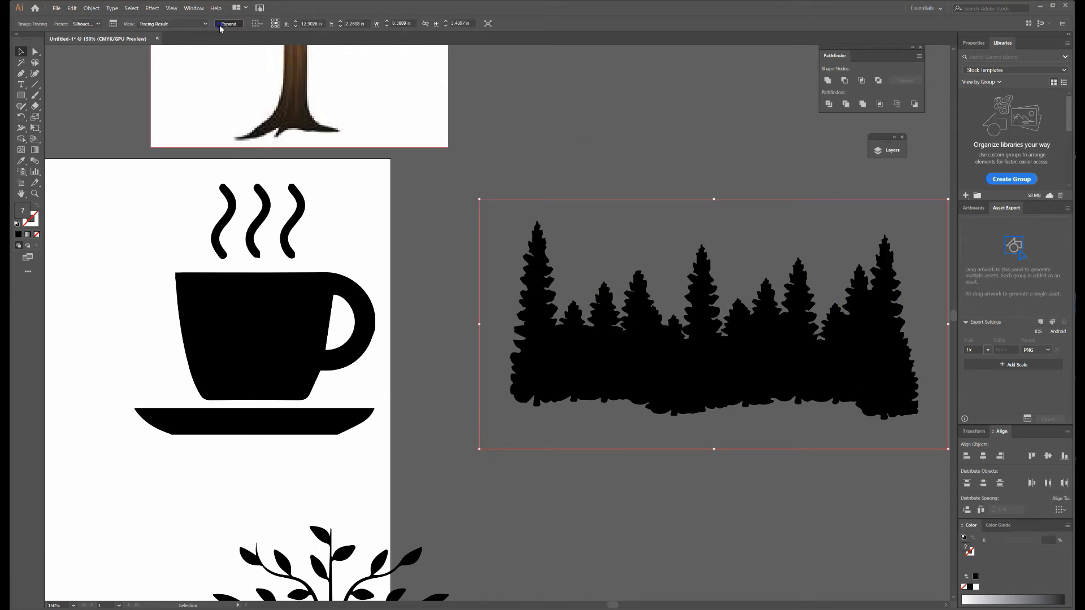
left_click(511, 163)
left_click(643, 315)
scroll(643, 316, "up", 2)
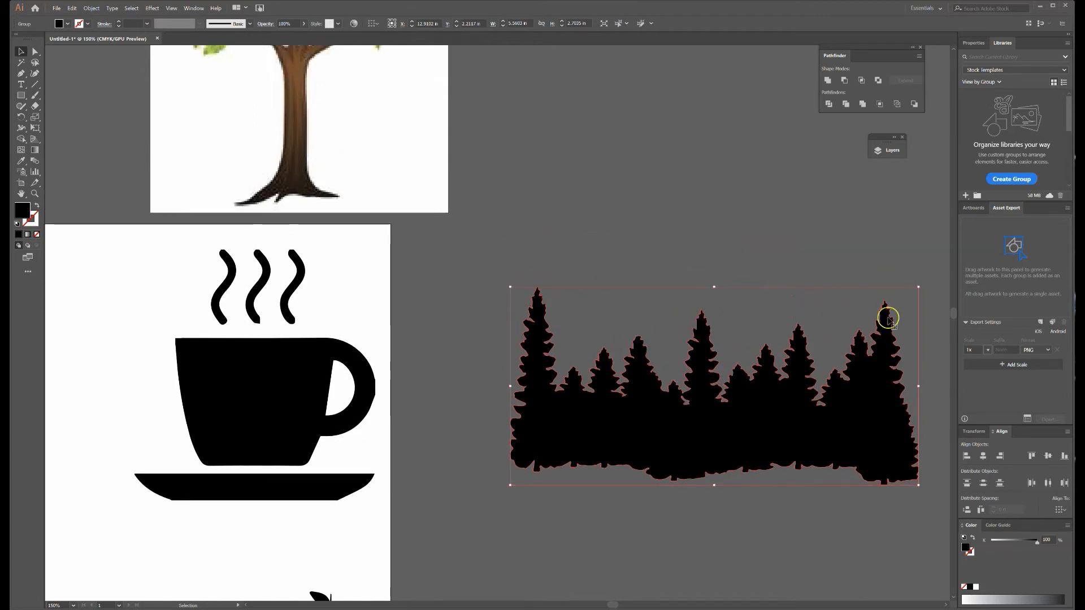
- Trace the full-color leafy tree image above the artboard with the High Fidelity Photo preset
scroll(489, 327, "up", 5)
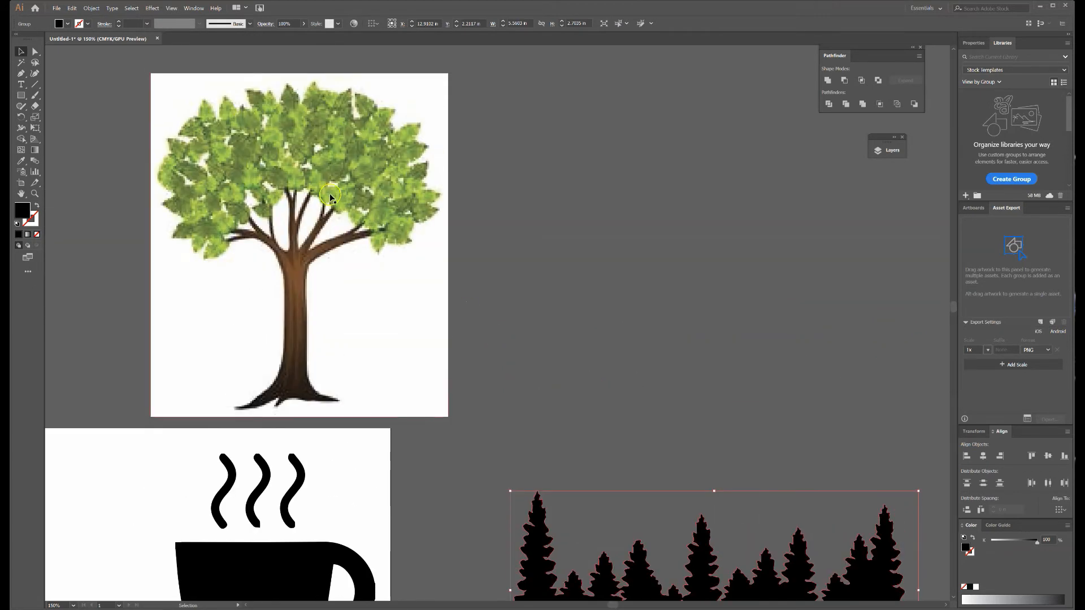
scroll(489, 327, "up", 1)
left_click_drag(581, 317, 771, 288)
left_click(599, 188)
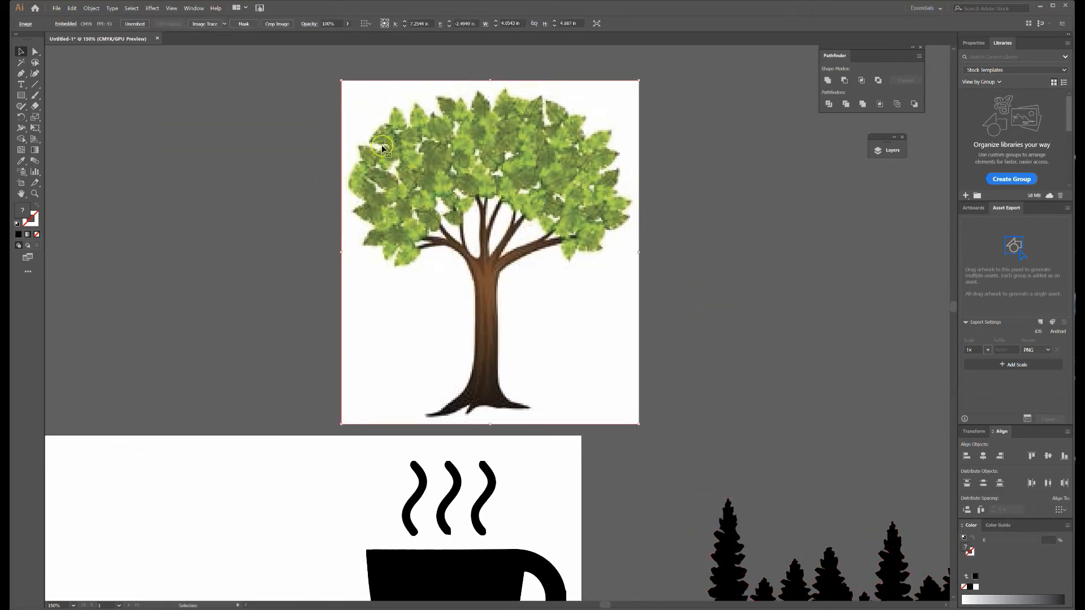
left_click(224, 22)
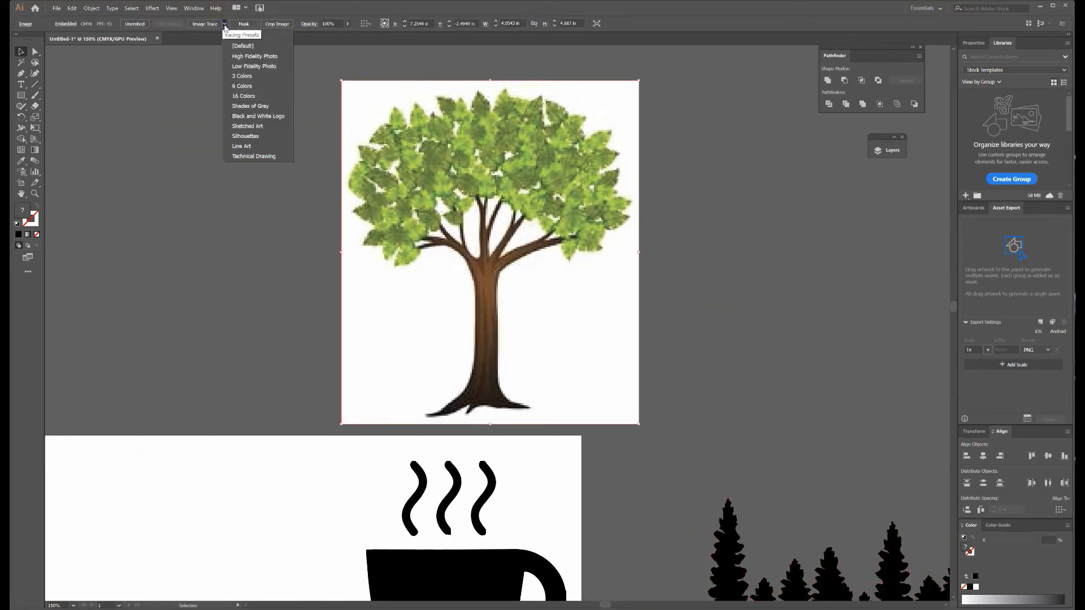
left_click(266, 57)
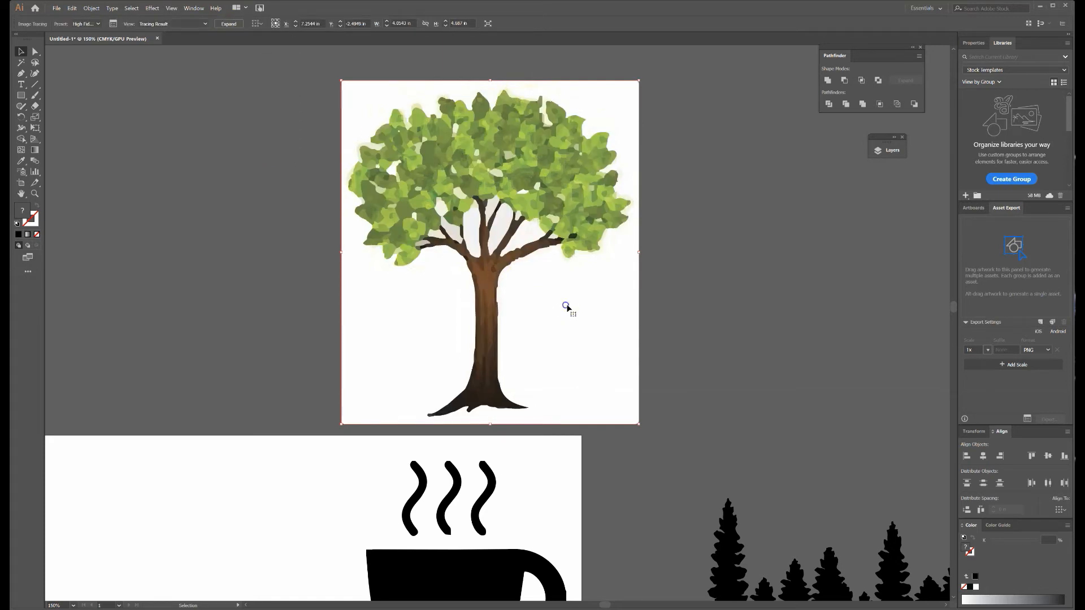
- Expand the full-color tree tracing into editable shapes and deselect it
right_click(594, 305)
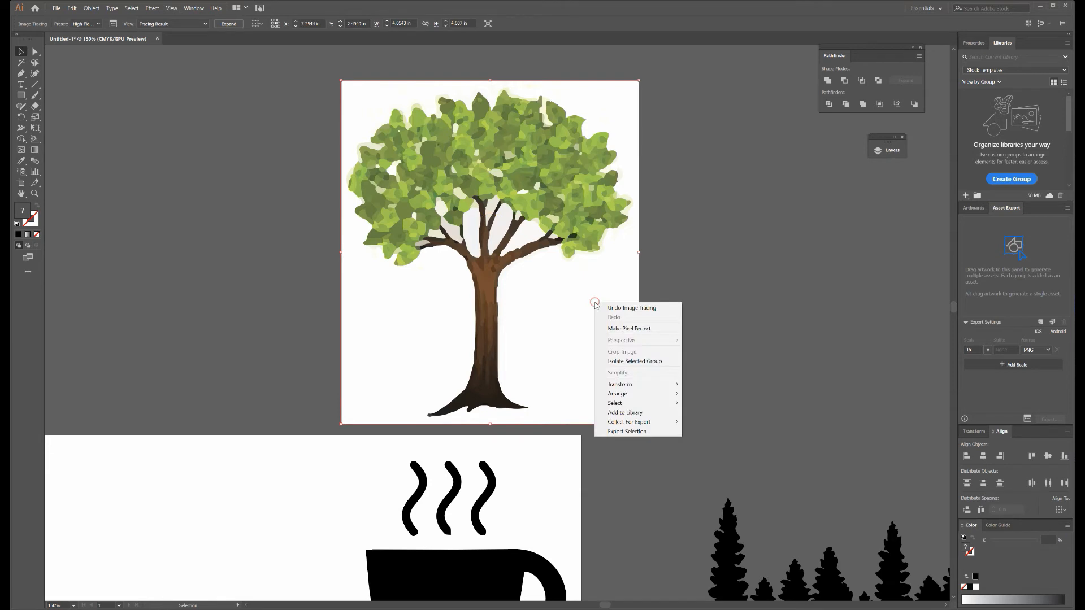
left_click(560, 326)
left_click(226, 23)
left_click(311, 210)
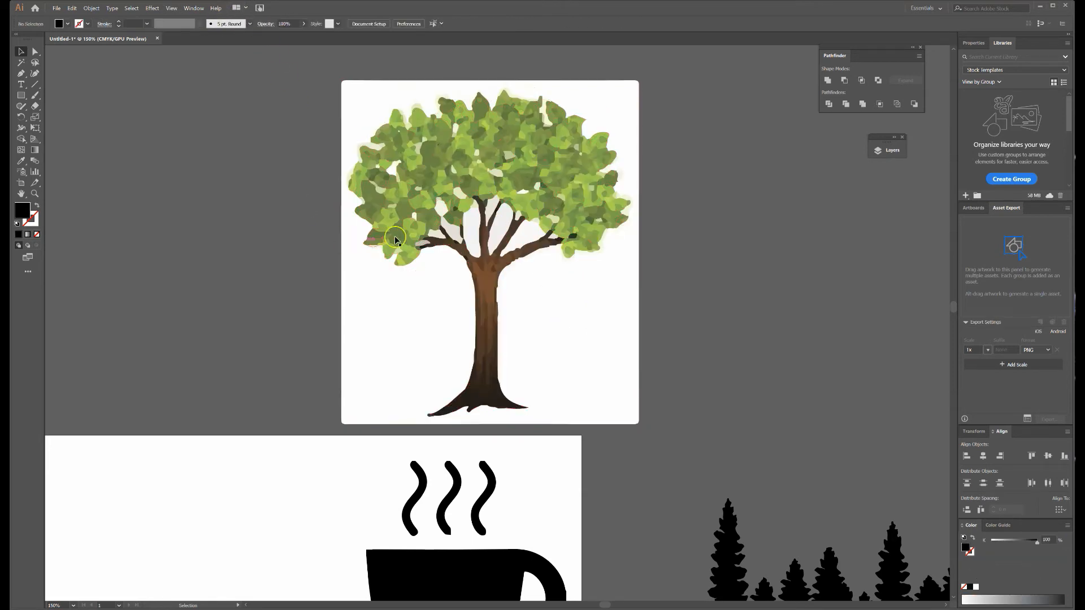
left_click(607, 325)
key("backslash")
left_click(609, 332)
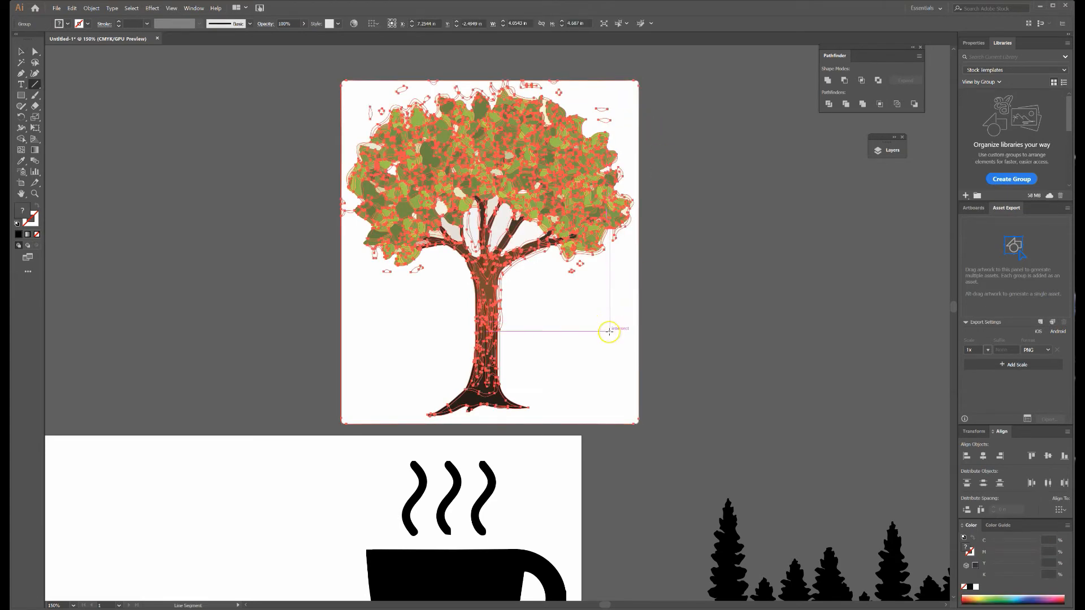
left_click_drag(717, 459, 724, 455)
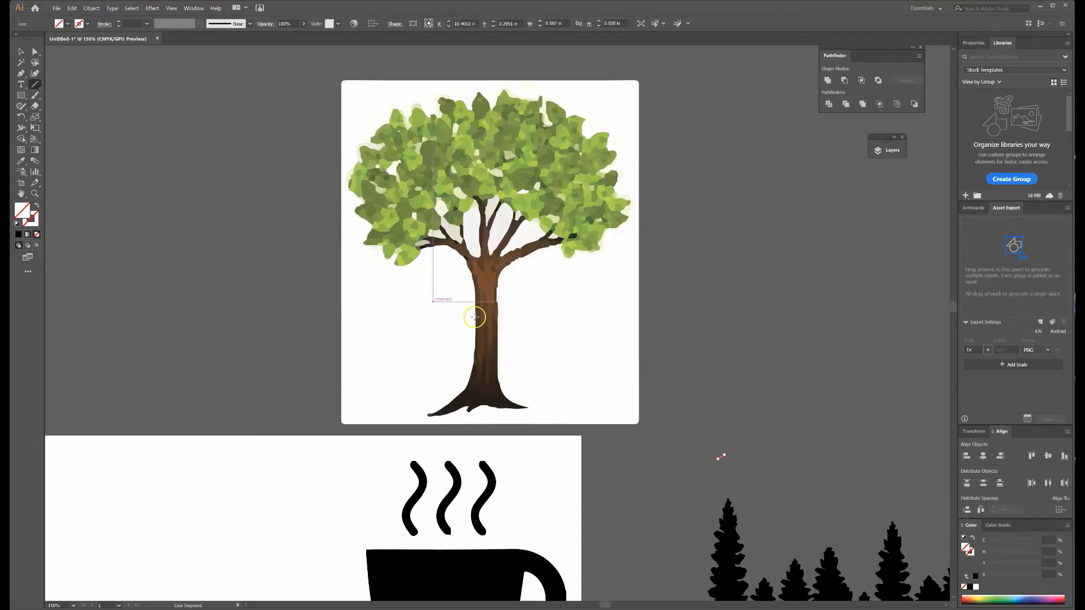
left_click(544, 333, "ctrl")
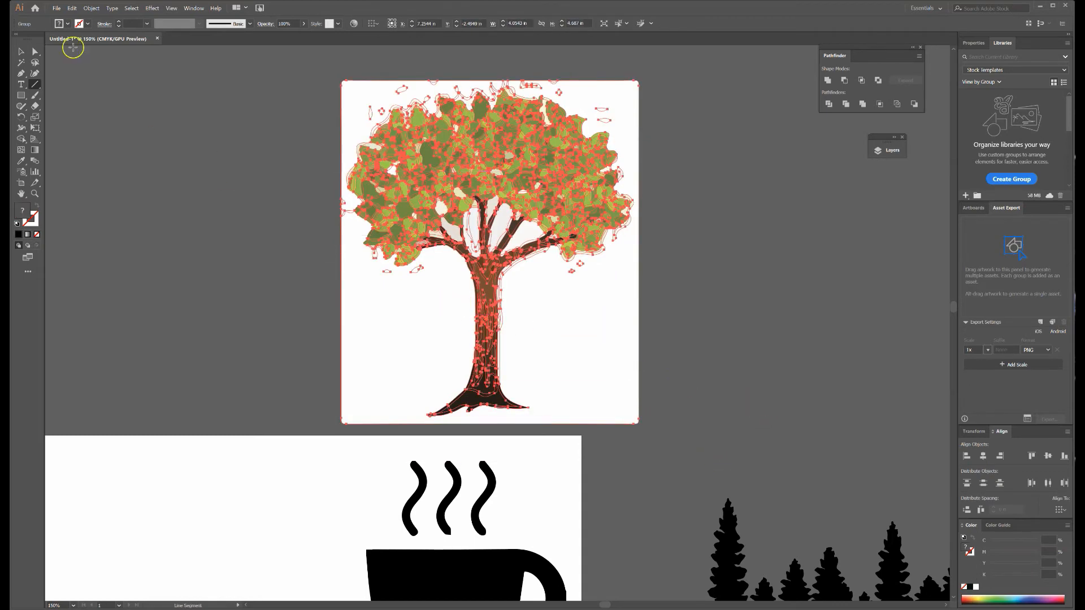
- Select the expanded full-color tree group with the Selection tool and delete it
left_click(19, 54)
left_click(283, 310)
left_click(371, 335)
key("Delete")
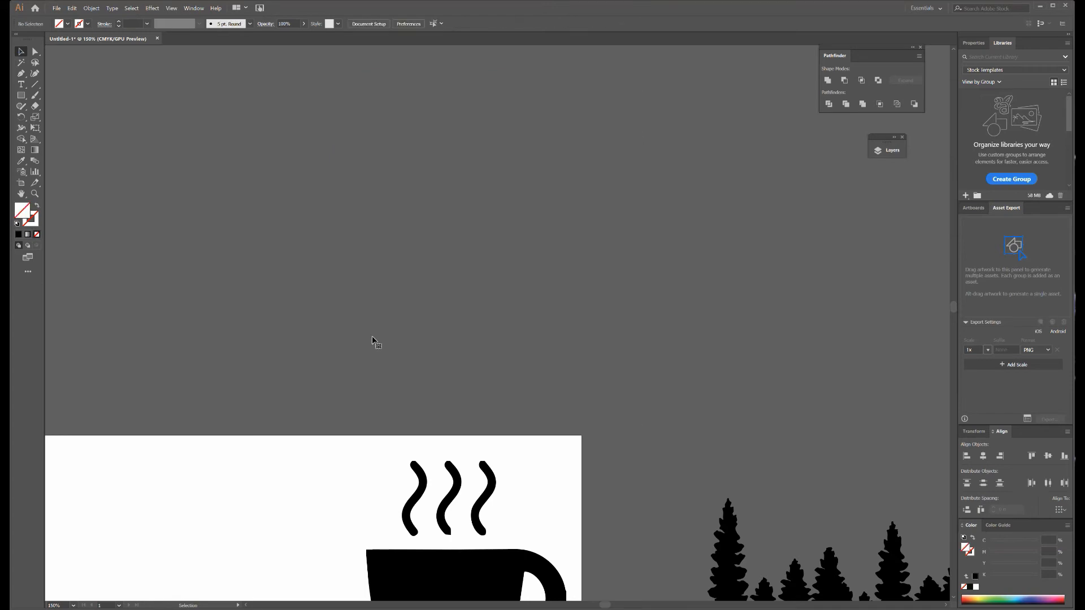
- Restore the deleted full-color tree group, ungroup it into separate shapes, and deselect them
key("ctrl+z")
right_click(419, 341)
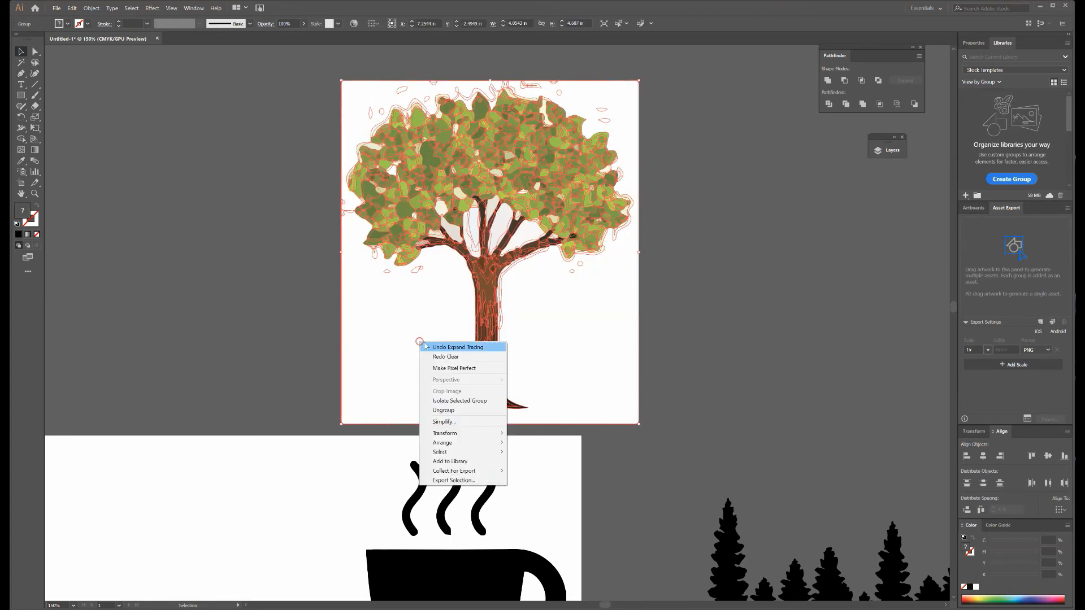
left_click(468, 408)
left_click(649, 361)
- Isolate and delete the large white background shape around the tree, exit isolation, and delete the remaining upper-left white background piece
double_click(628, 363)
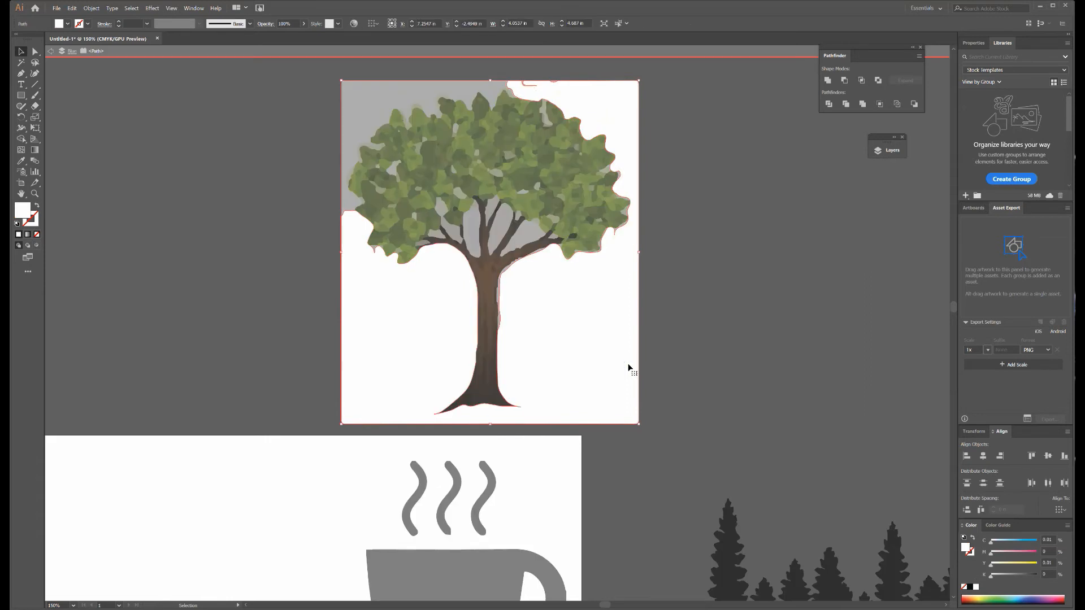
key("Delete")
left_click(643, 363)
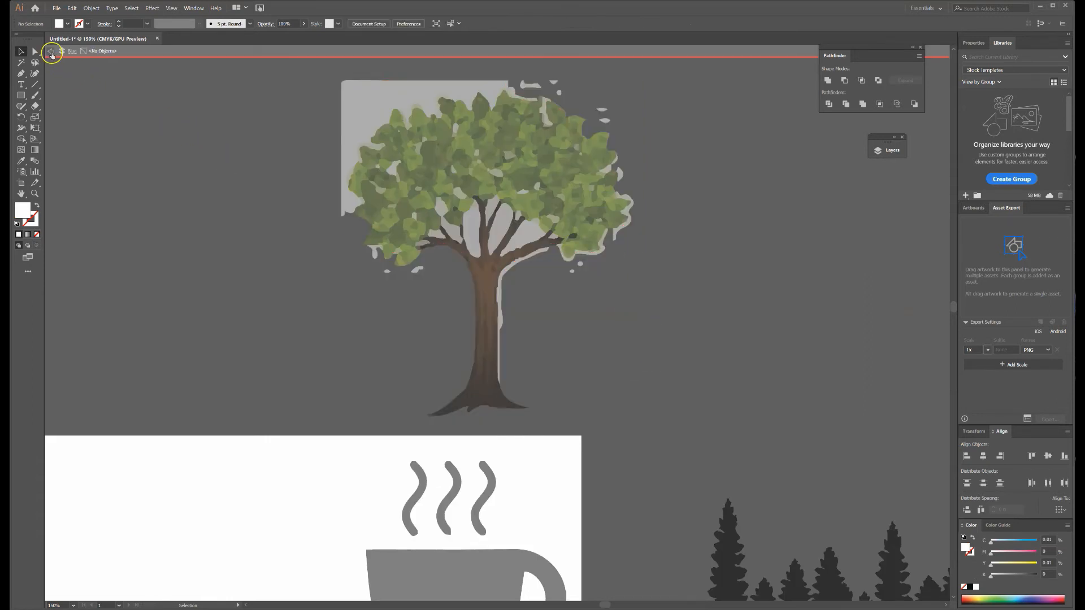
left_click(52, 53)
key("Delete")
left_click(461, 109)
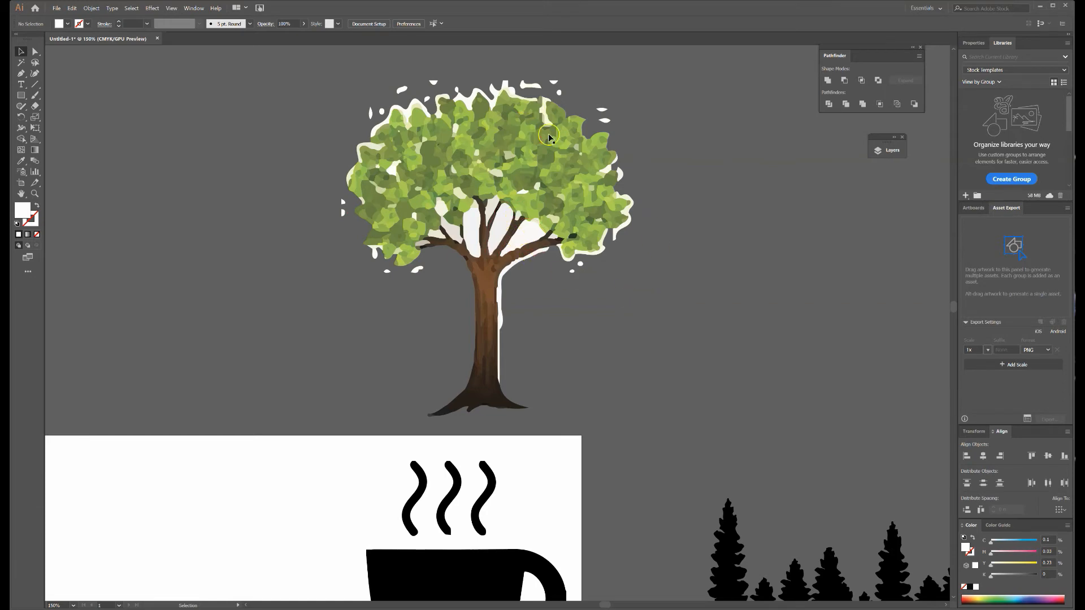
- Undo the background removal, ungrouping, expansion and High Fidelity Photo tracing back to the original tree image
key("ctrl+z")
key("ctrl+z")
key("ctrl+z")
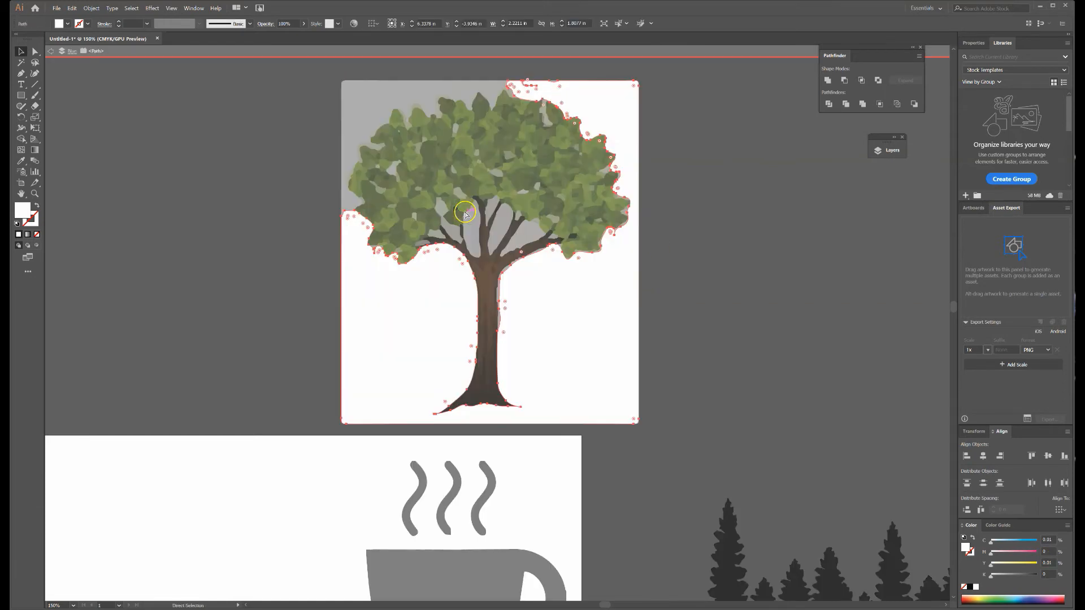
key("ctrl+z")
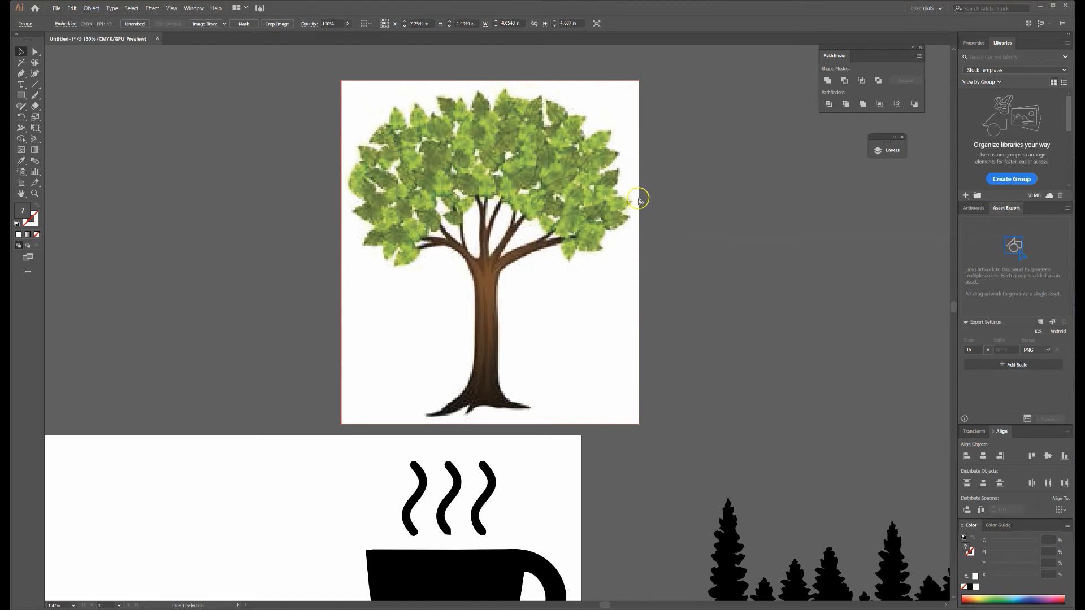
- Reselect the leafy tree image and trace it with the Low Fidelity Photo preset
left_click(649, 196)
left_click(551, 160)
left_click(223, 24)
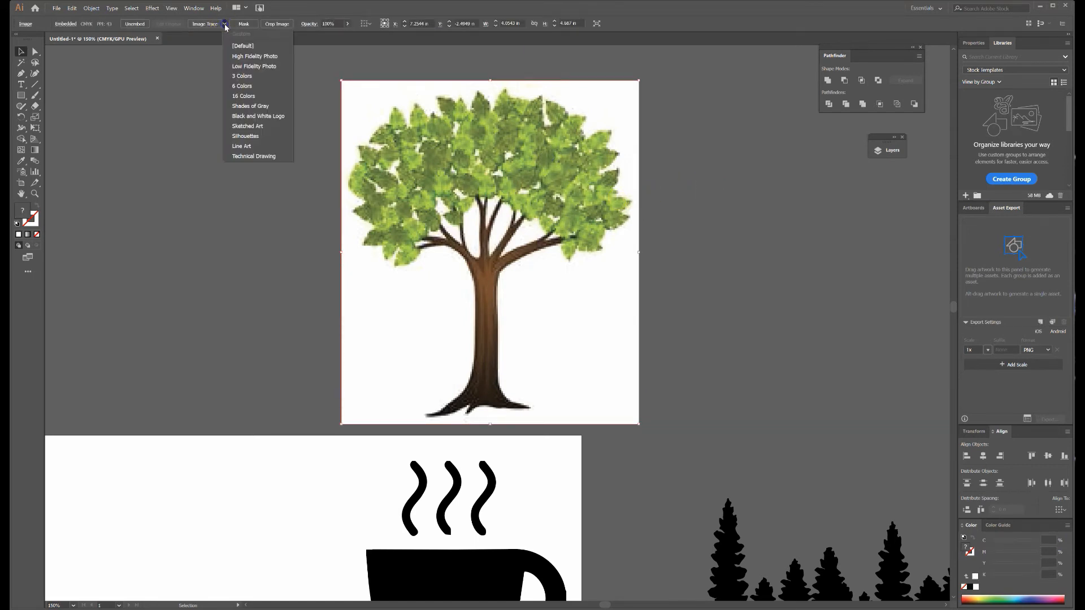
left_click(240, 67)
left_click(266, 140)
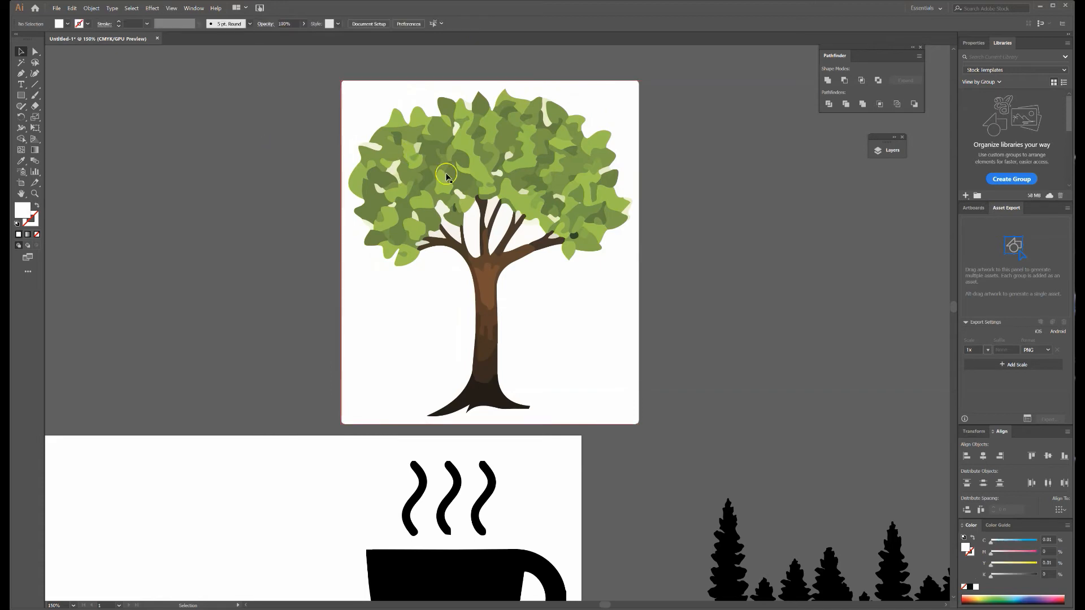
- Expand the Low Fidelity Photo tree tracing into shapes, then undo back to the original tree image
right_click(634, 135)
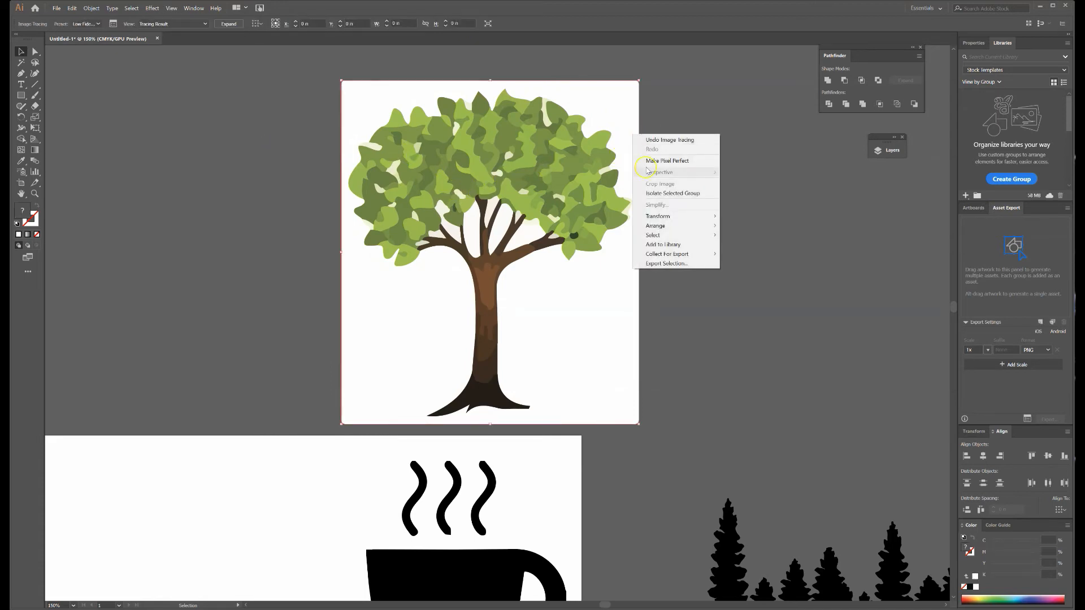
left_click(511, 201)
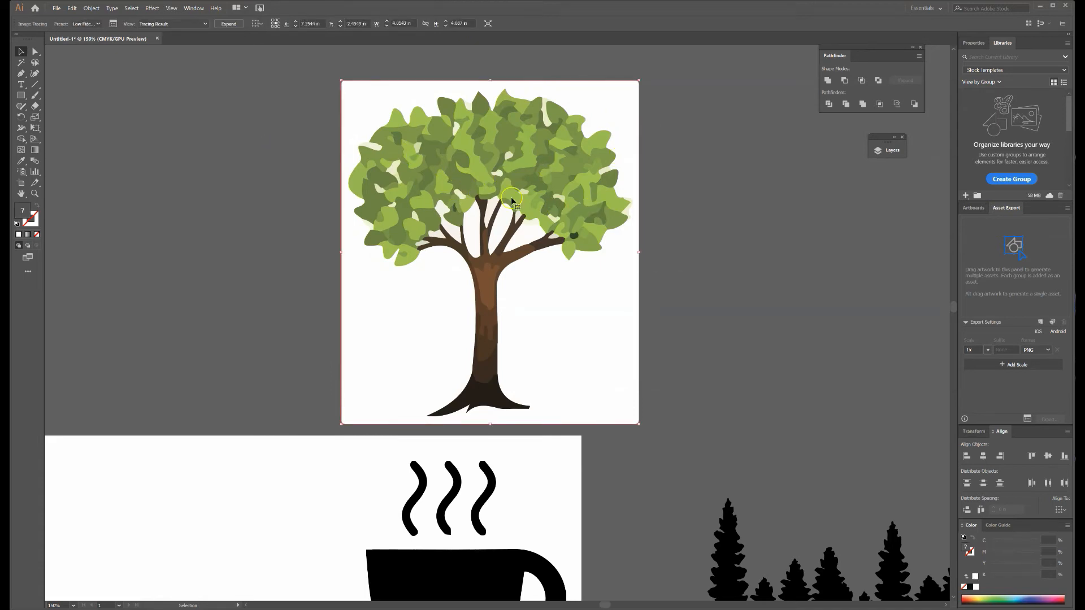
left_click(232, 24)
left_click(245, 106)
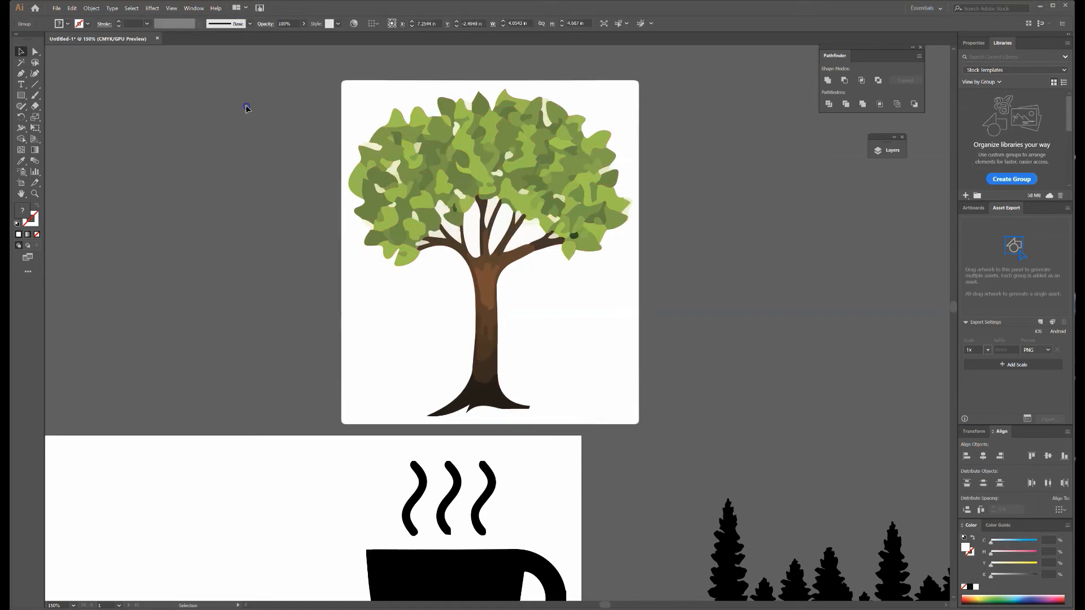
left_click(432, 163)
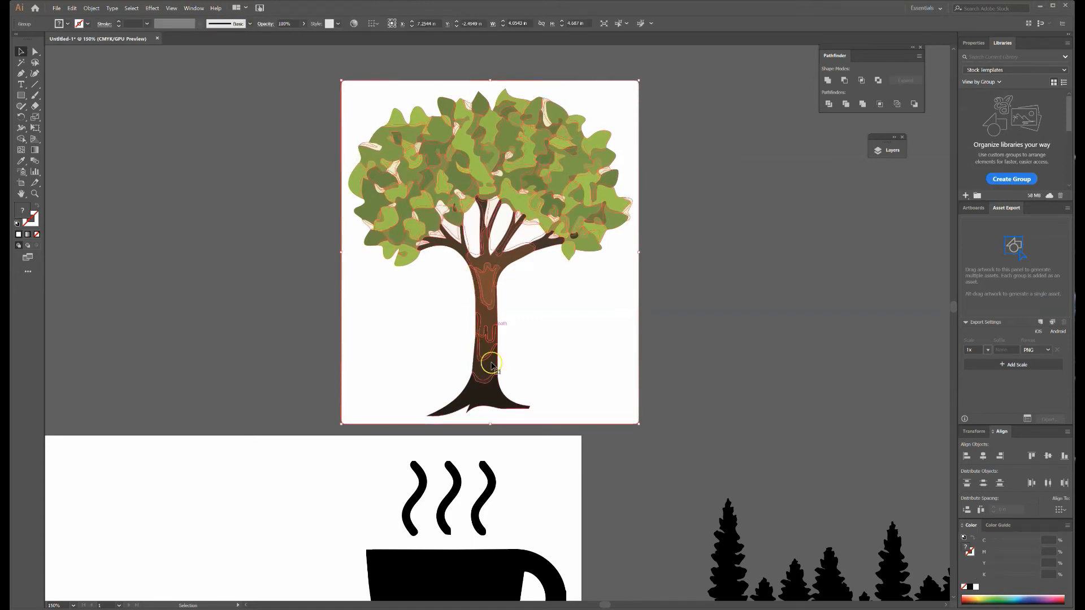
left_click(718, 171)
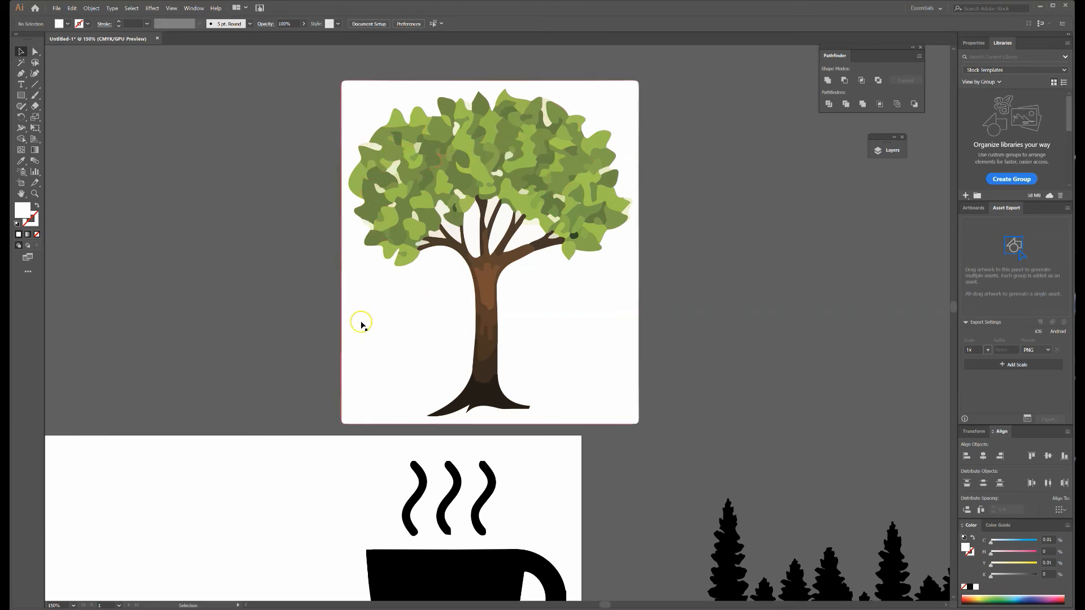
scroll(361, 323, "down", 1)
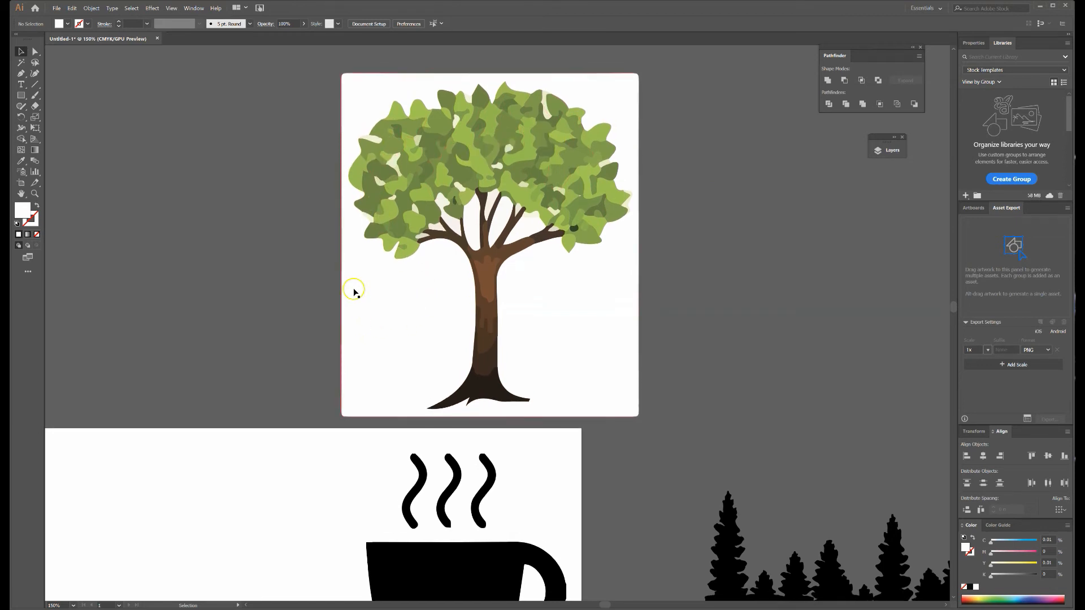
key("ctrl+z")
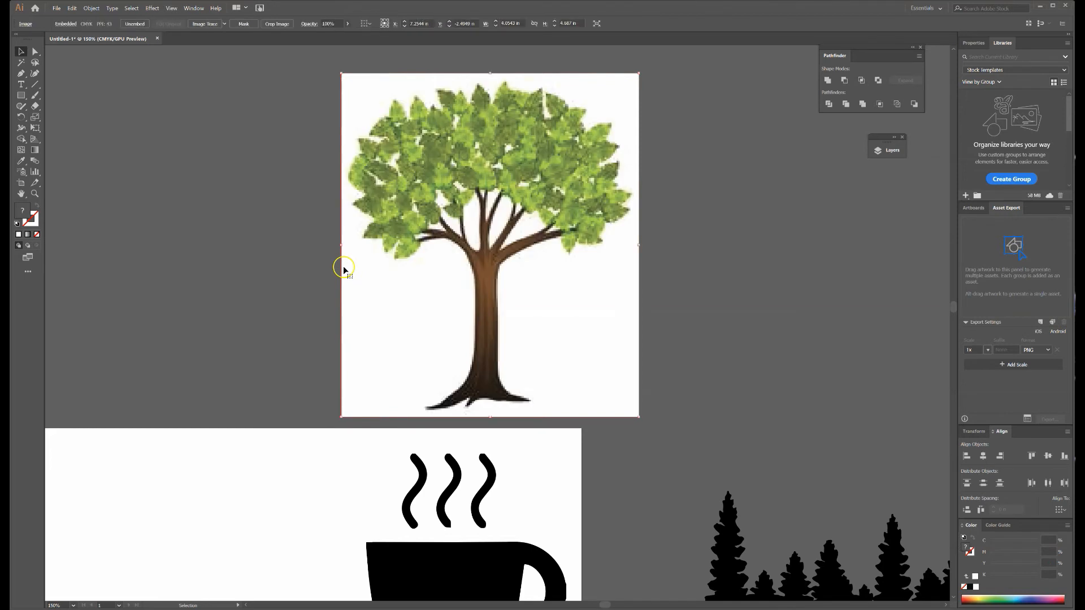
- Trace the tree image with the 3 Colors preset, shift the tracing slightly, and undo the move and the tracing
left_click(225, 25)
left_click(244, 78)
left_click(295, 169)
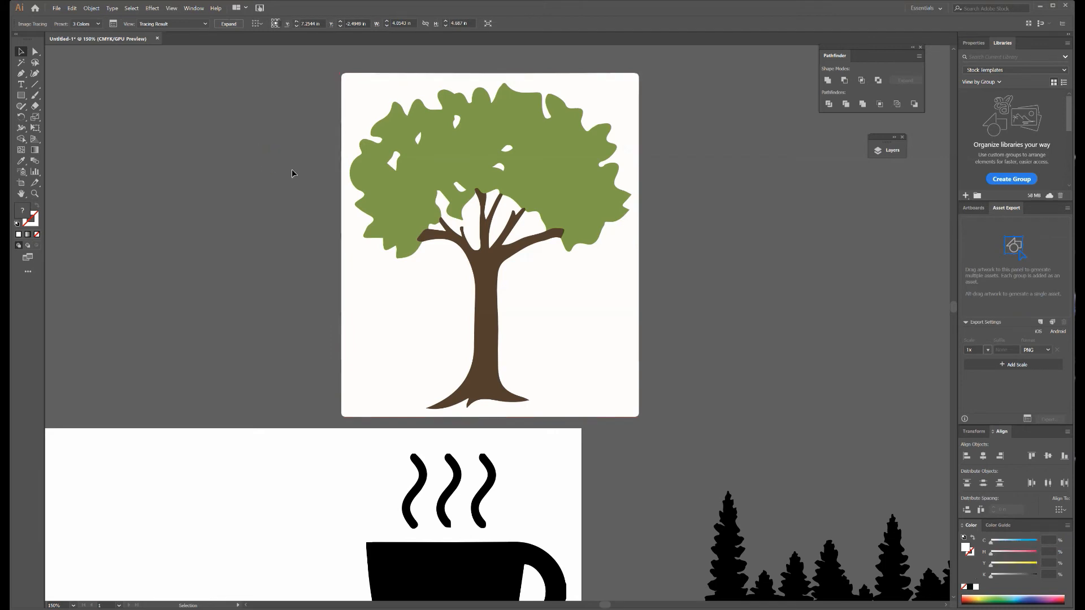
left_click(572, 219)
left_click_drag(592, 279, 602, 287)
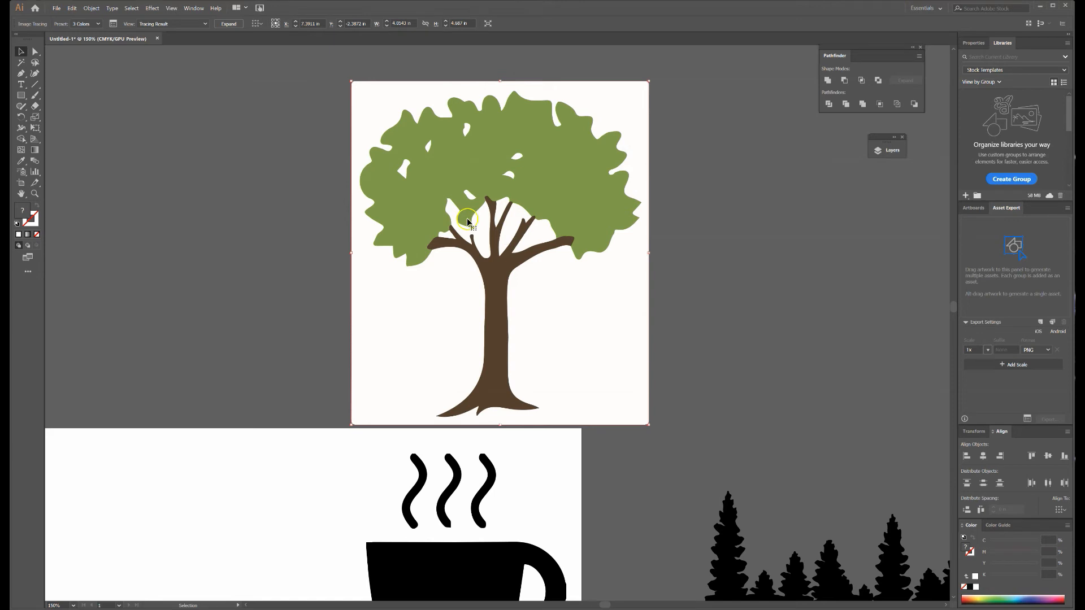
key("ctrl+z")
key("ctrl+z")
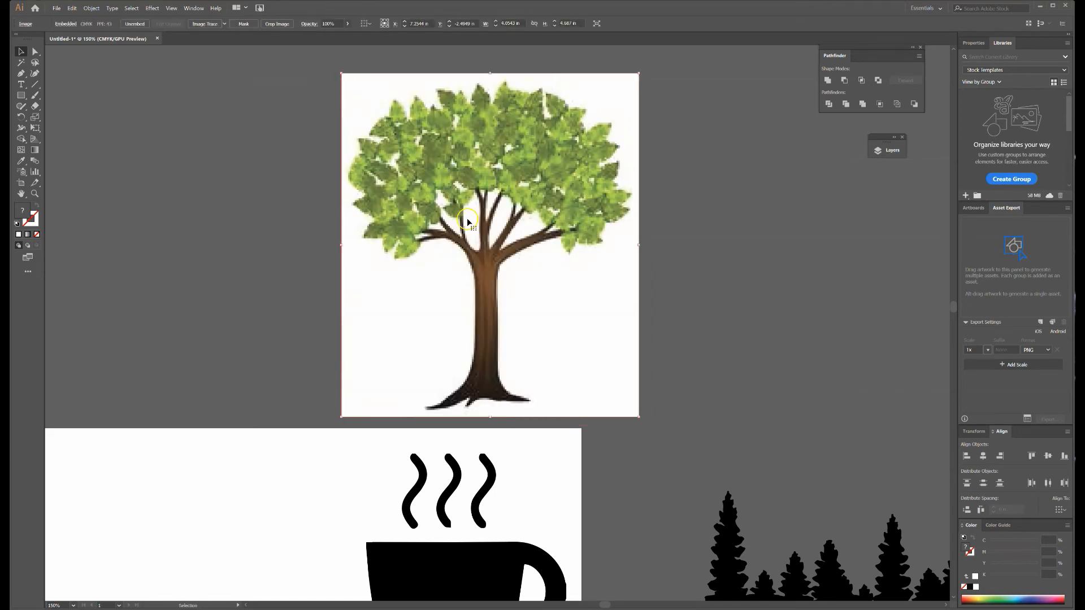
- Trace the tree image with the 6 Colors preset, expand it, and undo the expansion and the tracing
left_click(225, 24)
left_click(244, 86)
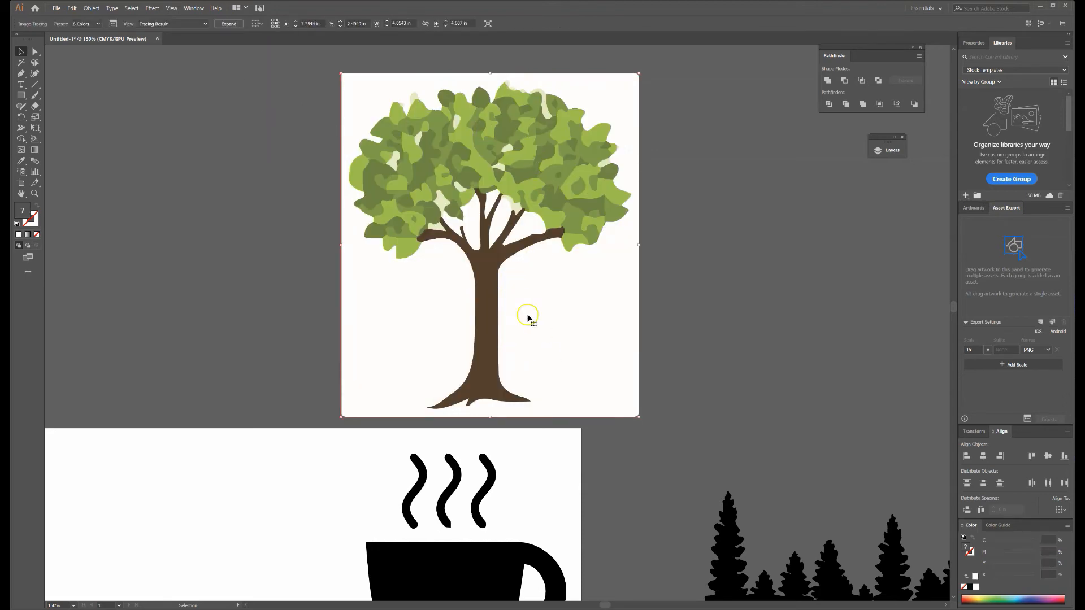
left_click(232, 24)
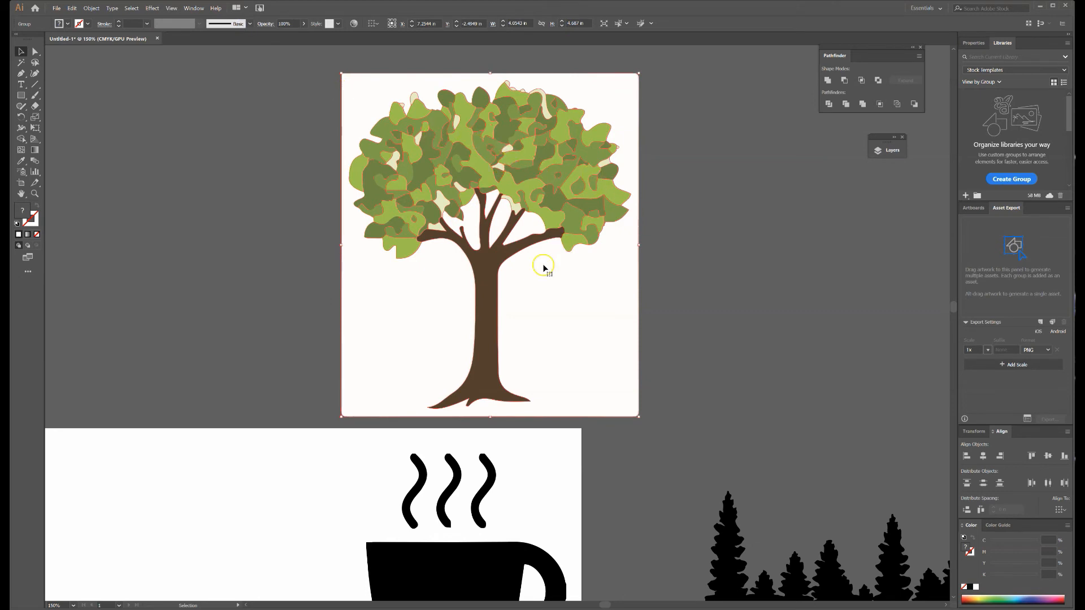
key("ctrl+z")
key("ctrl+z")
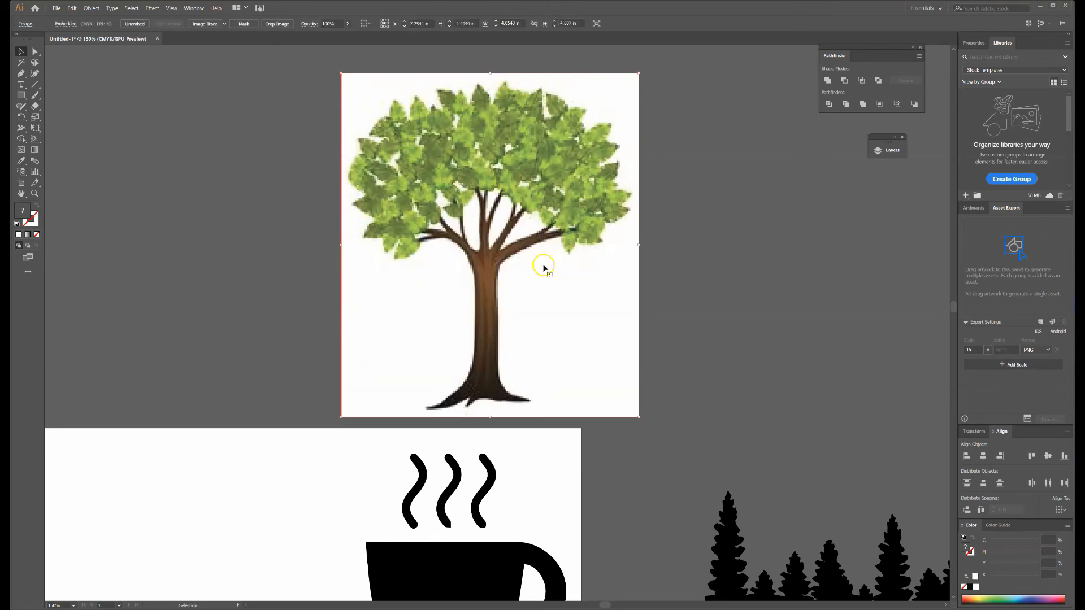
- Try the 16 Colors tracing preset on the tree image and undo it
left_click(223, 25)
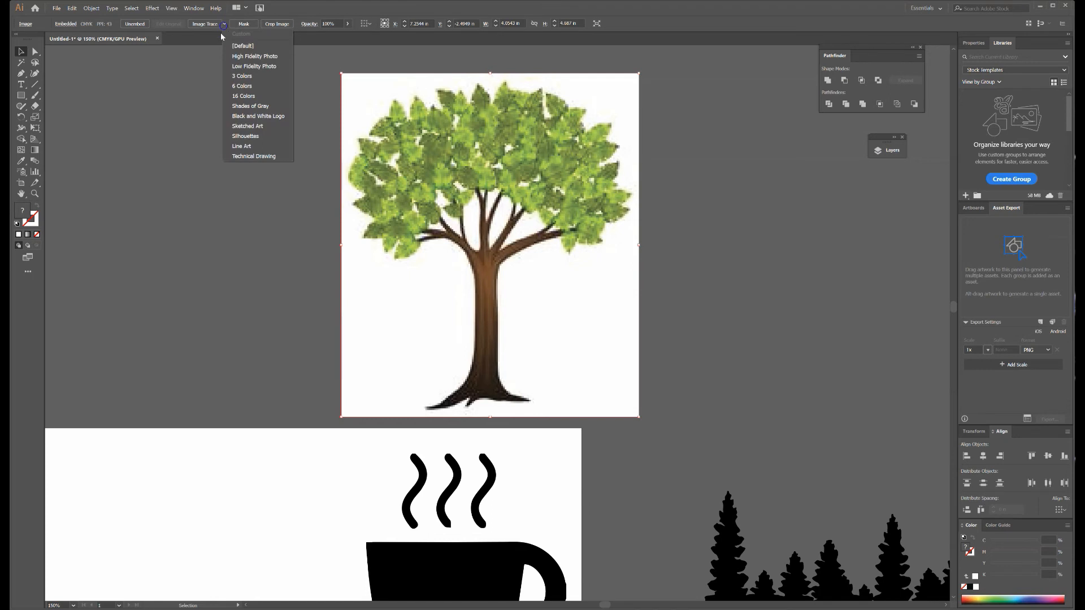
left_click(236, 96)
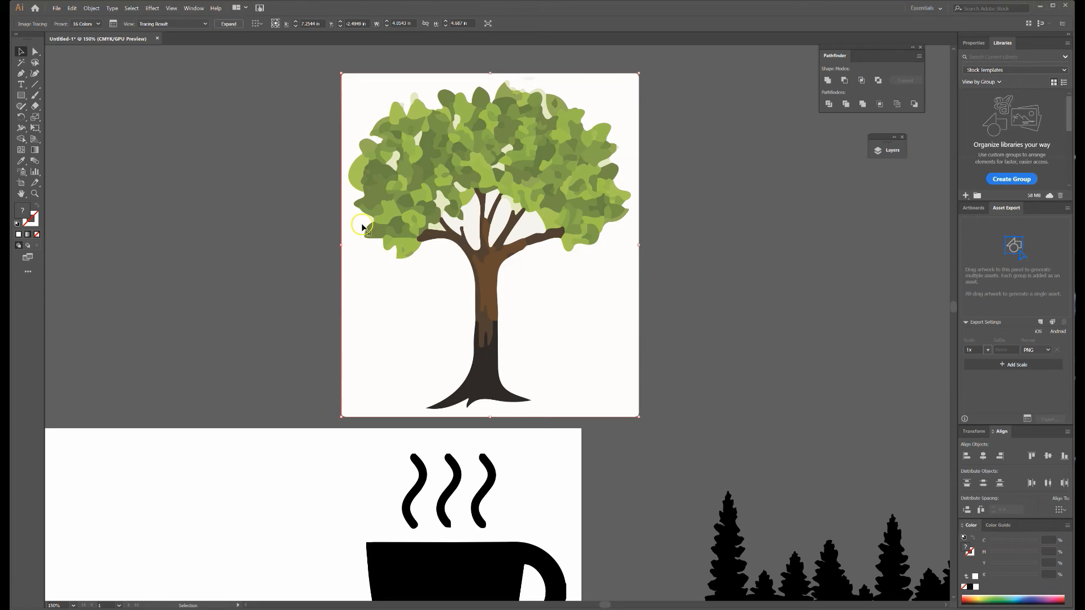
key("ctrl+z")
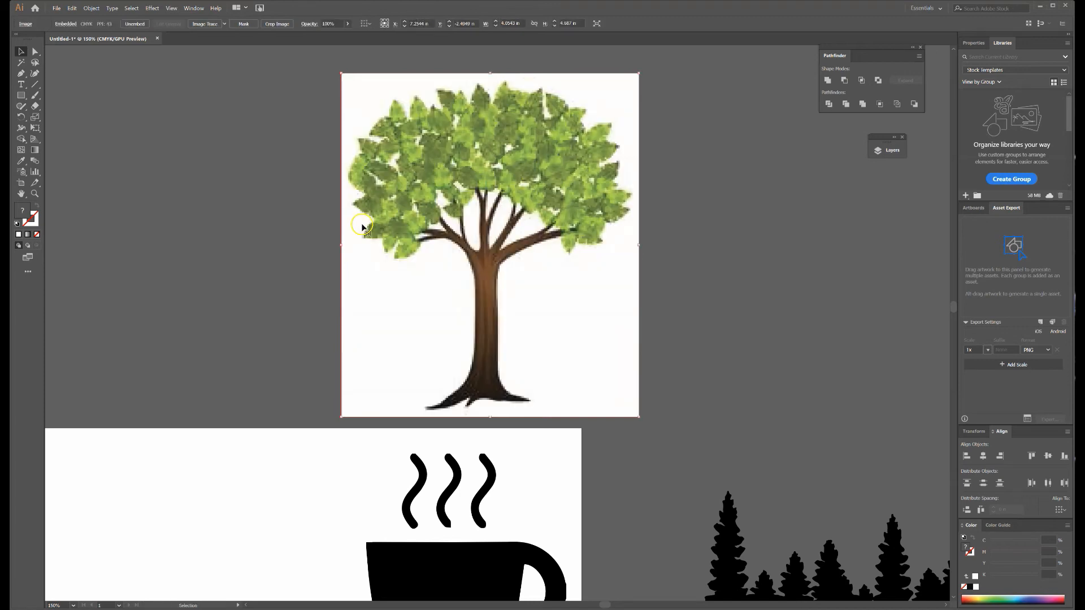
- Try the Shades of Gray tracing preset on the tree image and undo it
left_click(225, 24)
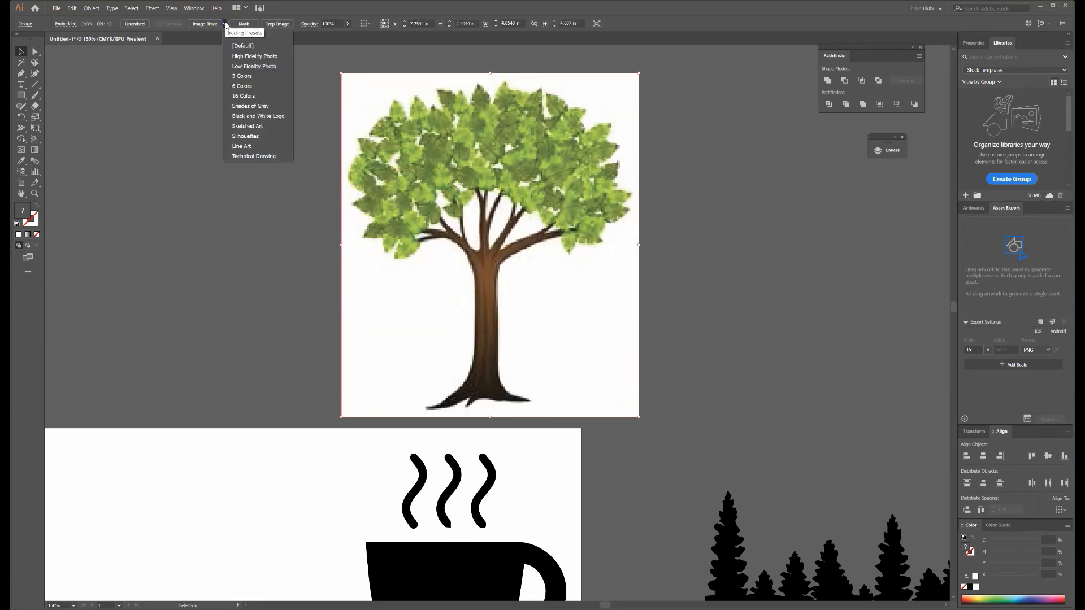
left_click(255, 107)
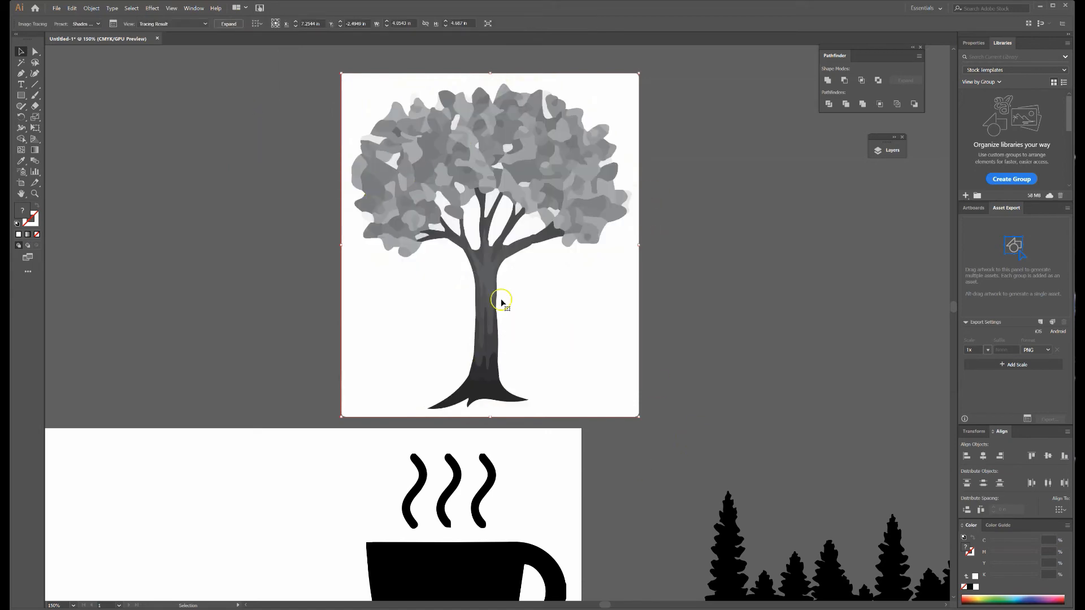
key("ctrl+z")
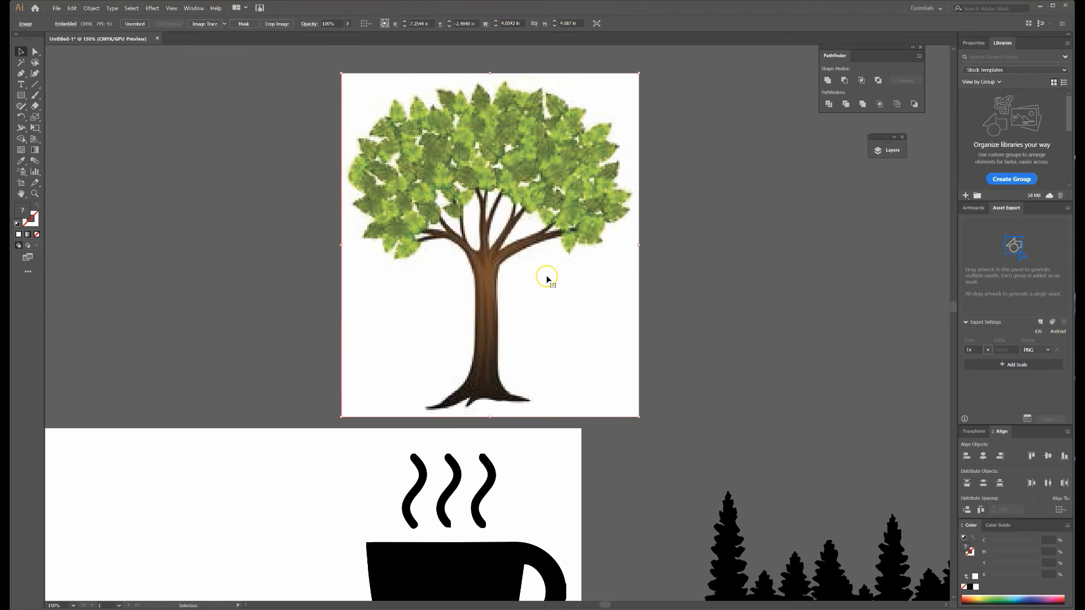
- Try the Black and White Logo tracing preset on the tree image and undo it
left_click(225, 24)
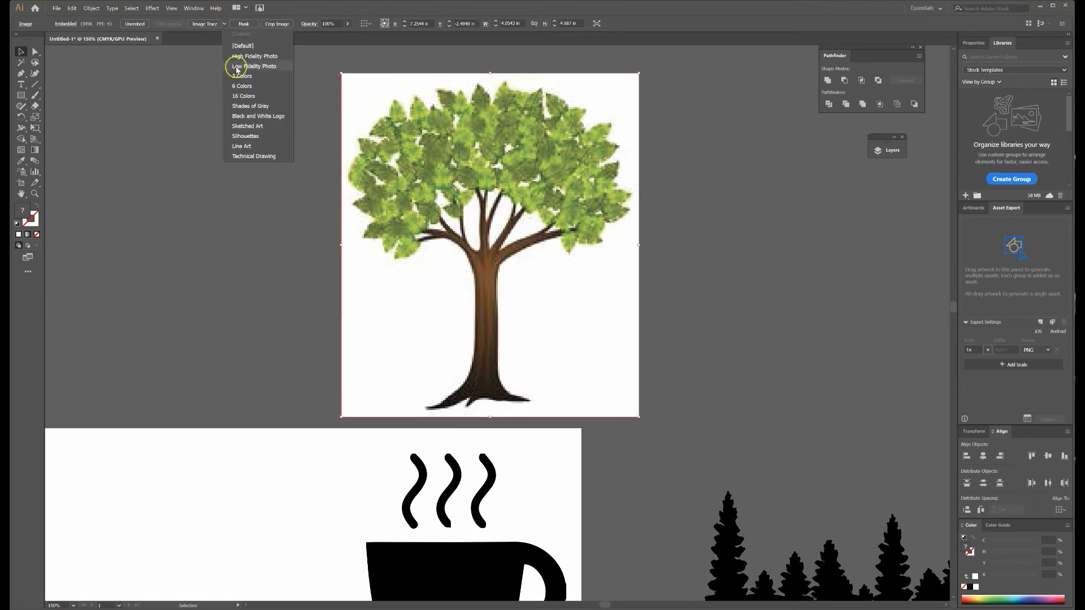
left_click(267, 117)
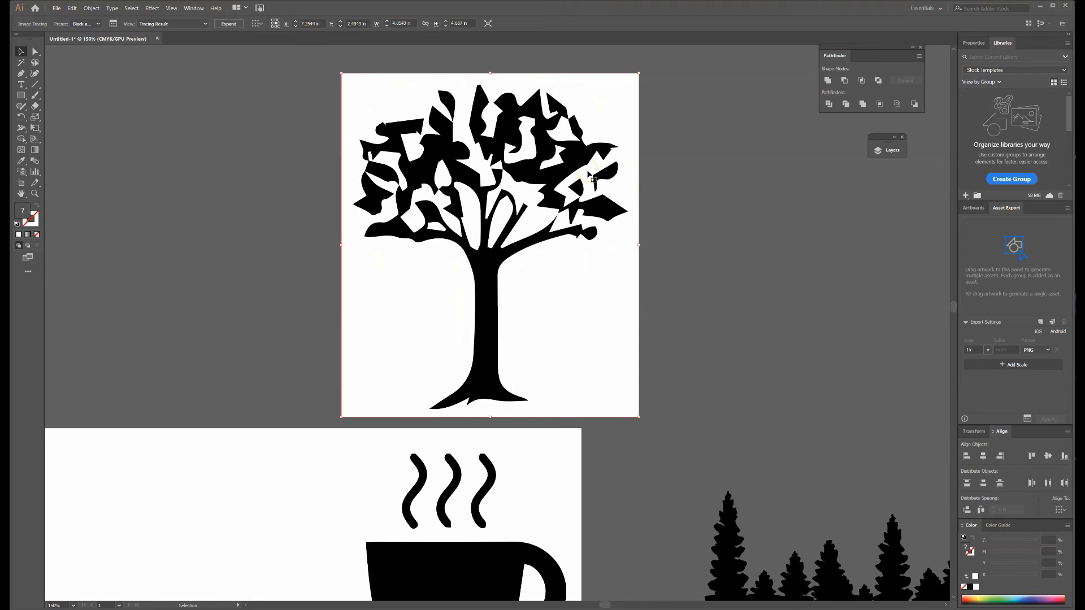
key("ctrl+z")
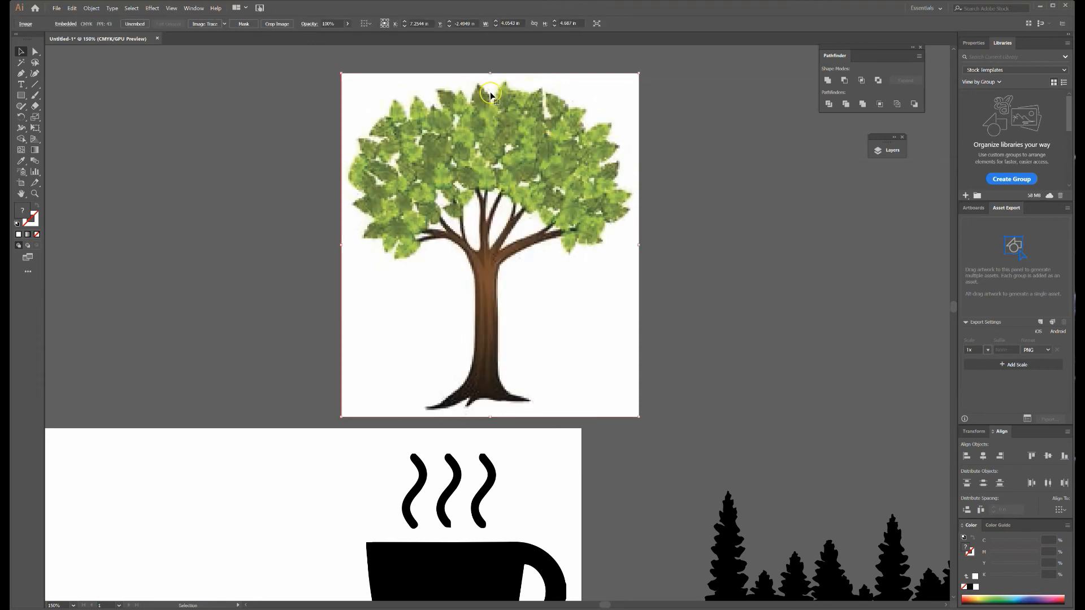
- Try the Sketched Art tracing preset on the tree image and undo it
left_click(224, 23)
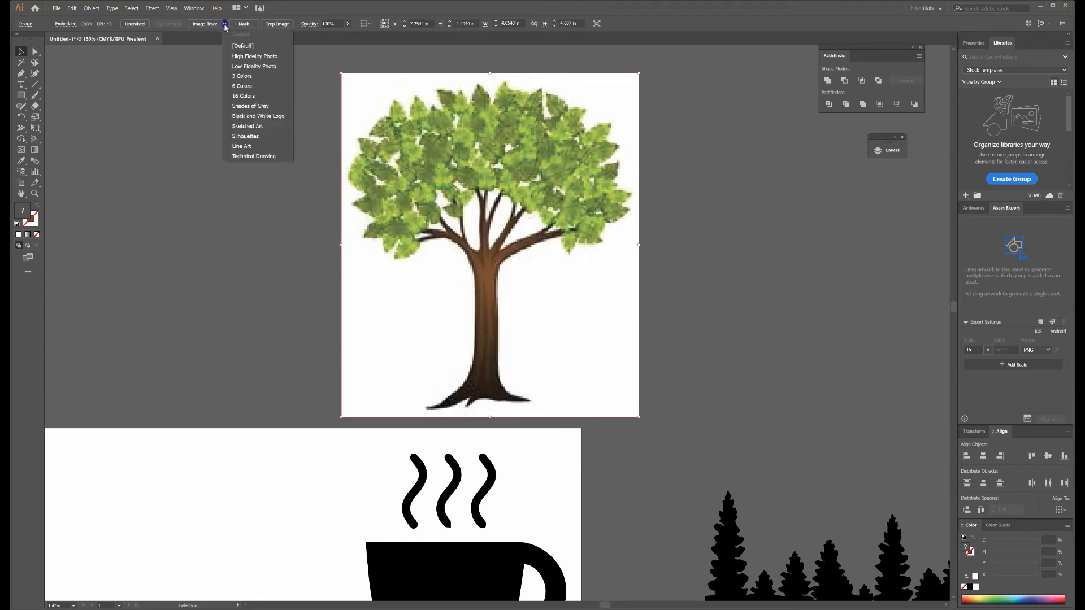
left_click(251, 127)
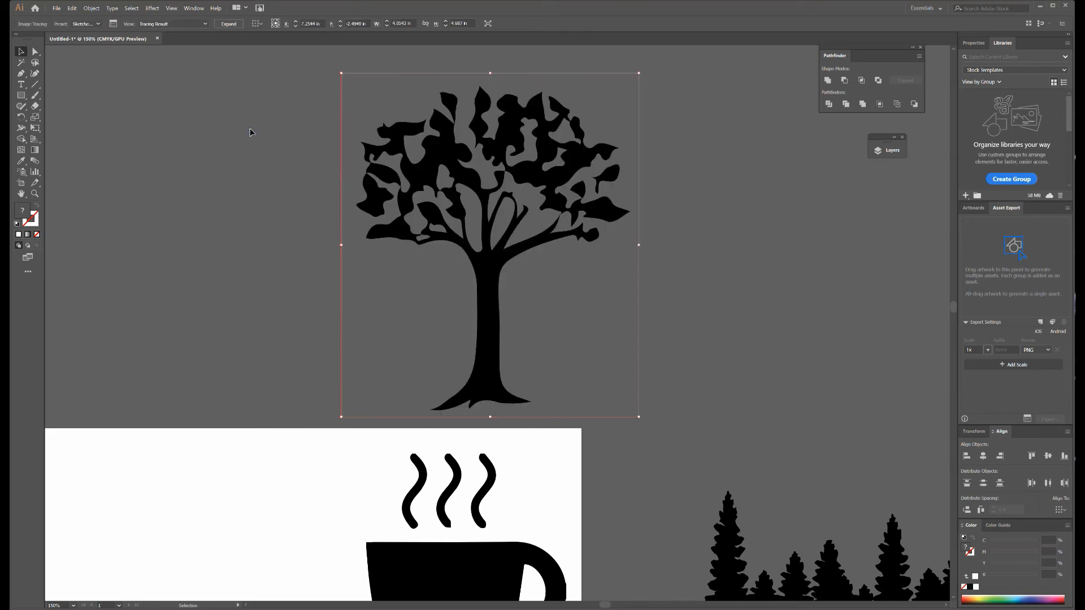
key("ctrl+z")
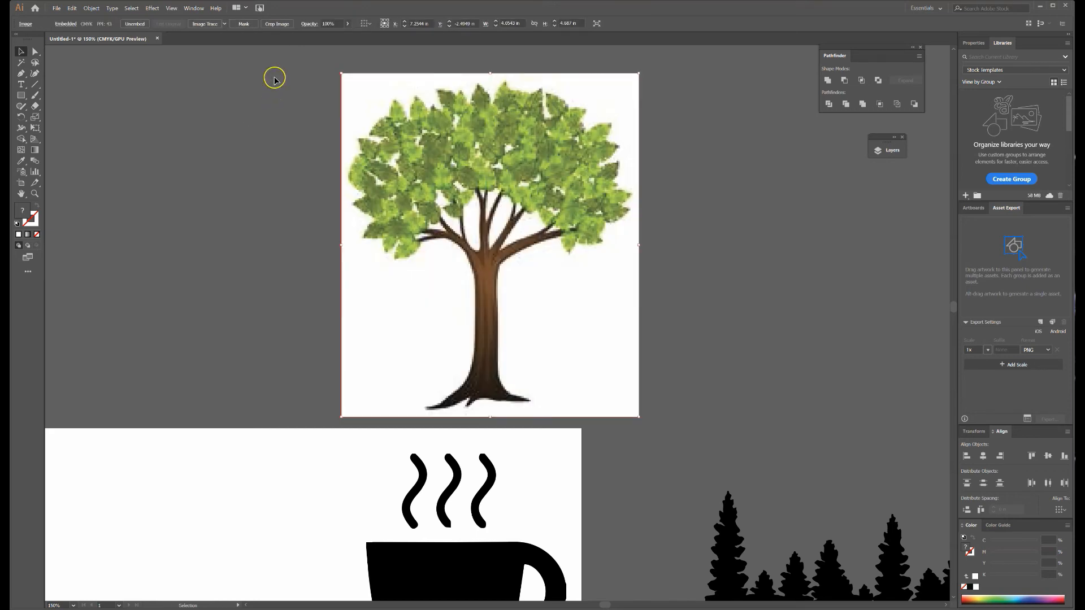
- Try the Silhouettes tracing preset on the tree image and undo it
left_click(225, 24)
left_click(245, 136)
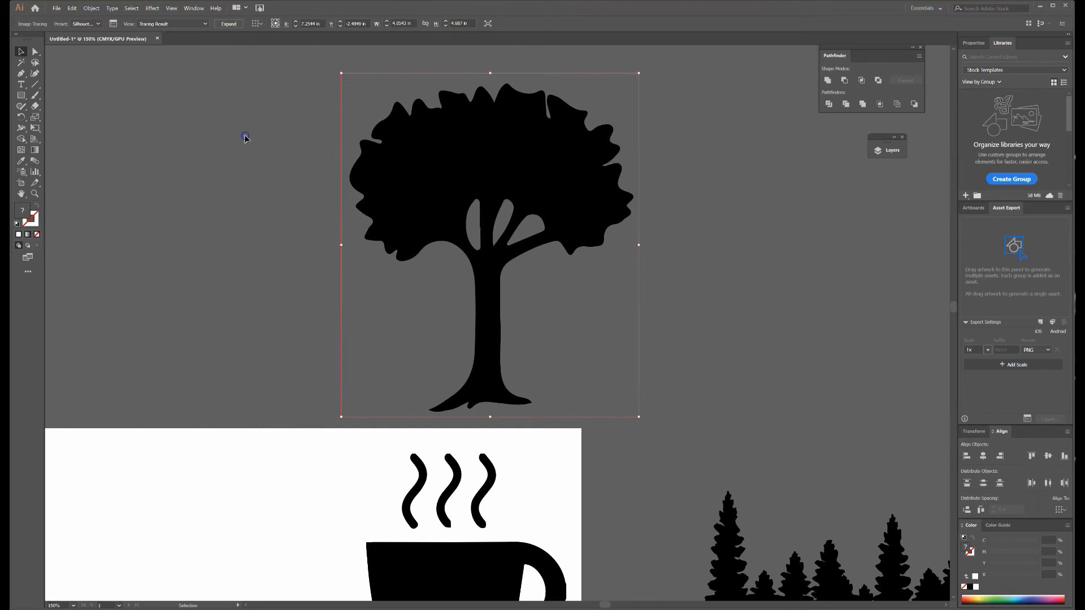
key("ctrl+z")
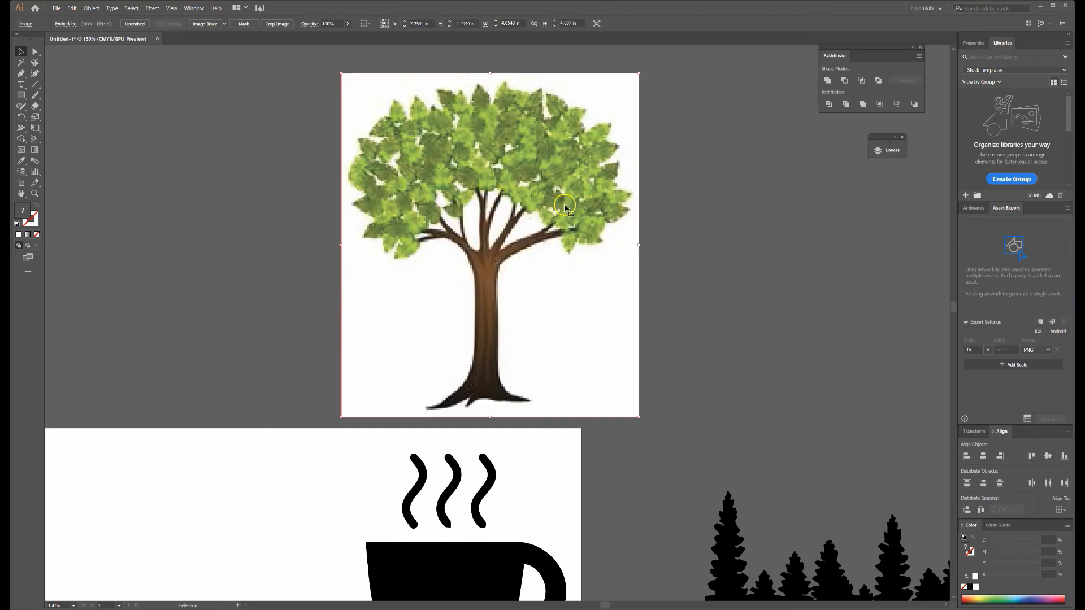
- Try the Line Art tracing preset on the tree image and undo it
left_click(224, 29)
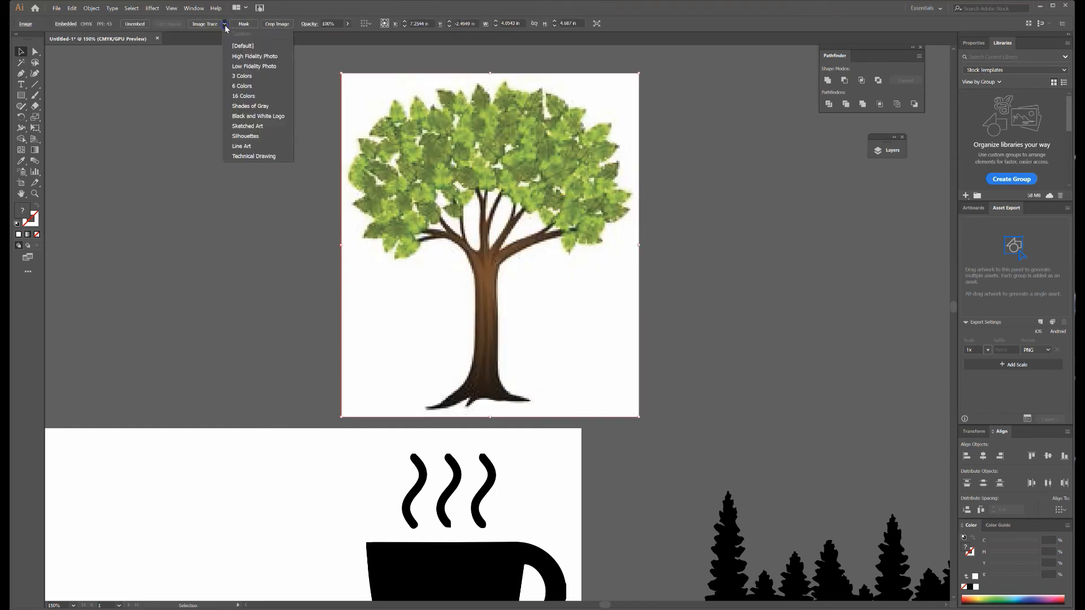
left_click(237, 147)
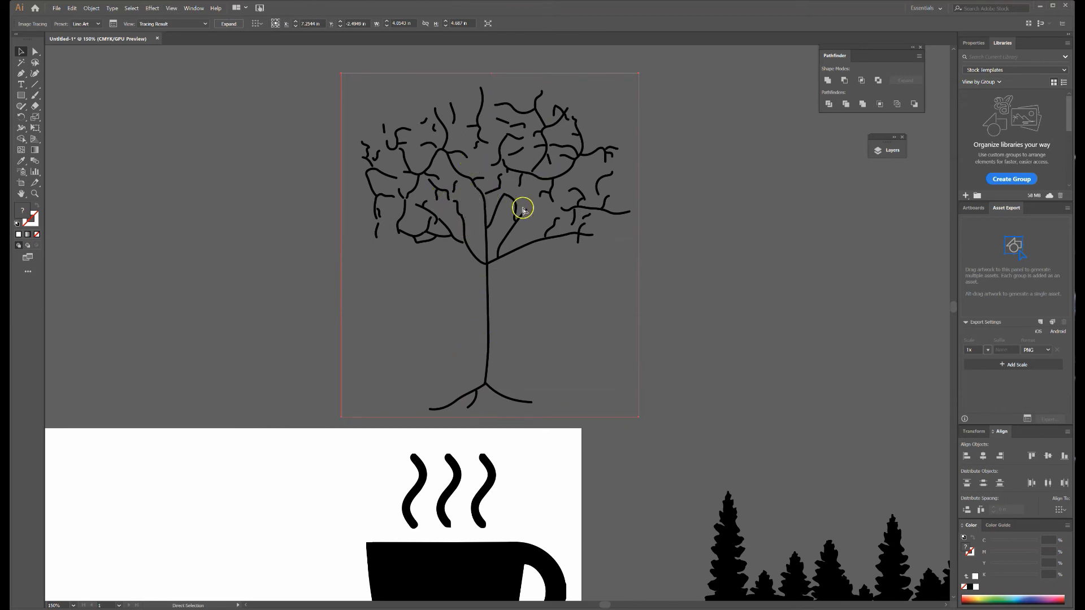
key("ctrl+z")
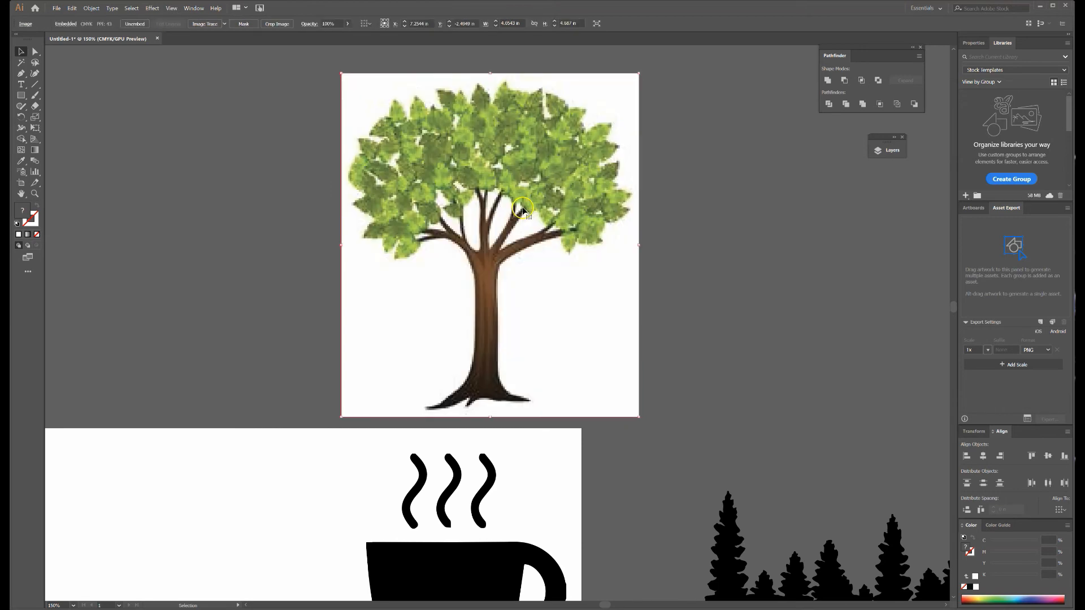
- Try the Technical Drawing tracing preset on the tree image and undo it
left_click(225, 27)
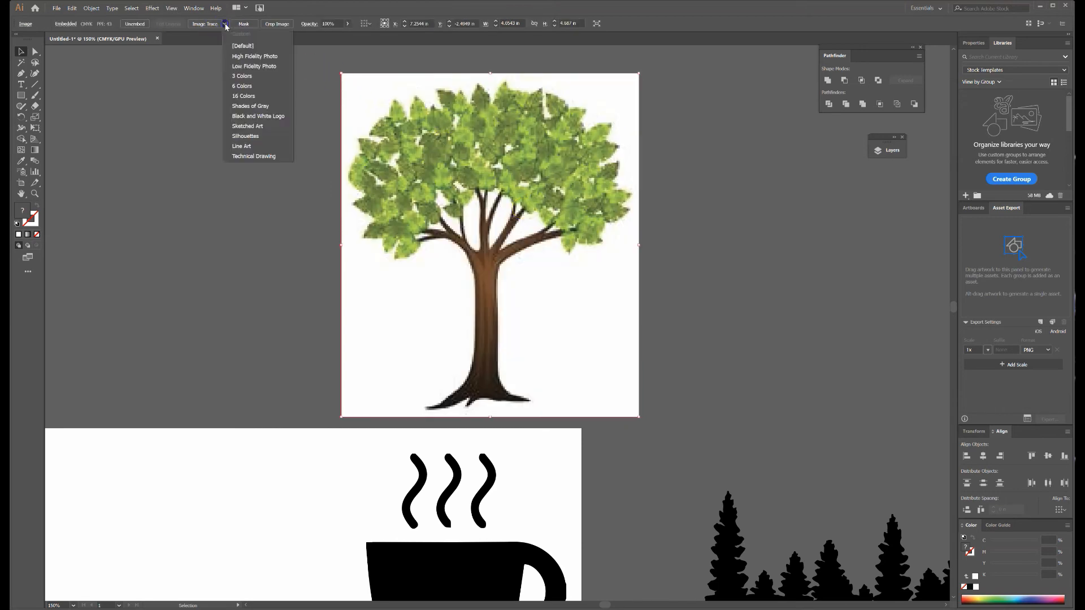
left_click(254, 156)
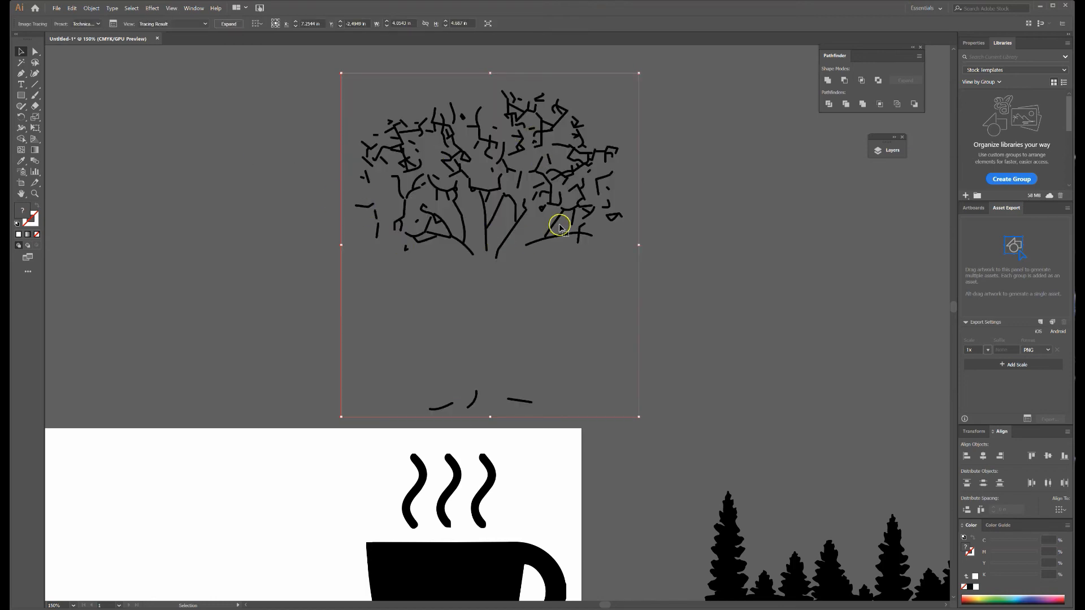
key("ctrl+z")
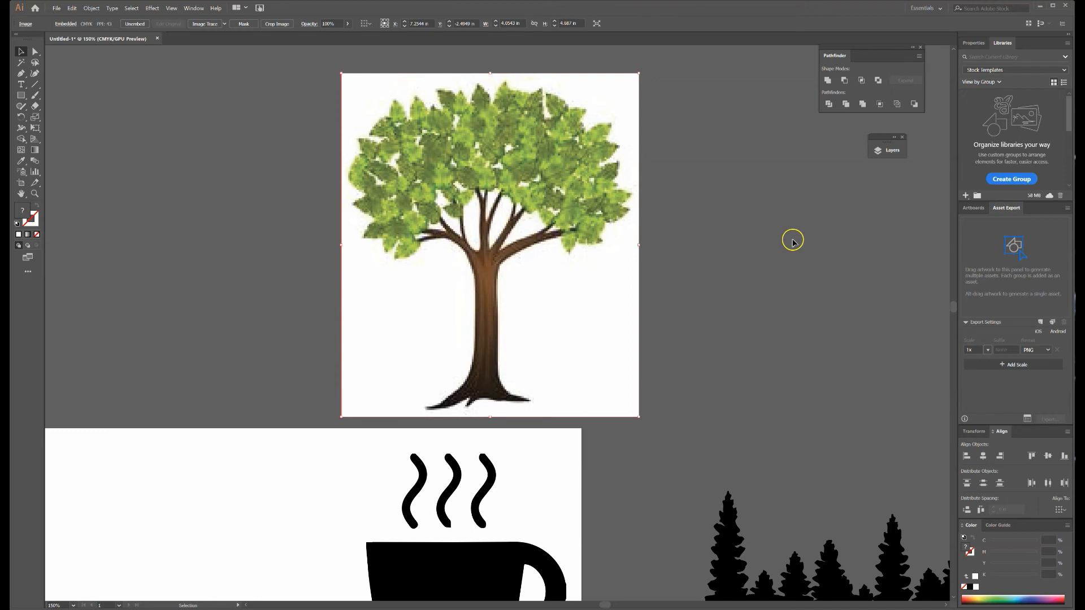
- Trace the tree image with the 6 Colors preset and expand the tracing into editable vector shapes
left_click(225, 24)
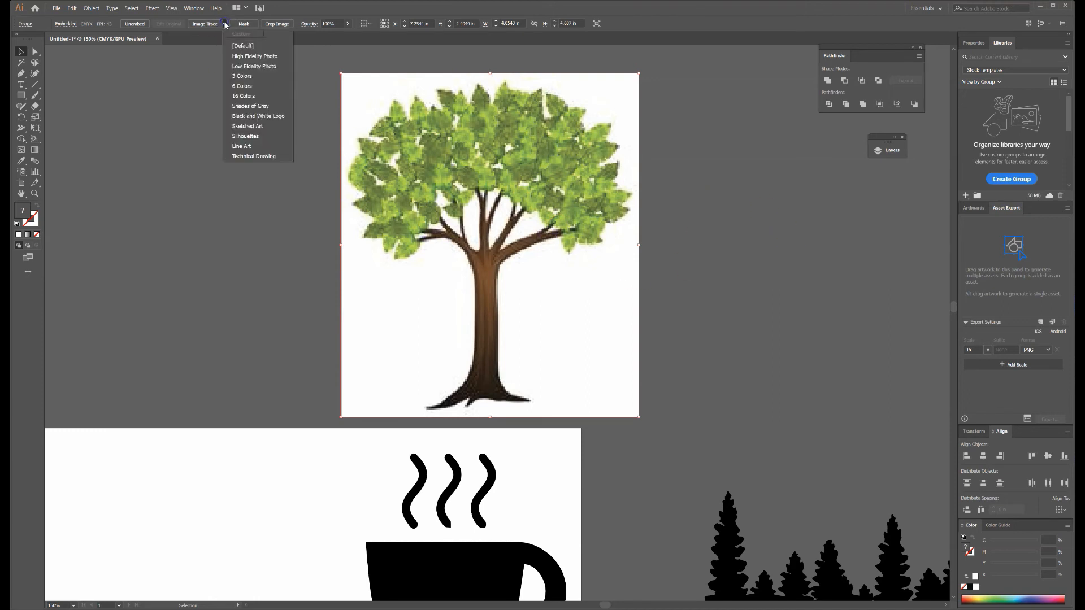
left_click(251, 88)
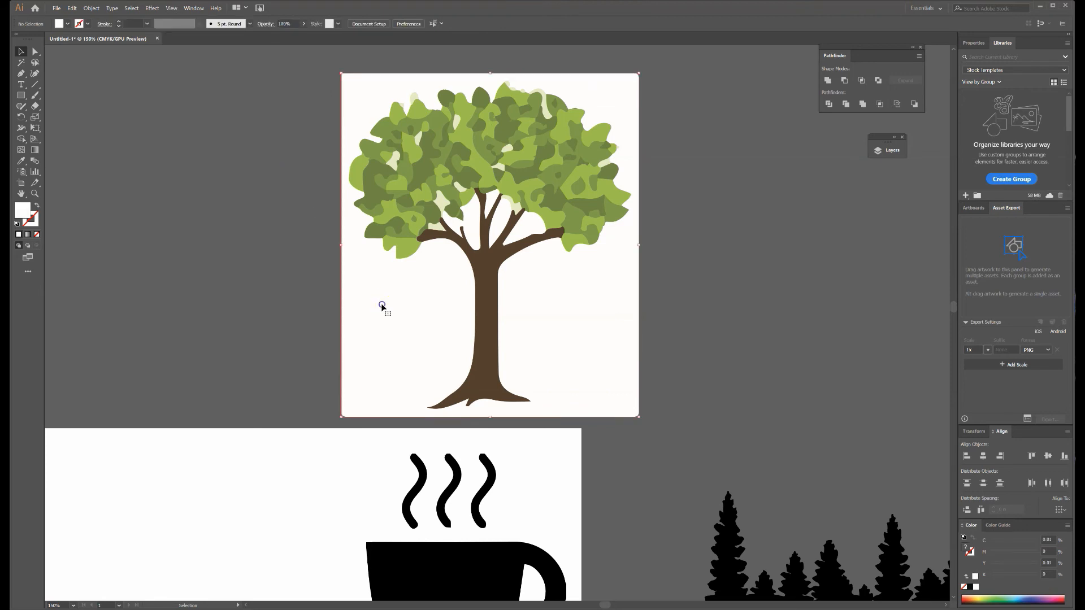
left_click(228, 24)
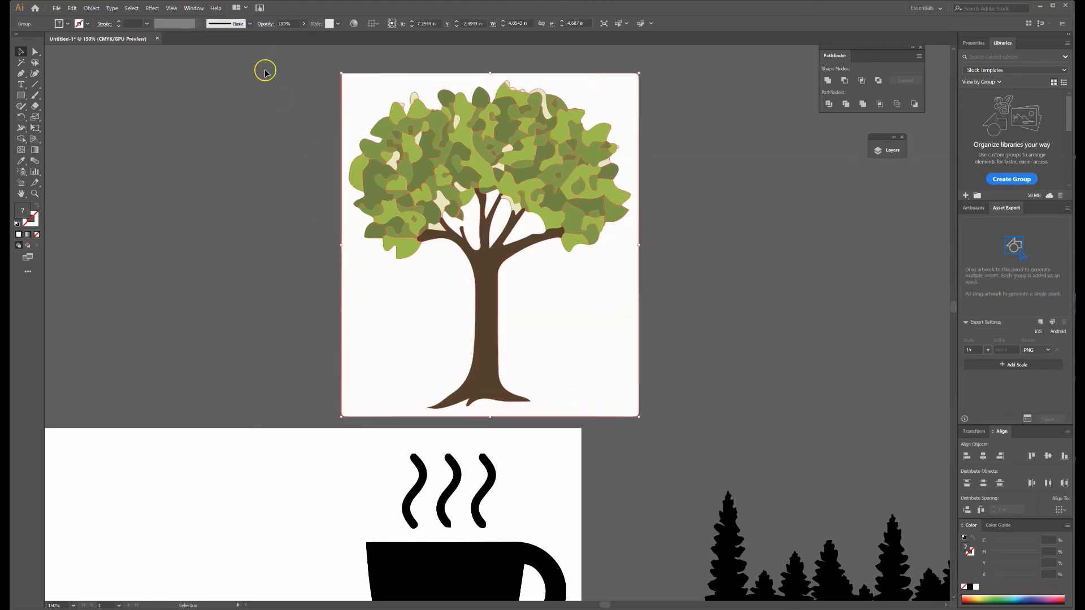
- Try to delete the white background while the expanded tree is still grouped, and undo the deletion
right_click(380, 309)
left_click(365, 322)
key("Delete")
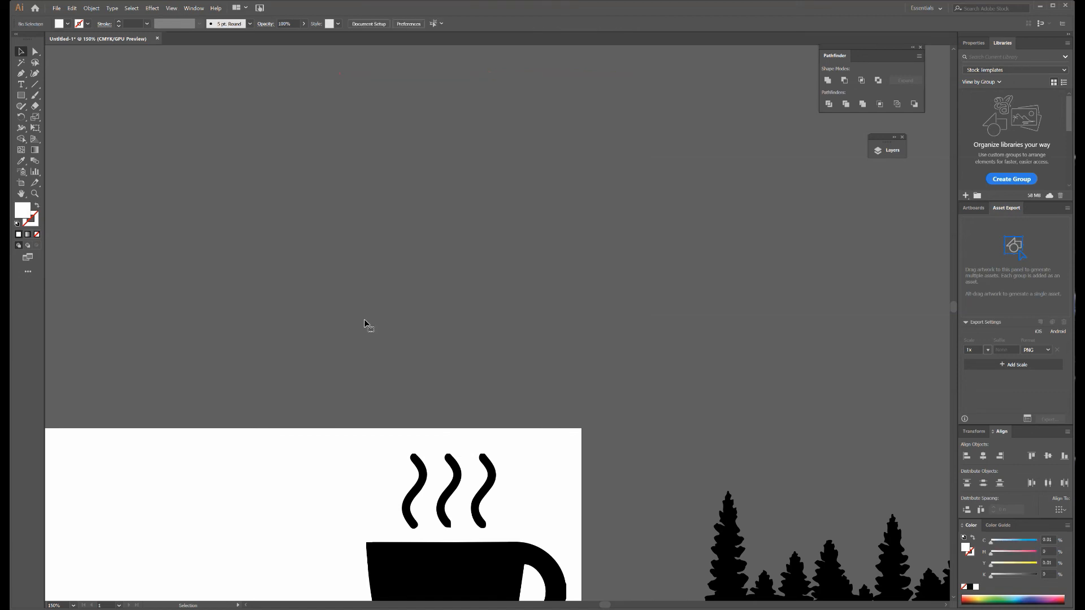
key("ctrl+z")
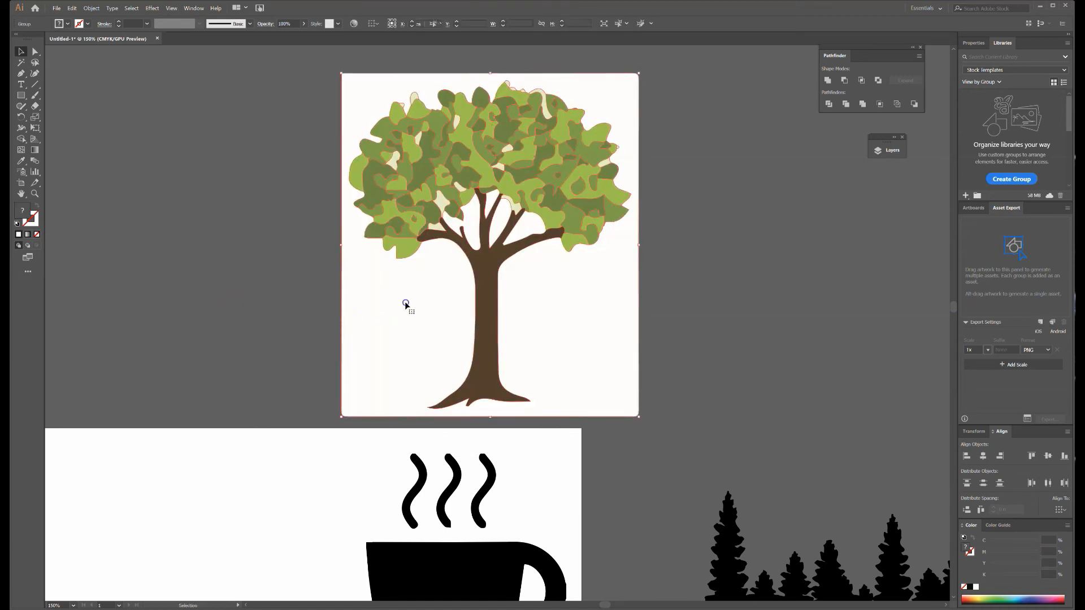
- Ungroup the expanded tree tracing and delete the white background shape around the tree
right_click(402, 300)
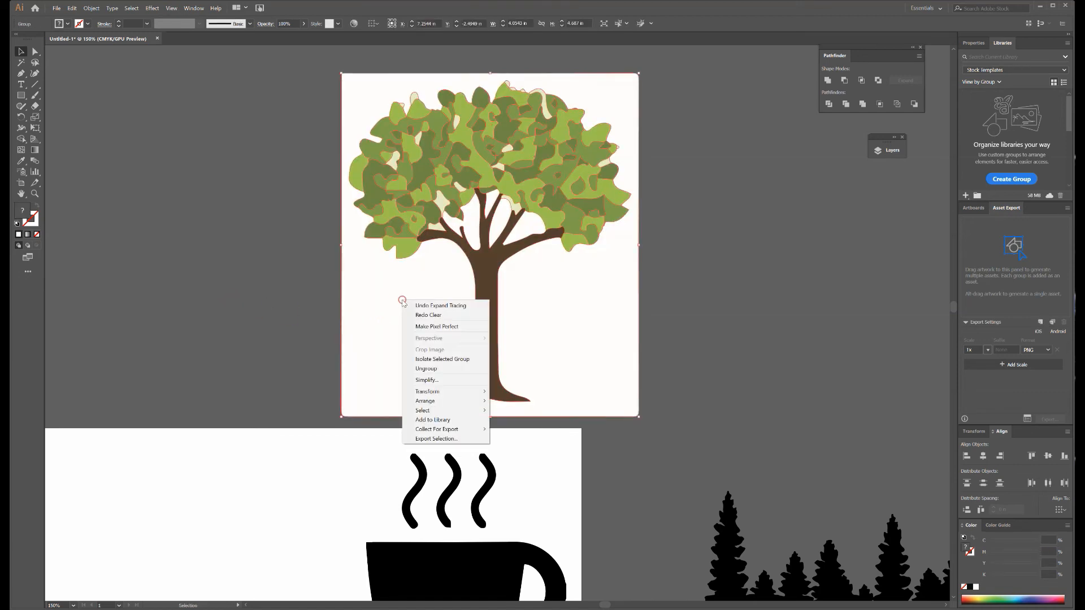
left_click(441, 368)
left_click(213, 358)
left_click(387, 361)
key("p")
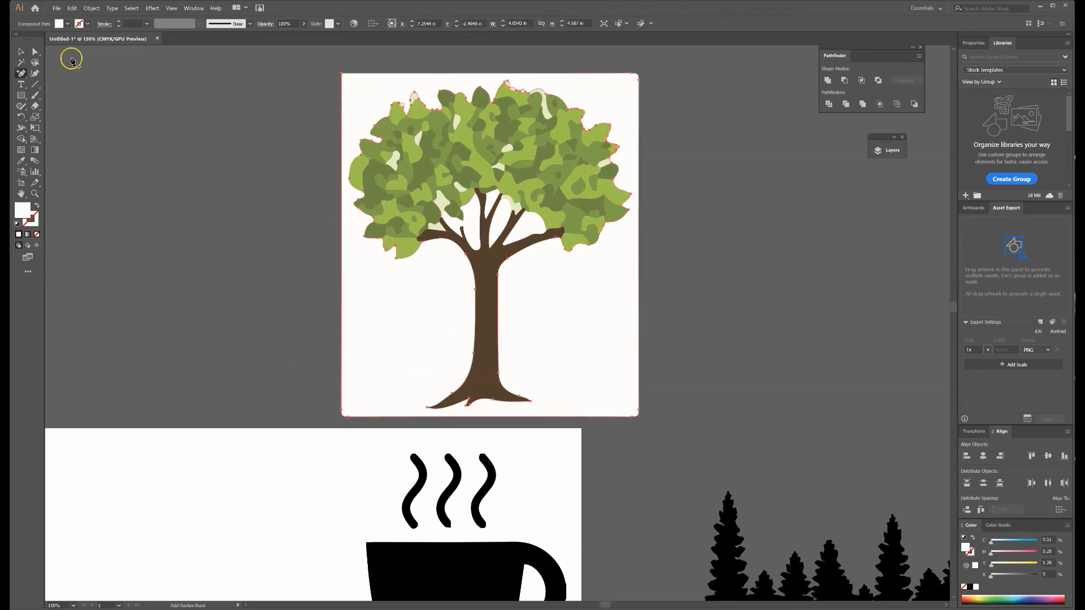
left_click(22, 52)
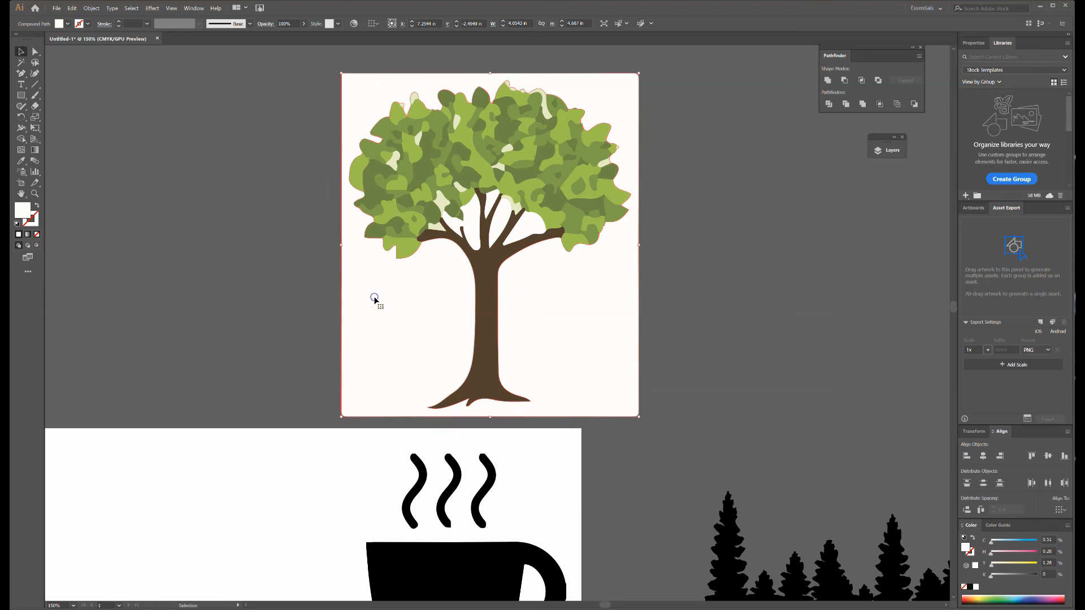
key("Delete")
- Delete the leftover white shapes between the tree's branches
left_click(504, 223)
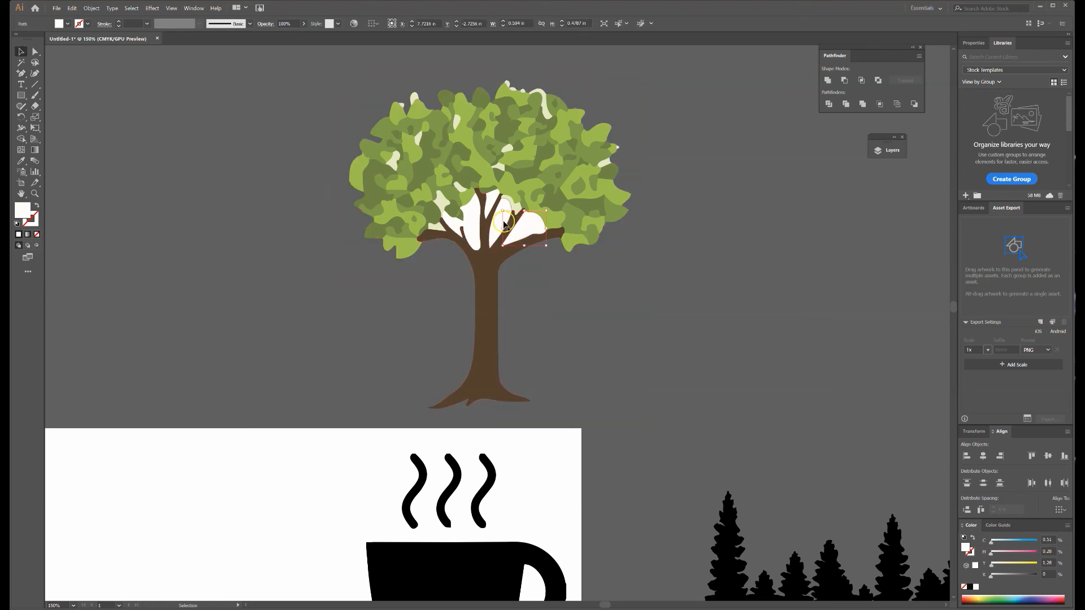
key("Delete")
left_click(504, 222)
key("Delete")
left_click(475, 214)
key("Delete")
key("Delete")
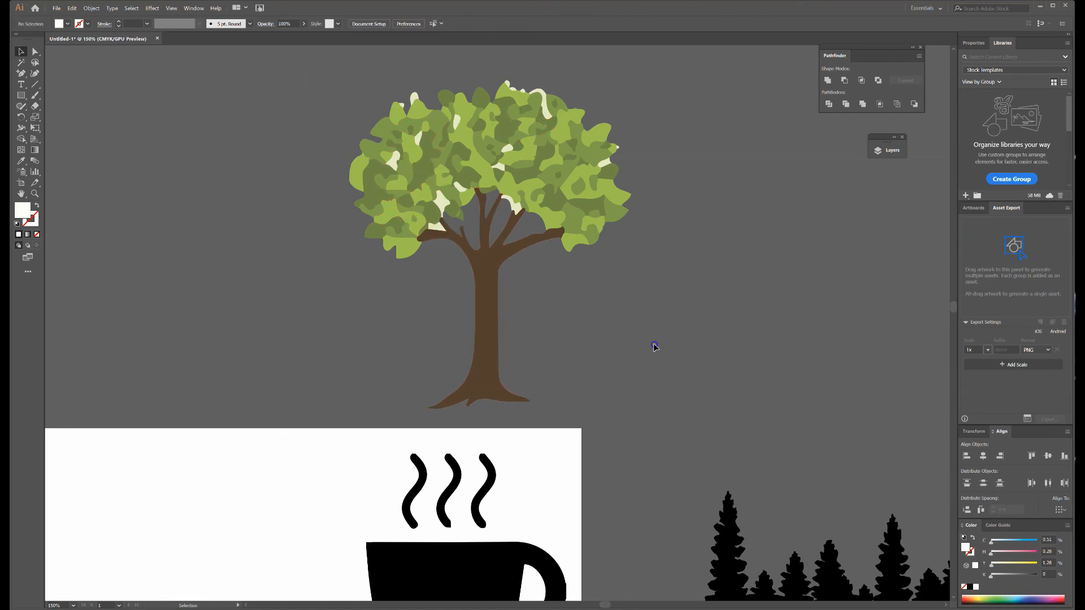
- Group the traced tree's remaining shapes and move the tree as a single object
key("ctrl+a")
key("ctrl+g")
left_click(707, 347)
left_click_drag(591, 203, 760, 237)
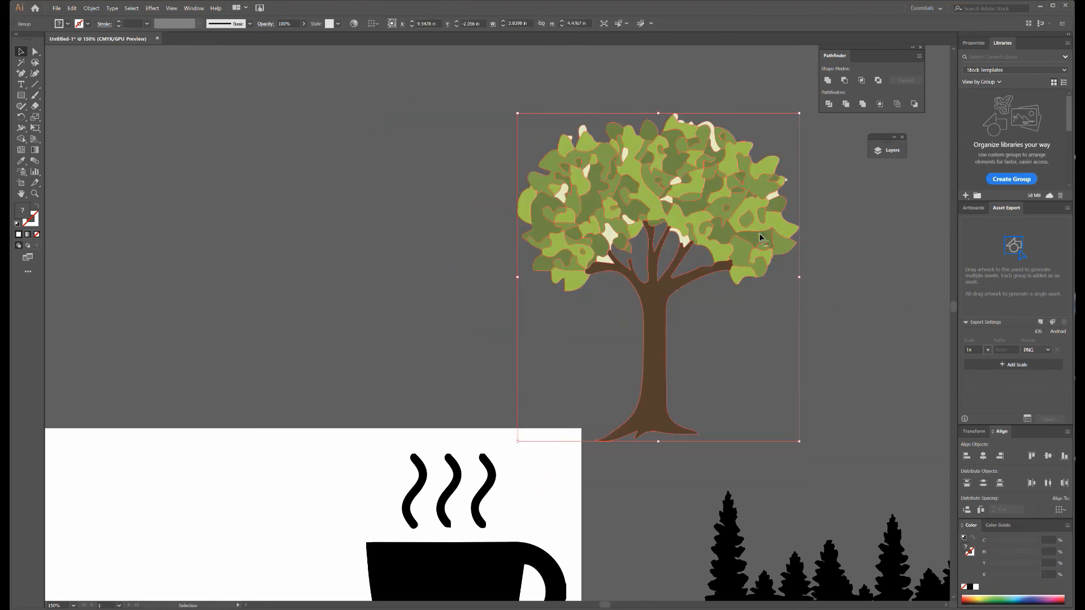
- Place the colored tree on the artboard beside the coffee cup, and move the green-leaf tree image off the artboard below the pine forest
key("ctrl+minus")
key("ctrl+minus")
scroll(665, 232, "down", 2)
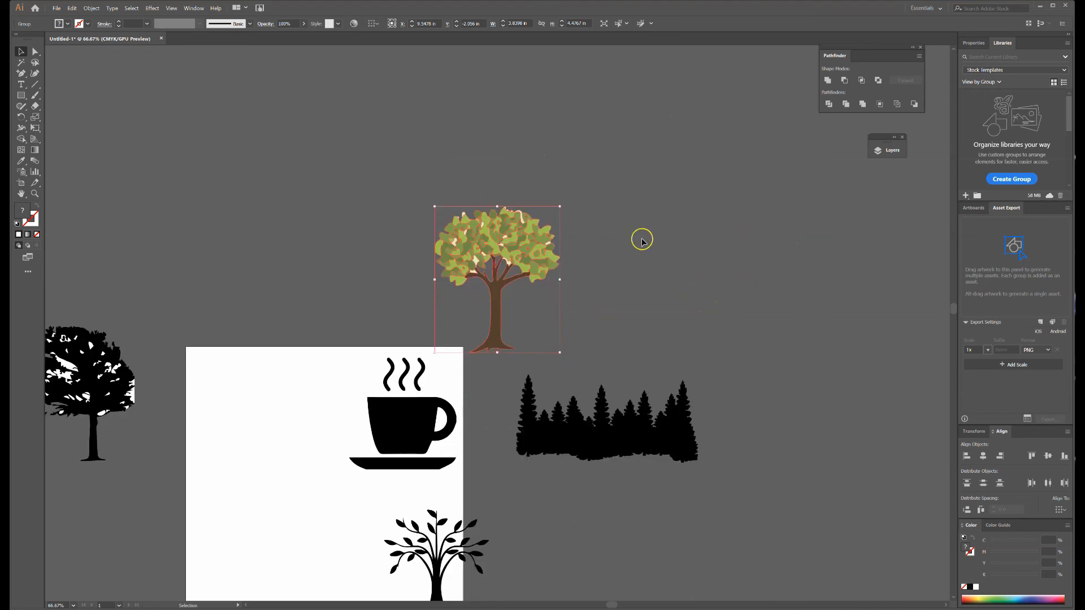
left_click_drag(495, 452, 649, 317)
left_click_drag(667, 98, 431, 311)
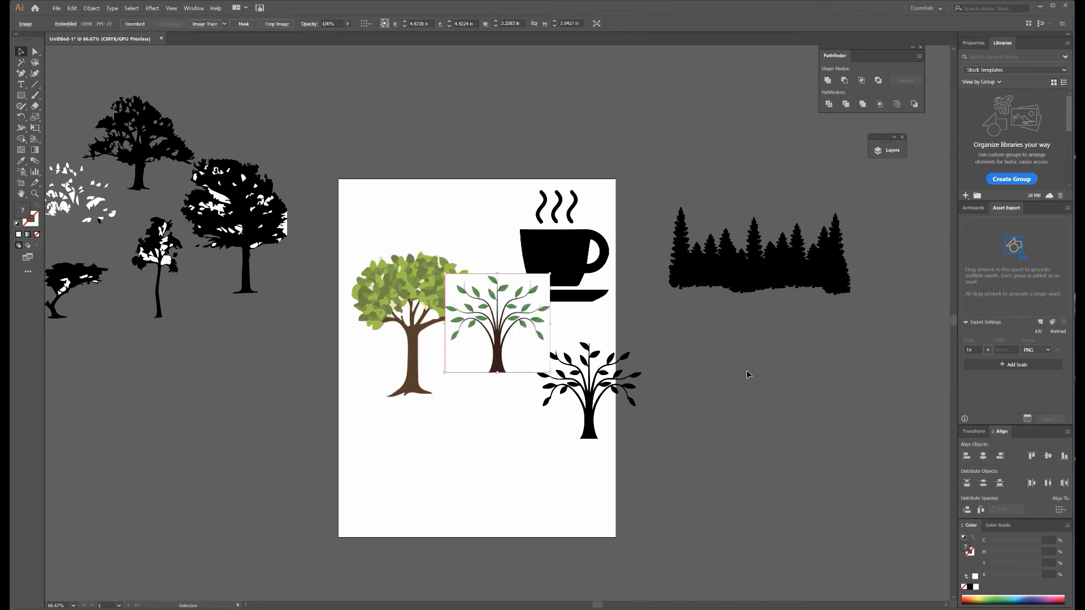
left_click_drag(516, 327, 767, 418)
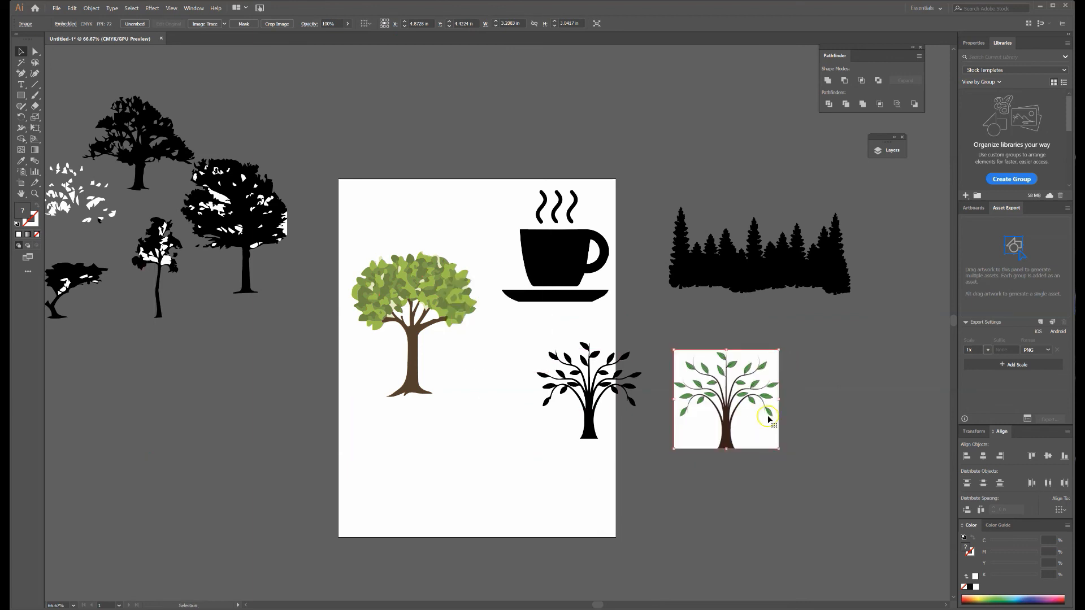
- Try the 3 Colors tracing preset on the green-leaf tree image, inspect it up close and undo it
left_click(226, 27)
left_click(249, 79)
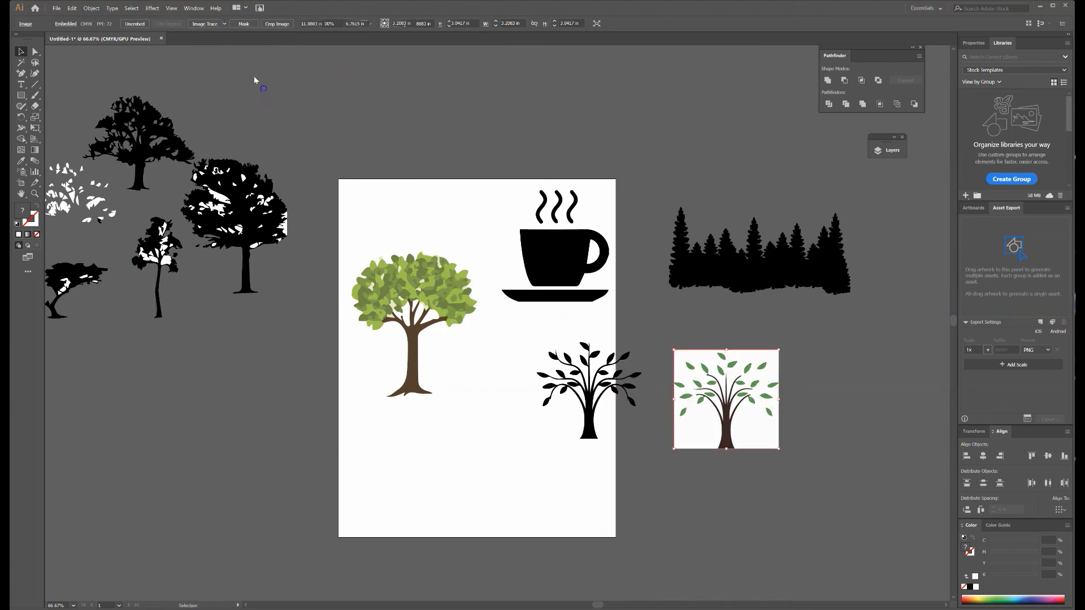
left_click(787, 371)
key("ctrl+plus")
key("ctrl+plus")
key("ctrl+plus")
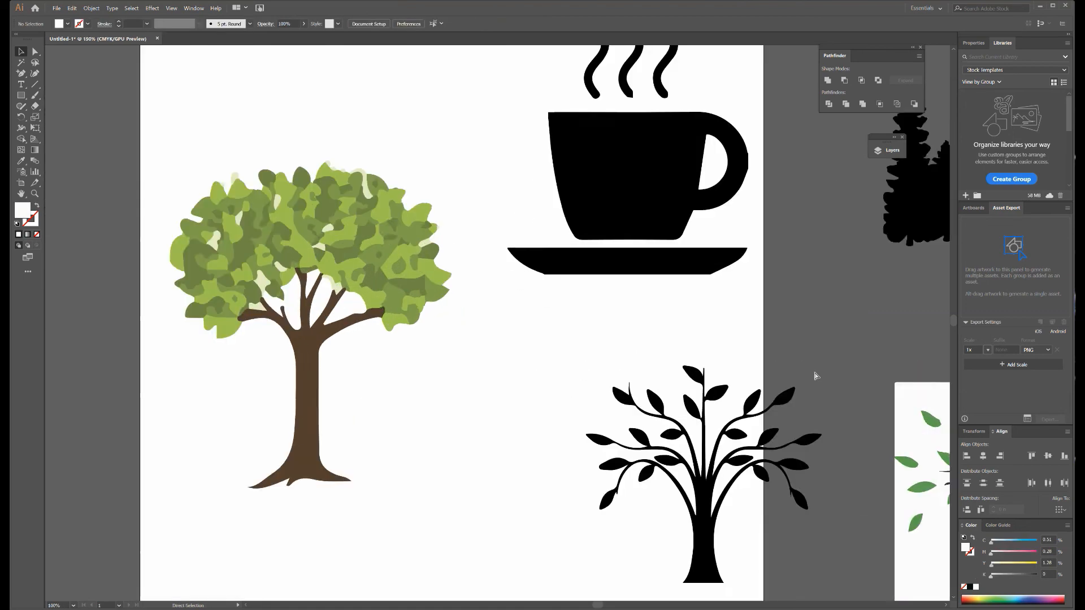
mouse_move(815, 371)
left_mouse_down()
mouse_move(552, 145)
mouse_move(402, 55)
left_mouse_up()
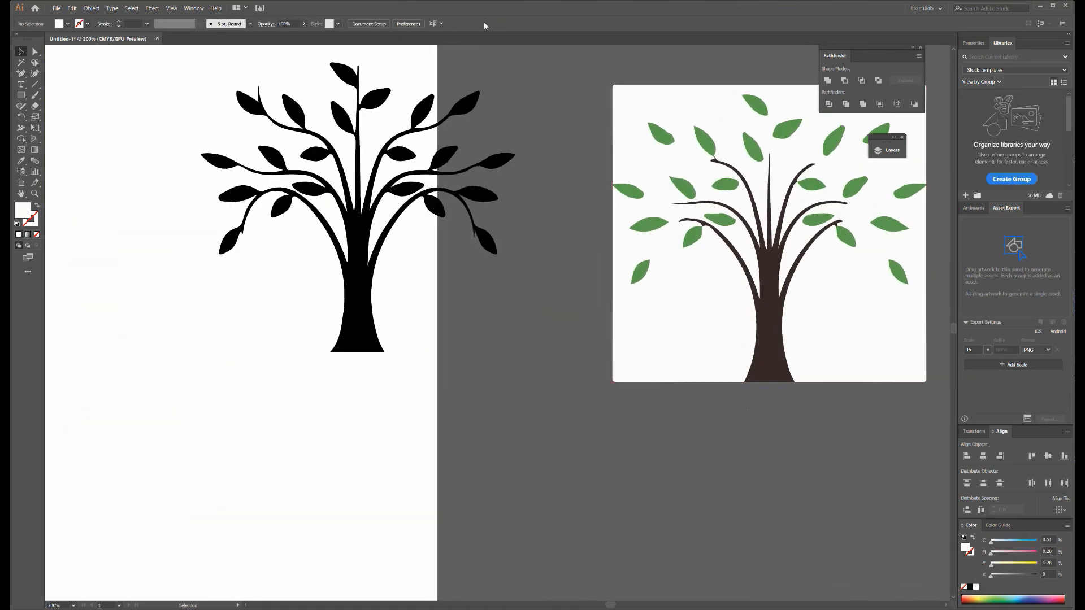
left_click(689, 253)
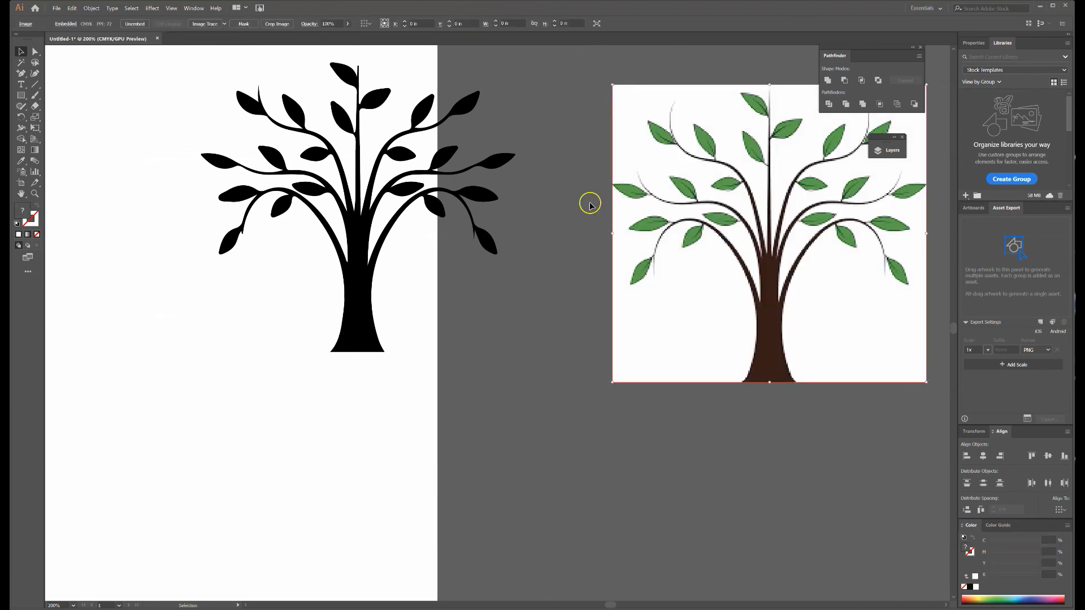
- Try the 6 Colors tracing preset on the green-leaf tree image and undo it
left_click(225, 23)
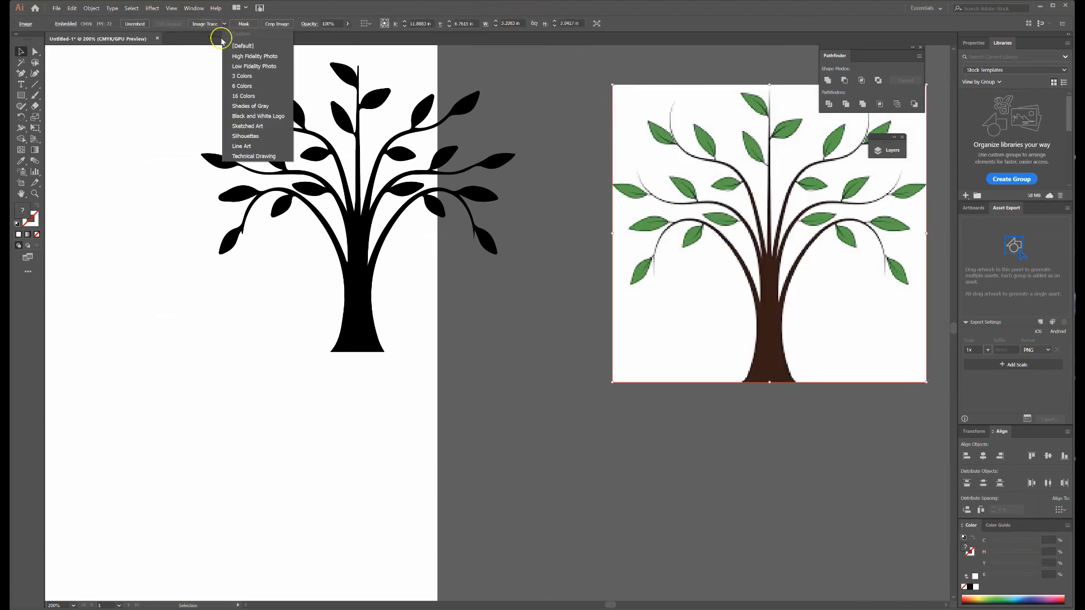
left_click(242, 88)
left_click(632, 329)
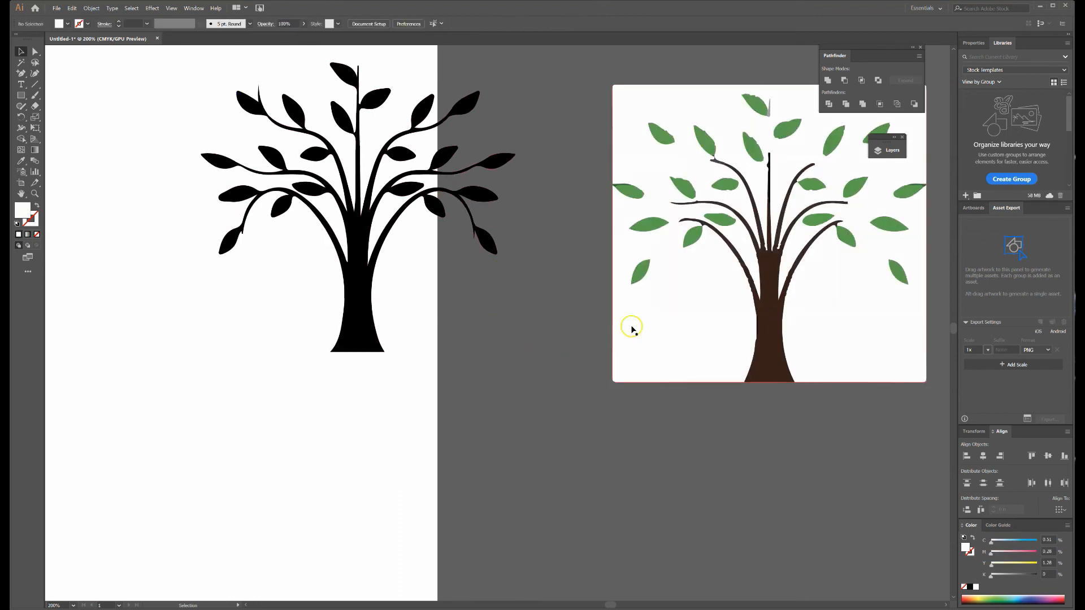
key("ctrl+z")
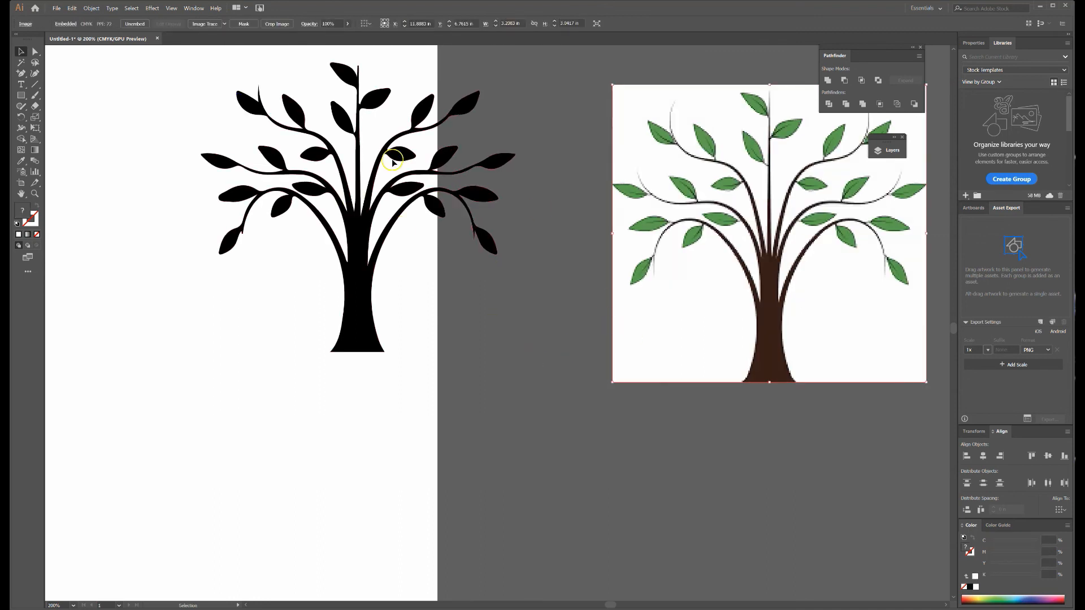
- Try the High Fidelity Photo tracing preset on the green-leaf tree image and undo it
left_click(225, 24)
left_click(249, 56)
key("ctrl+z")
- Try the 16 Colors tracing preset on the green-leaf tree image and undo it
left_click(224, 25)
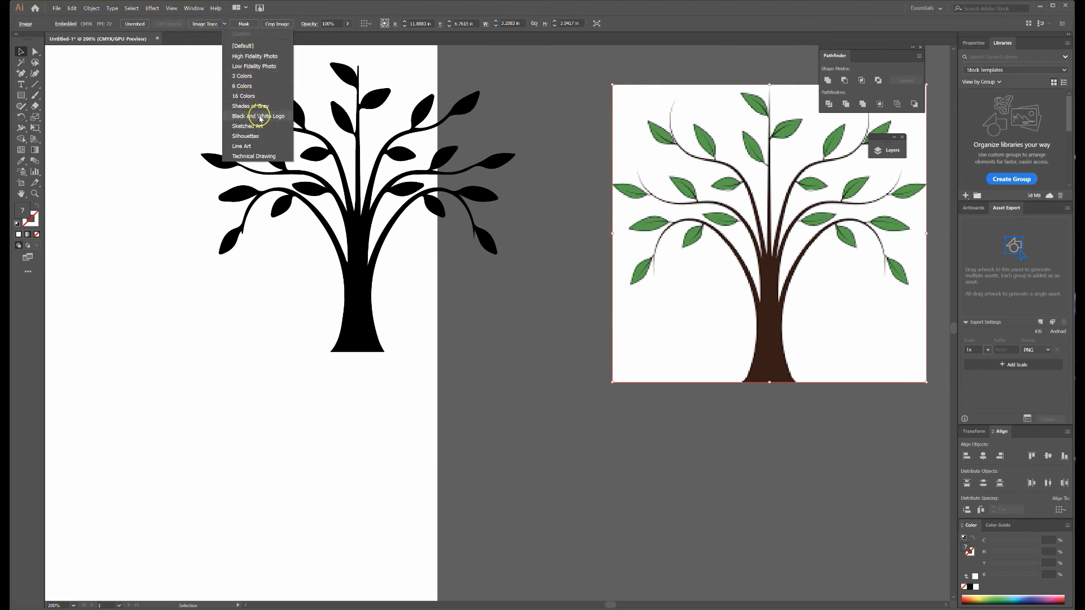
left_click(244, 96)
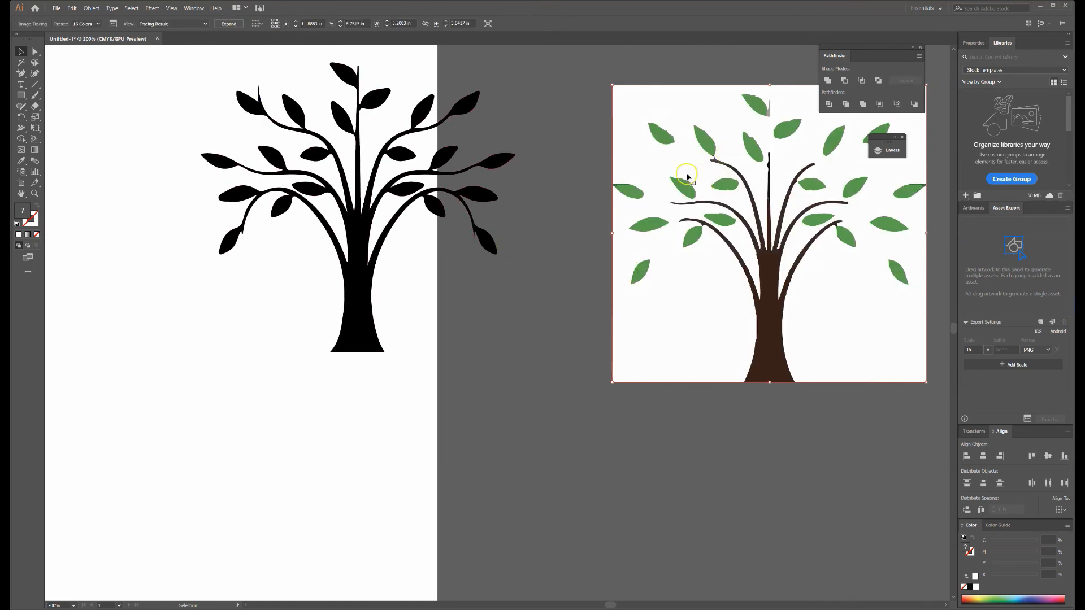
key("ctrl+z")
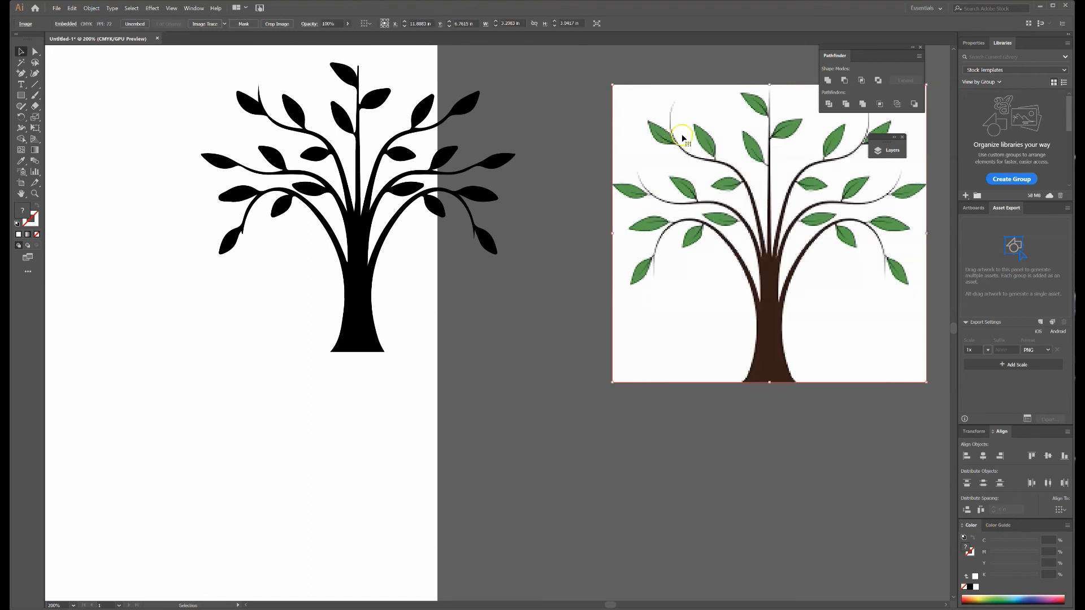
- Compare the black leafy tree vector with the green-leaf tree image and review all traced artwork across the canvas
scroll(728, 292, "up", 3)
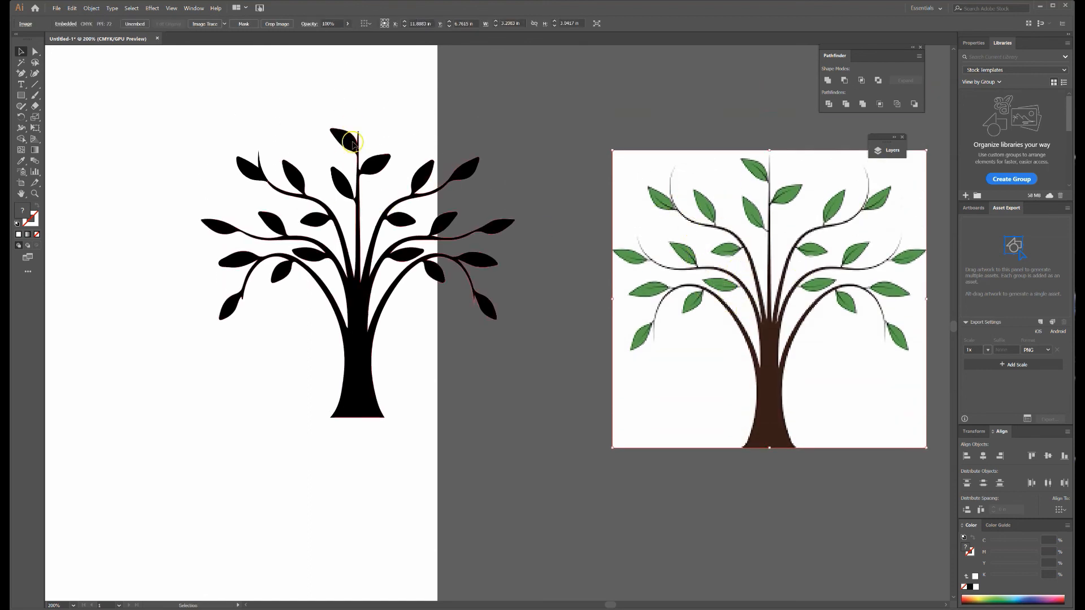
scroll(504, 290, "up", 1)
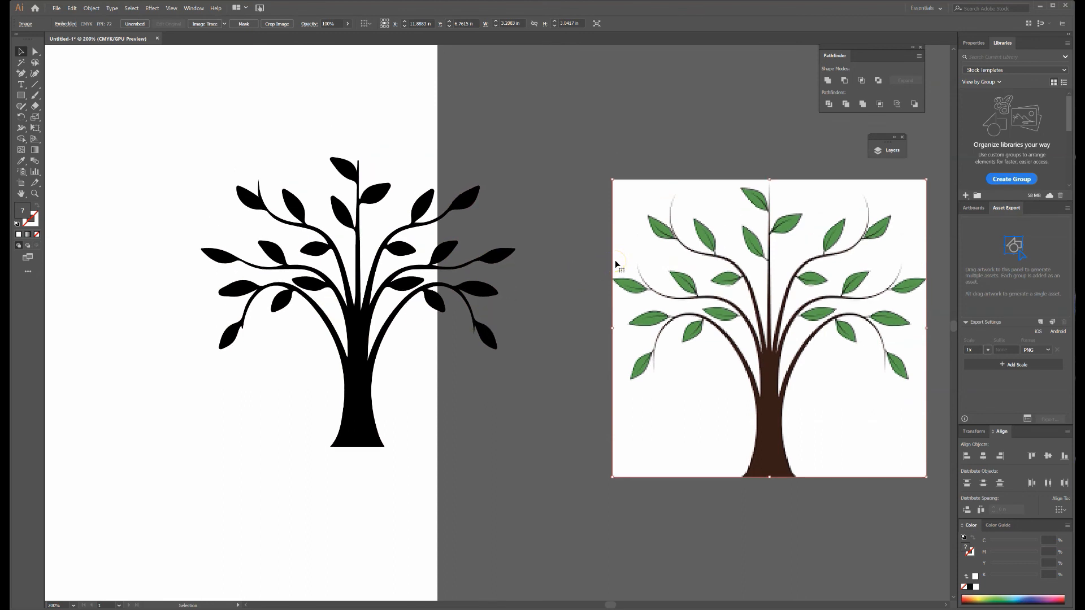
key("ctrl+minus")
key("ctrl+minus")
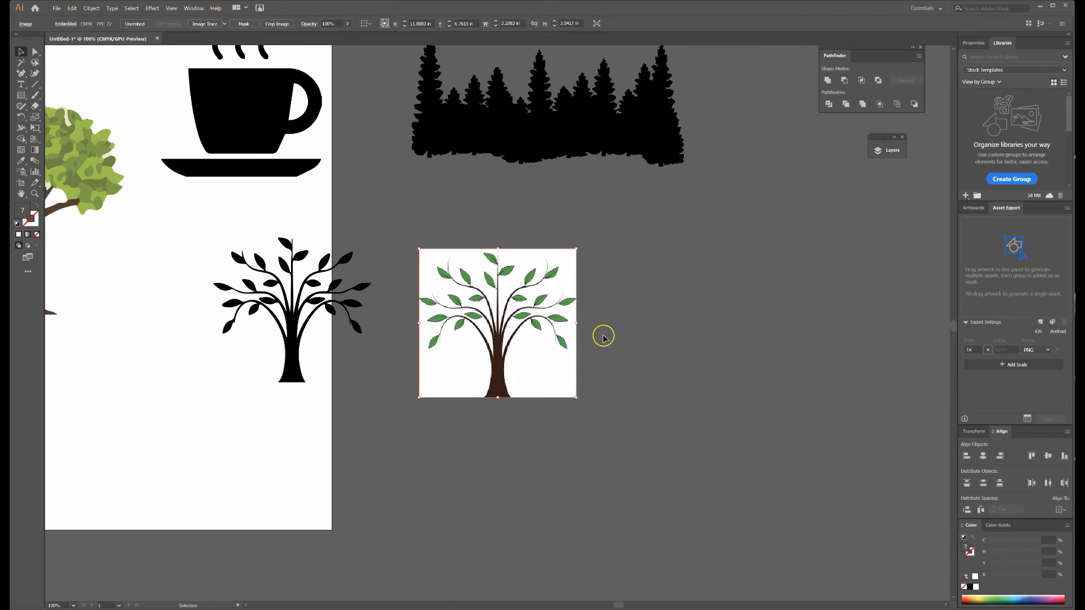
left_click_drag(411, 273, 764, 358)
left_click_drag(326, 283, 506, 386)
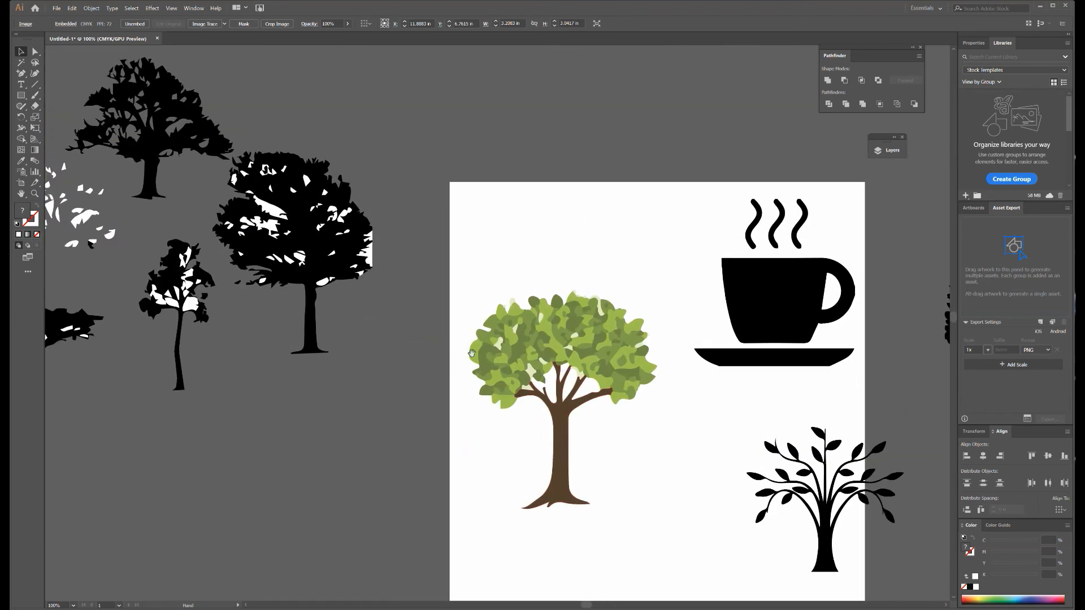
left_click_drag(323, 344, 574, 281)
left_click_drag(763, 386, 428, 268)
left_click_drag(432, 320, 279, 401)
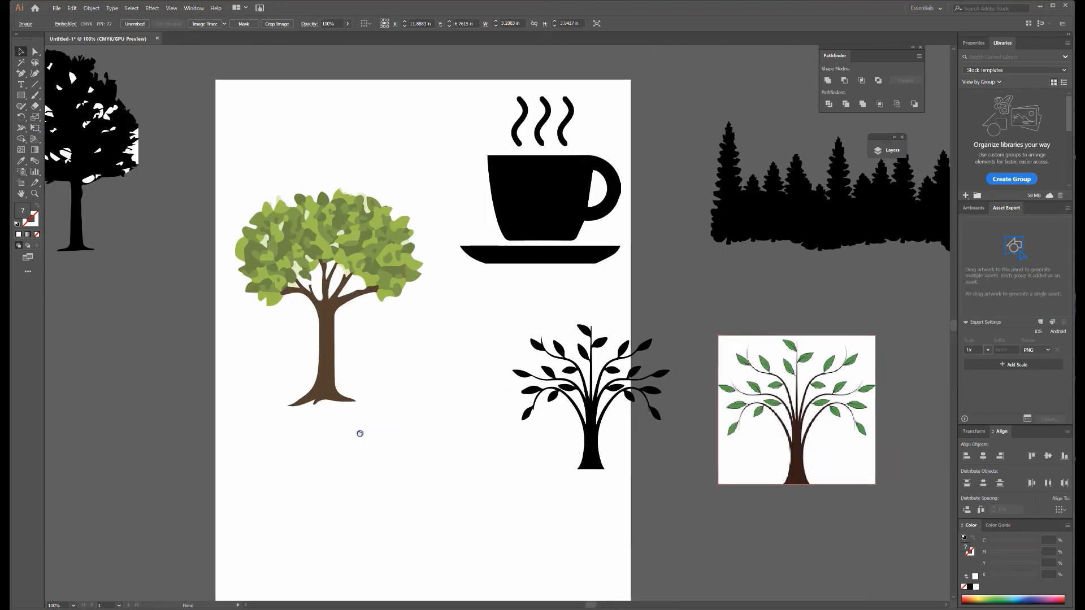
key("ctrl+minus")
key("ctrl+minus")
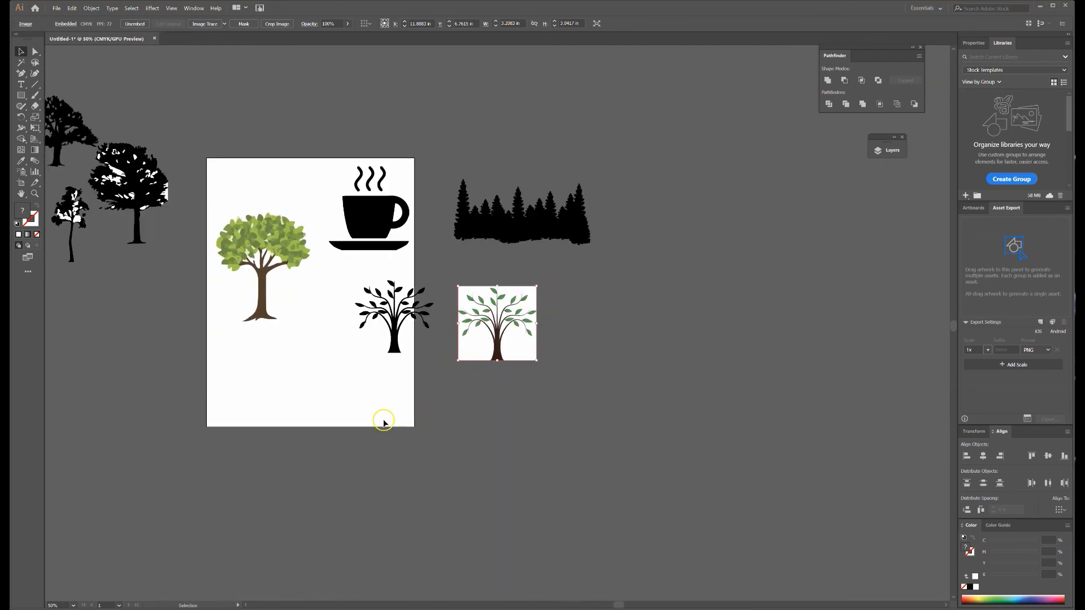
left_click_drag(382, 419, 497, 413)
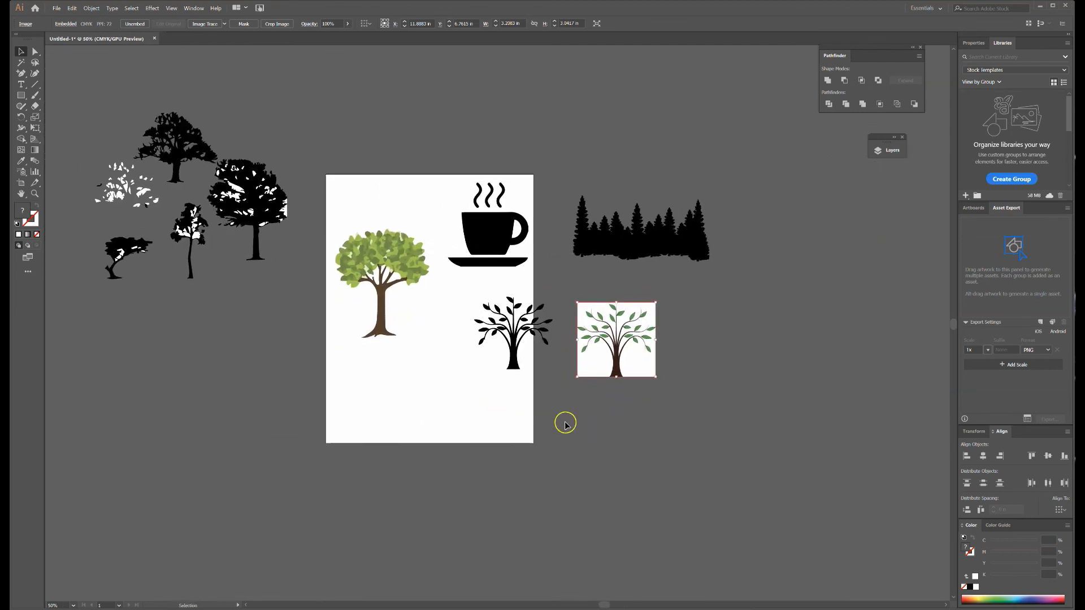
left_click_drag(373, 426, 437, 416)
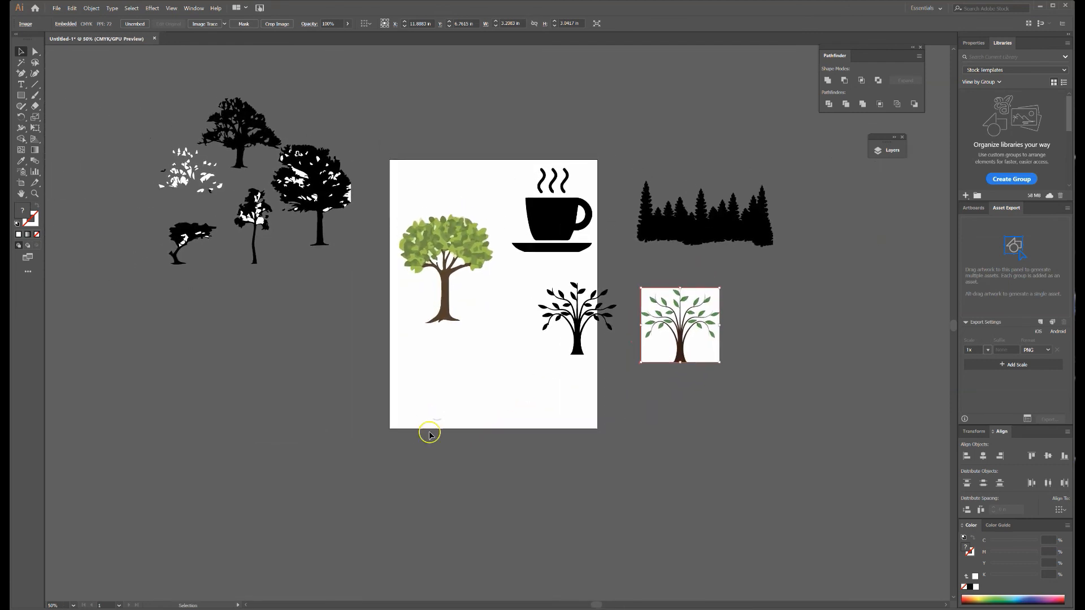